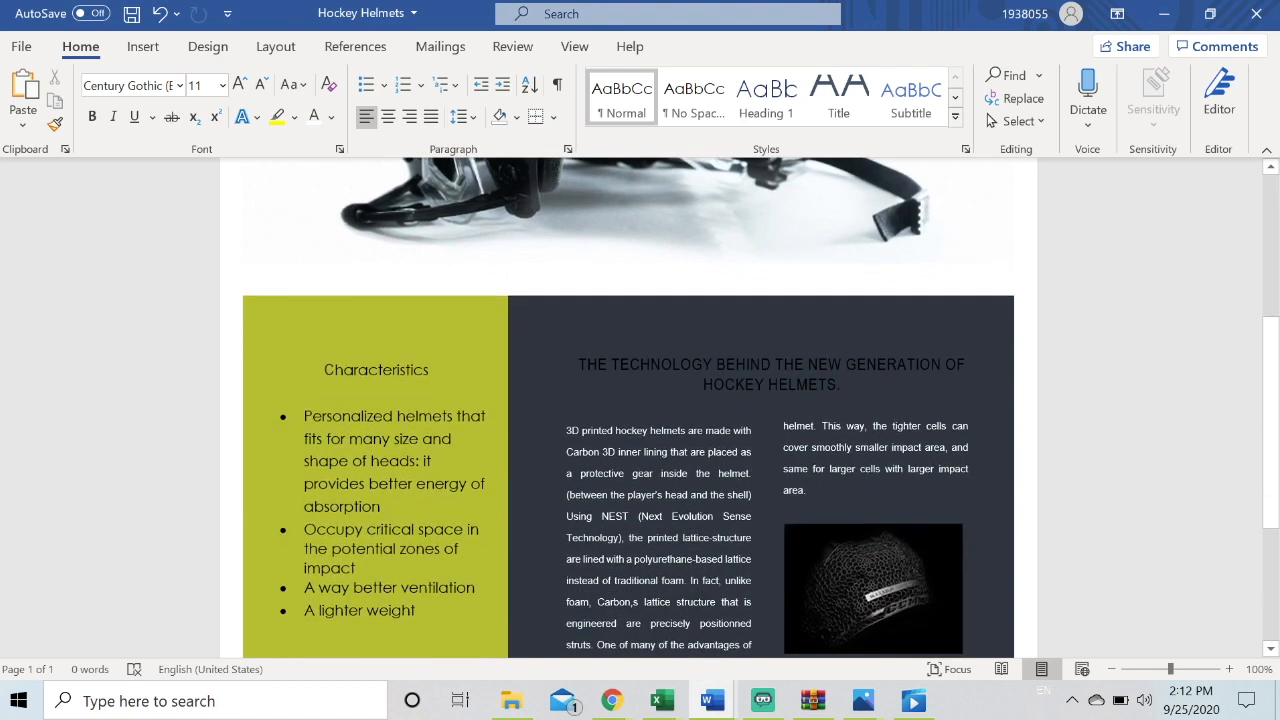
Select the heading text and make it bold, italic and underlined
left_click(842, 385)
left_click_drag(842, 385, 584, 366)
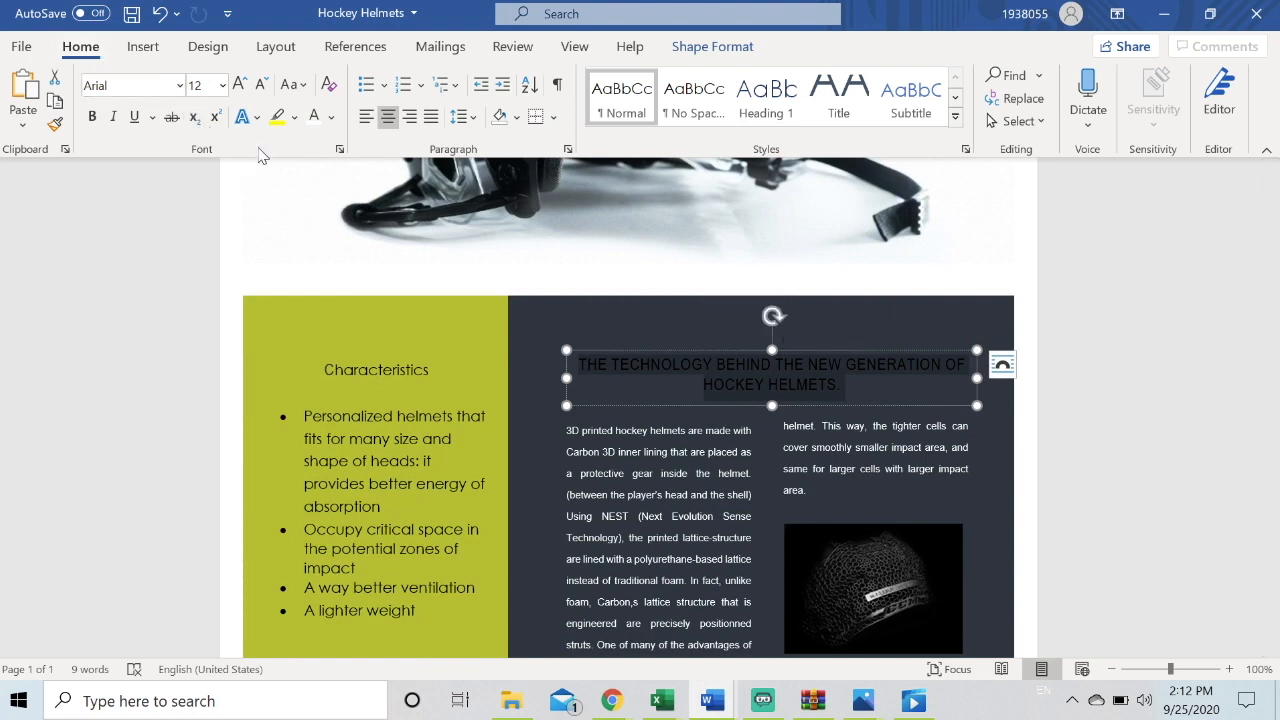
left_click(93, 125)
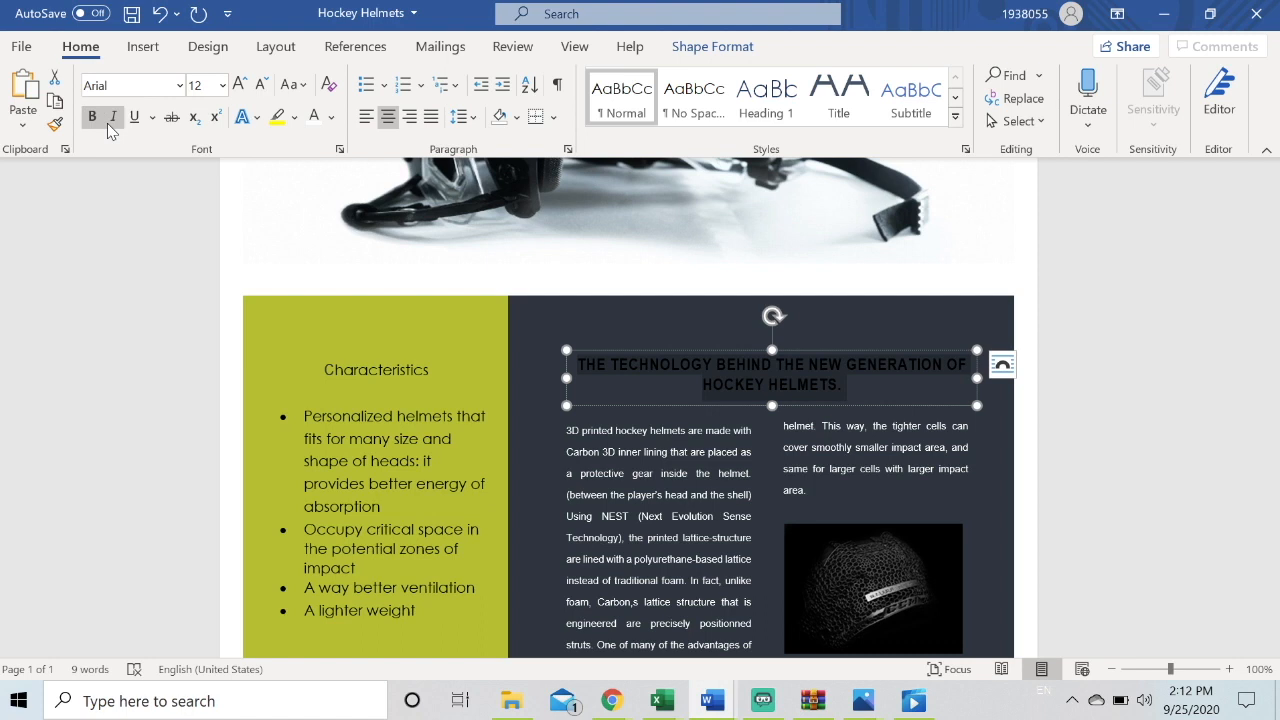
left_click(107, 123)
left_click(135, 120)
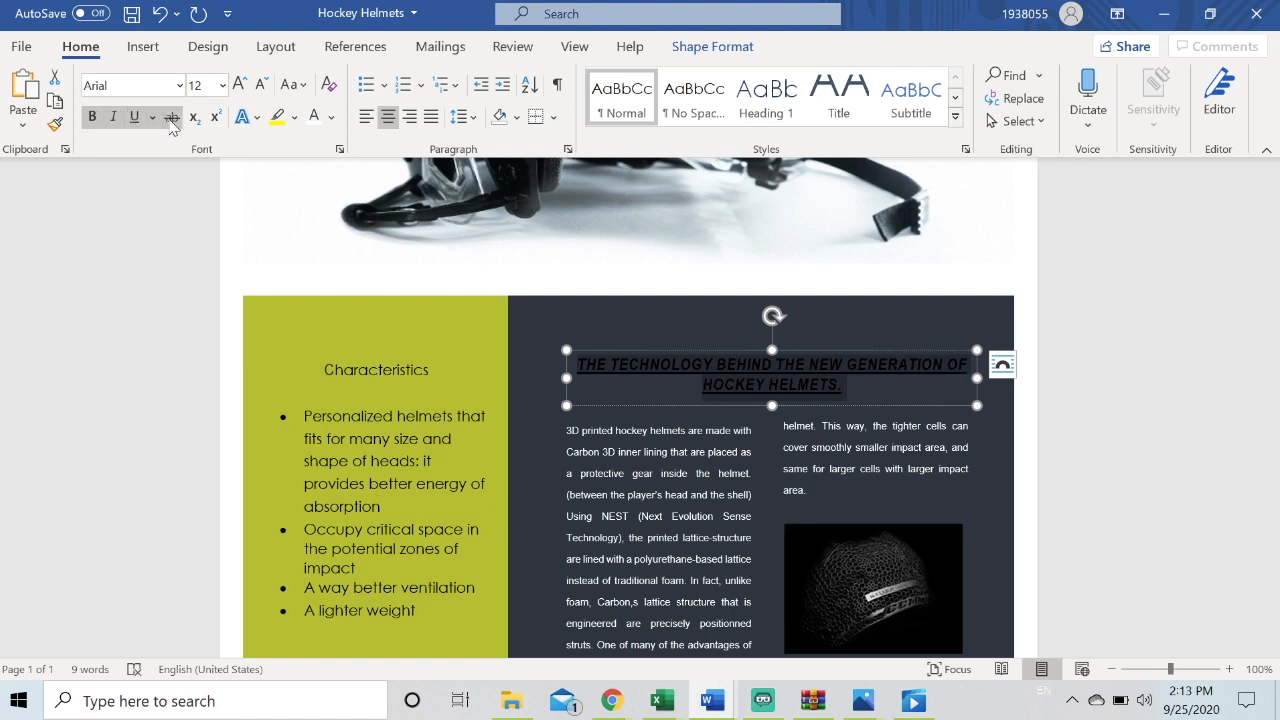
Toggle strikethrough on and off and remove the heading's underline, italic and bold formatting
left_click(172, 118)
left_click(172, 118)
left_click(134, 118)
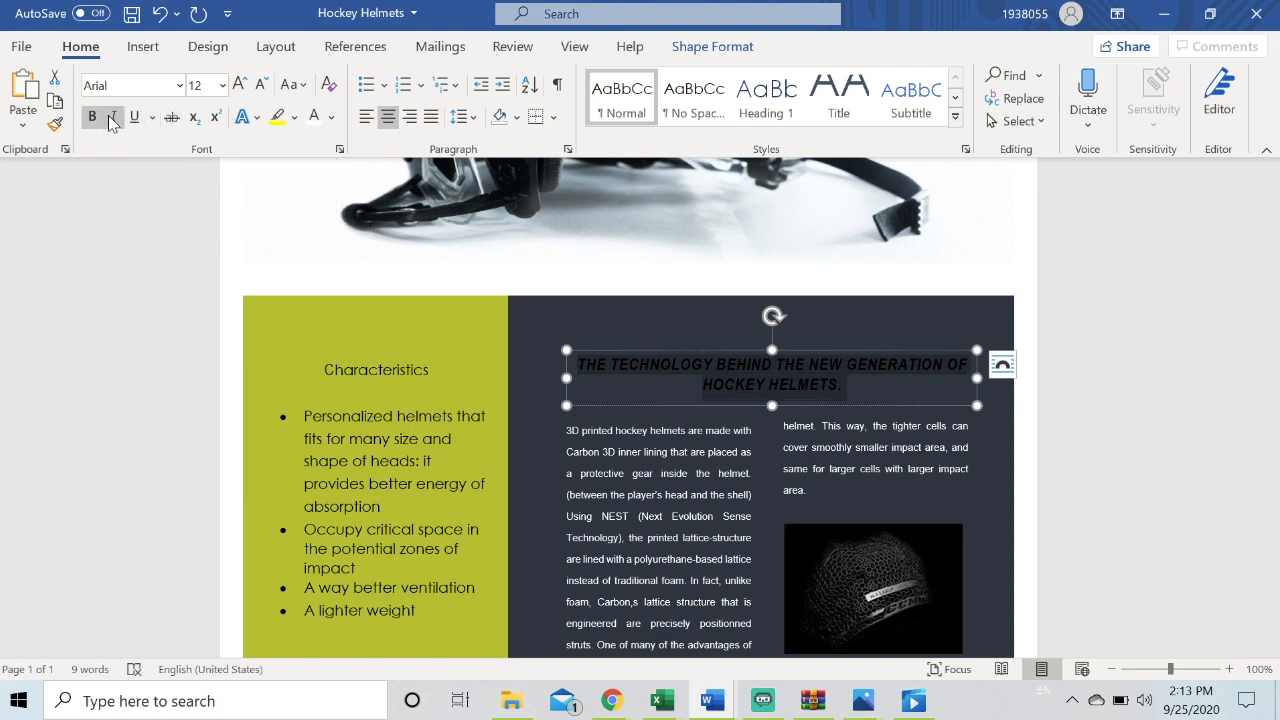
left_click(112, 118)
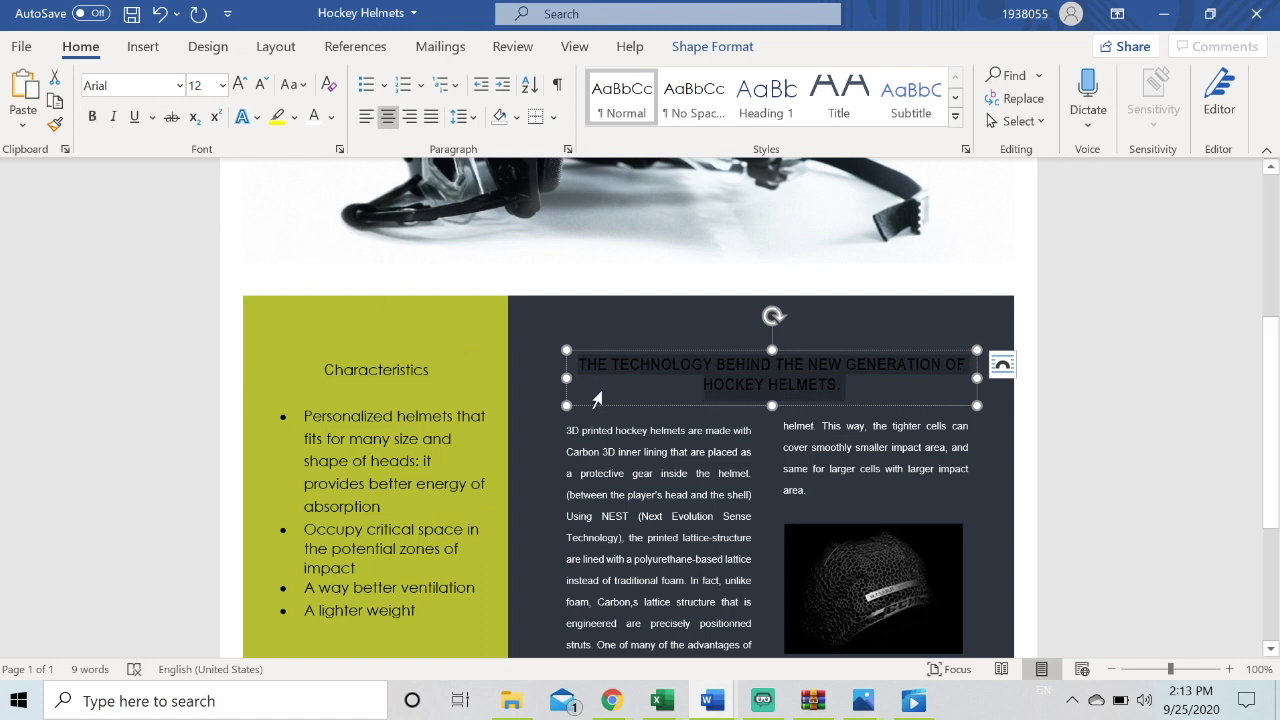
Set the heading's font to Century Gothic and then to Georgia
left_click(180, 86)
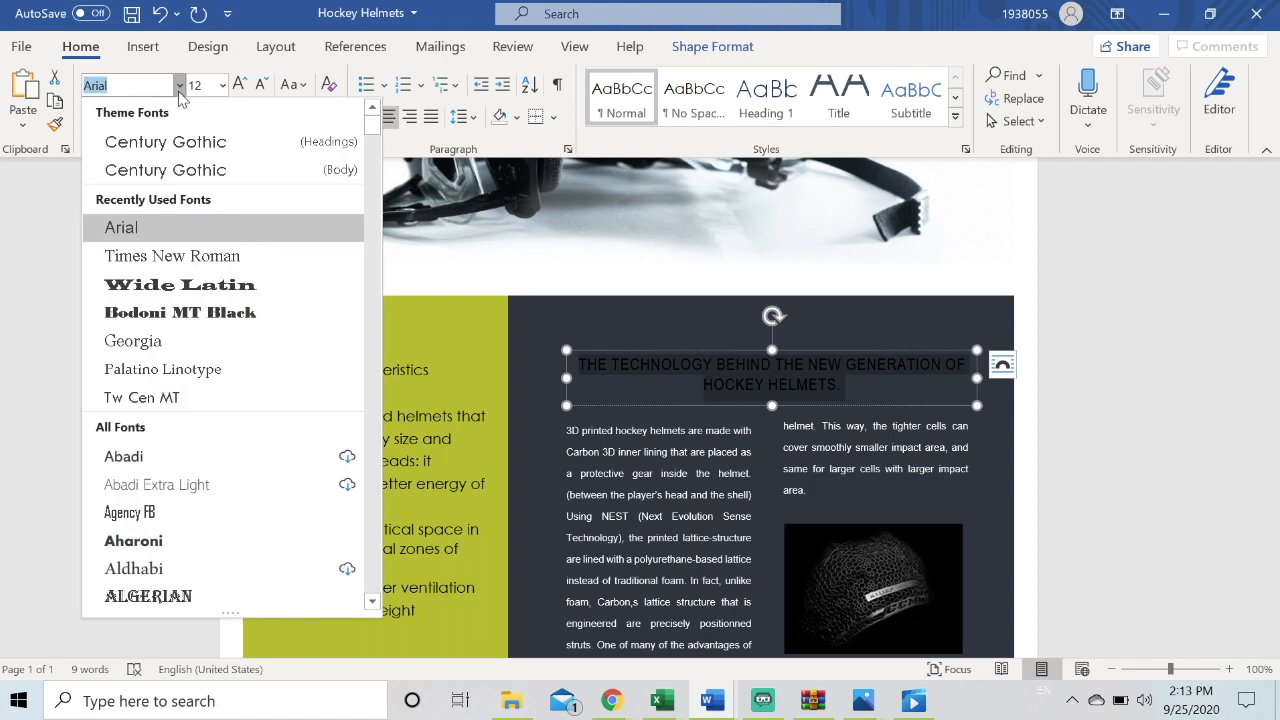
left_click(222, 172)
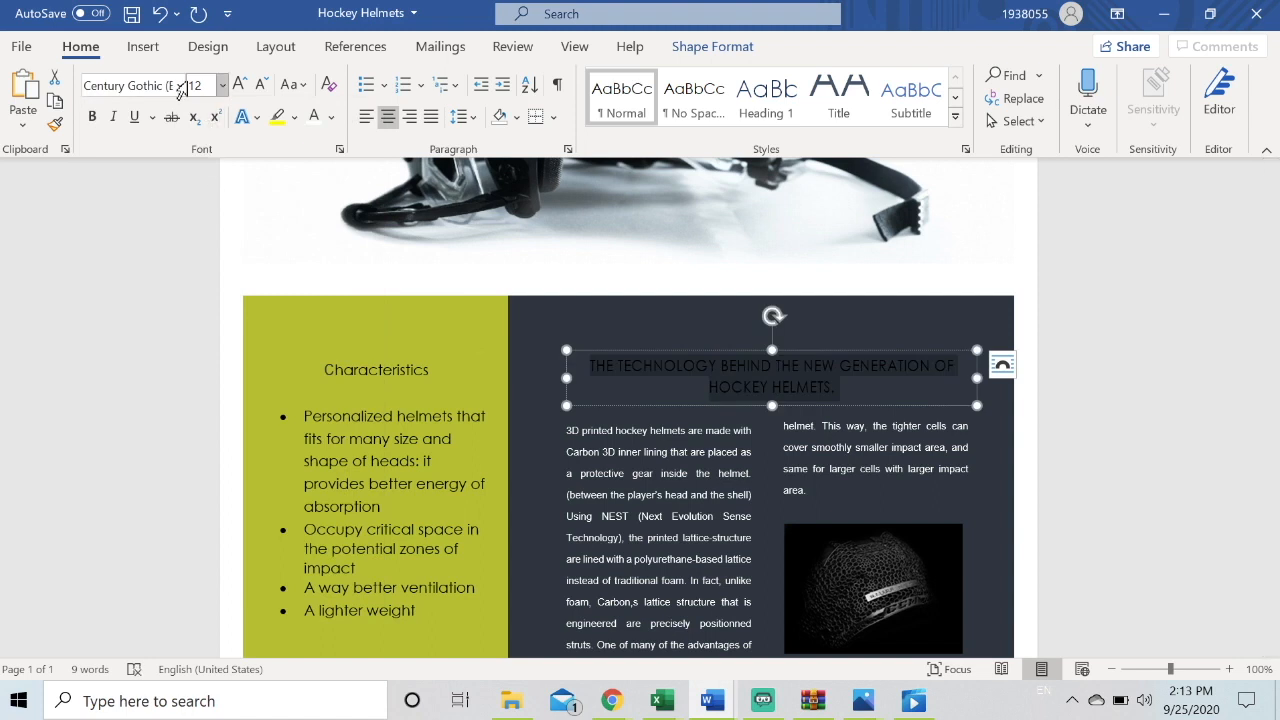
left_click(181, 86)
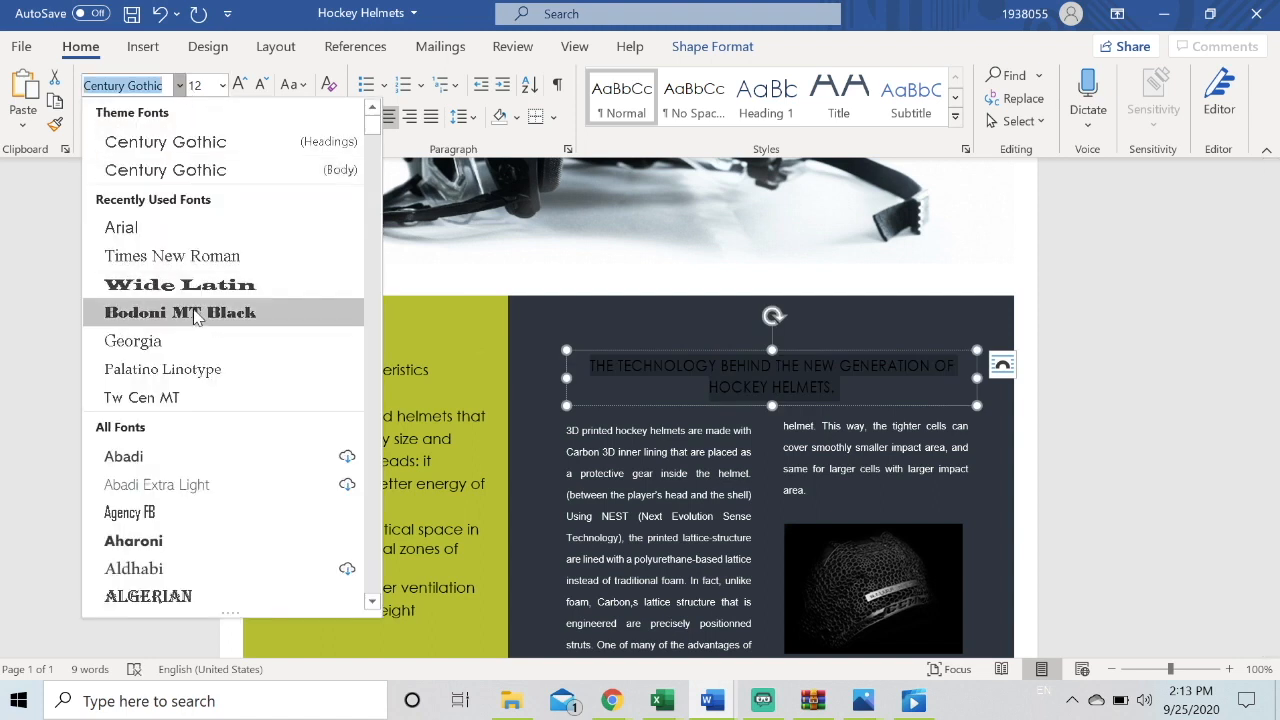
left_click(194, 341)
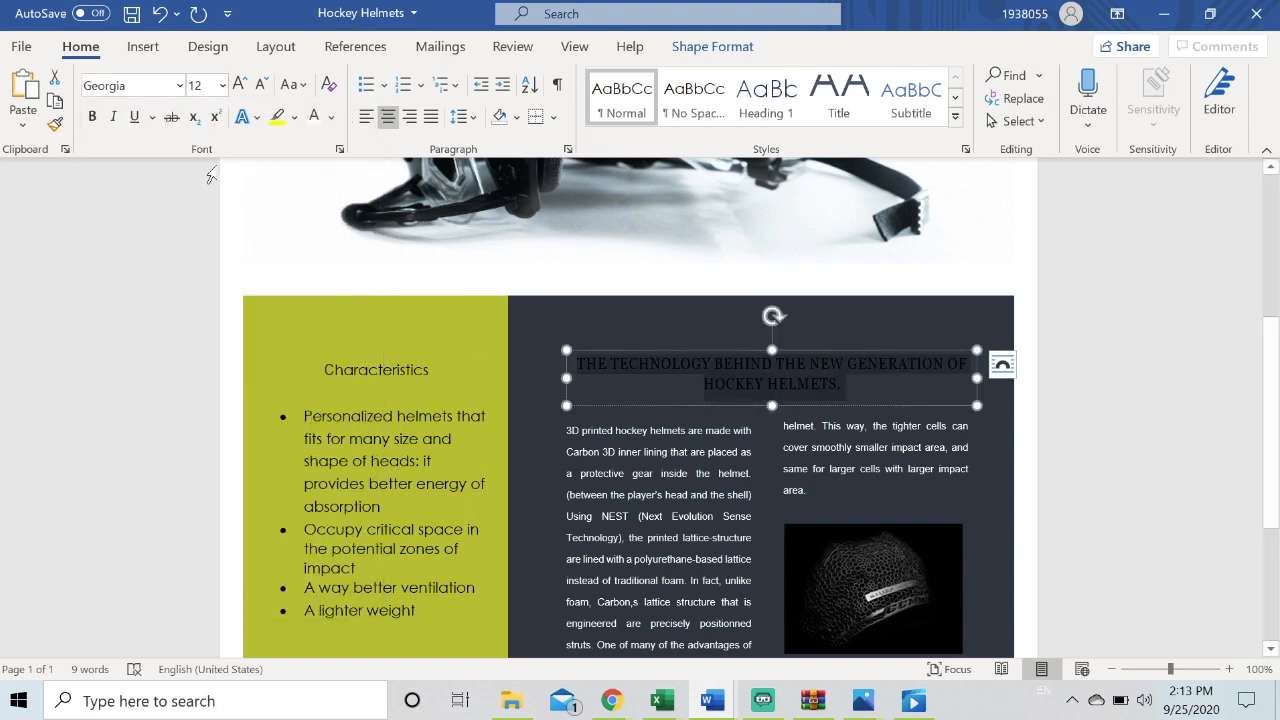
left_click(178, 87)
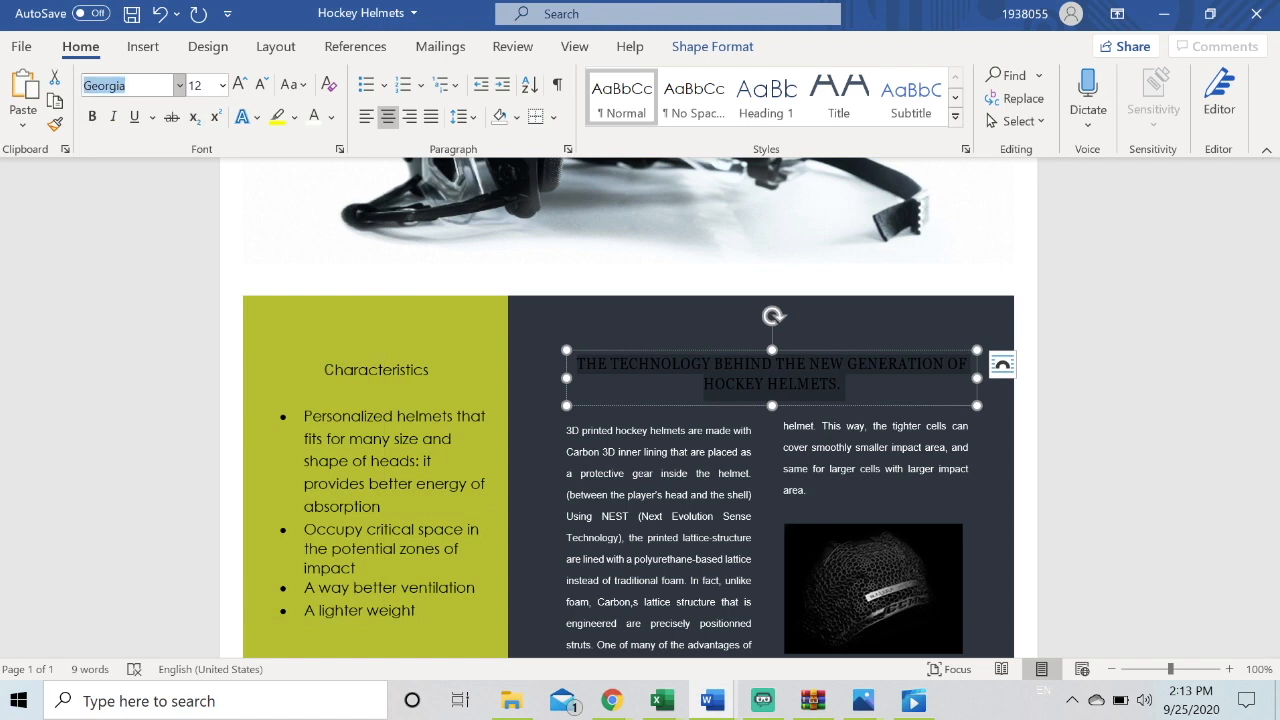
left_click(180, 86)
left_click_drag(370, 143, 385, 292)
left_click(432, 268)
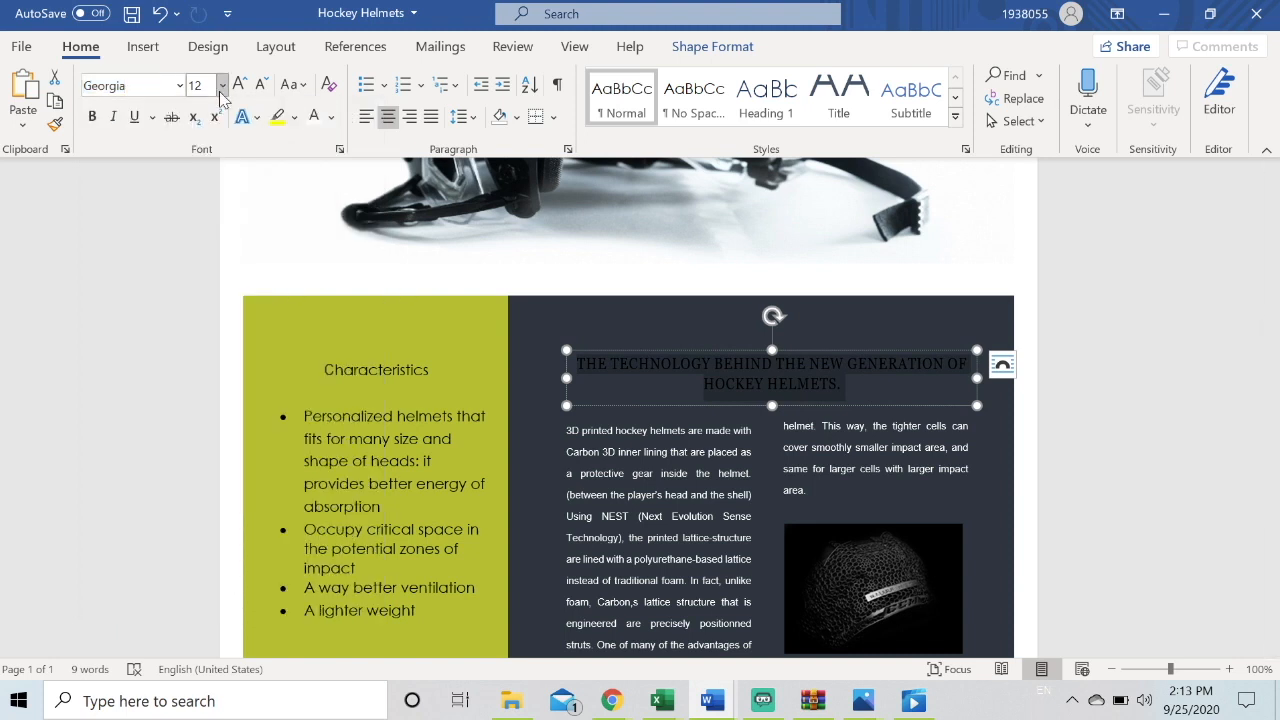
Set the heading's font size to 16 pt and enlarge it two steps
key("ctrl+shift+p")
key("BackSpace")
type("16")
left_click(240, 86)
left_click(240, 86)
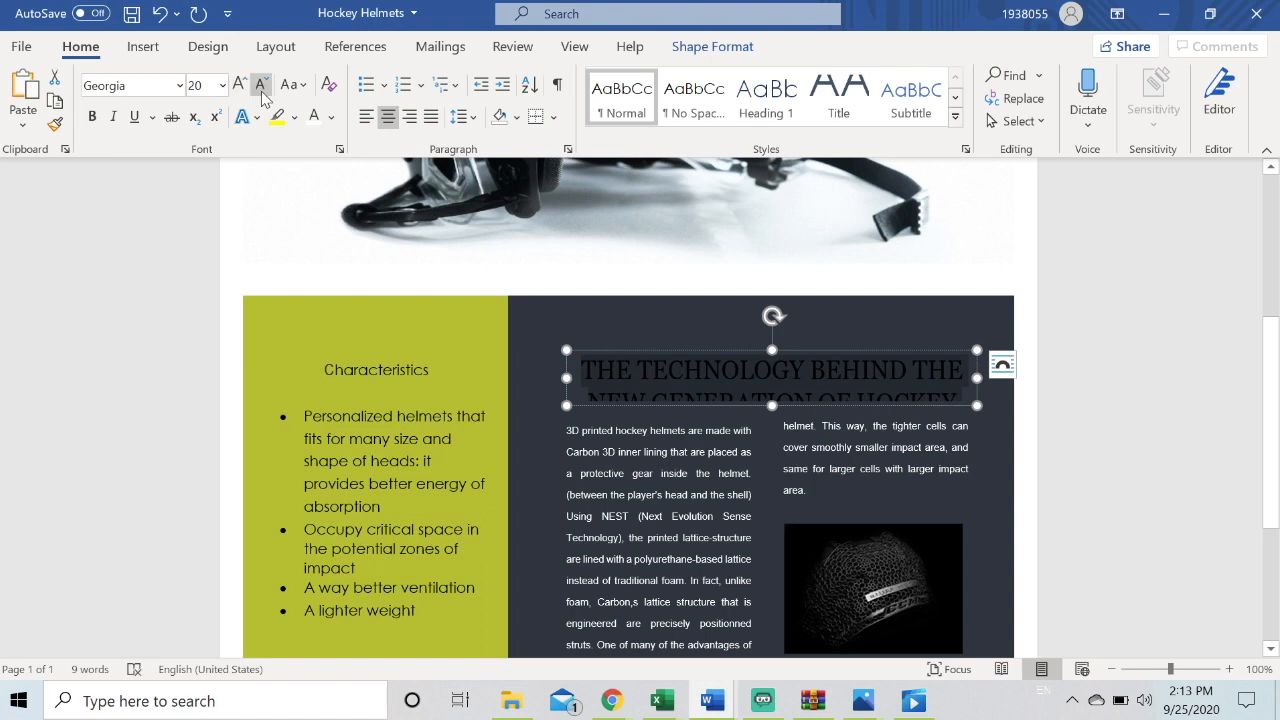
Shrink the heading's font size three steps to 12 pt
left_click(260, 86)
left_click(260, 86)
left_click(260, 86)
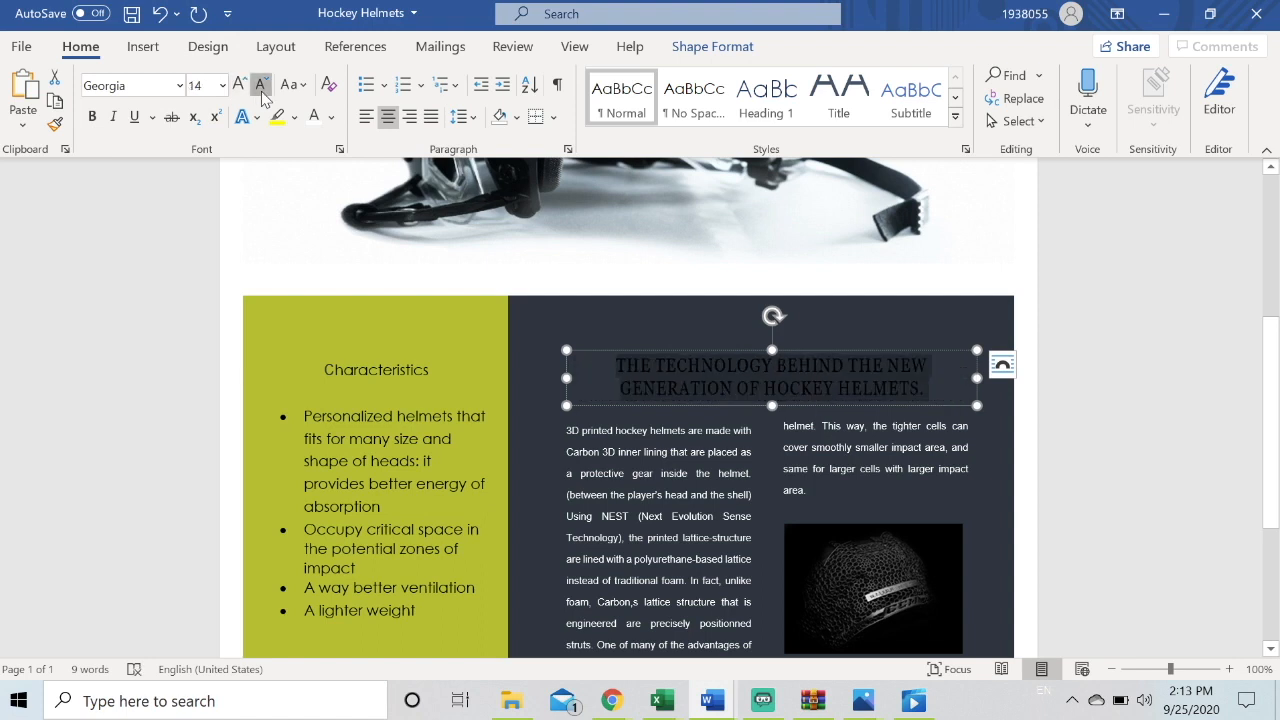
left_click(261, 86)
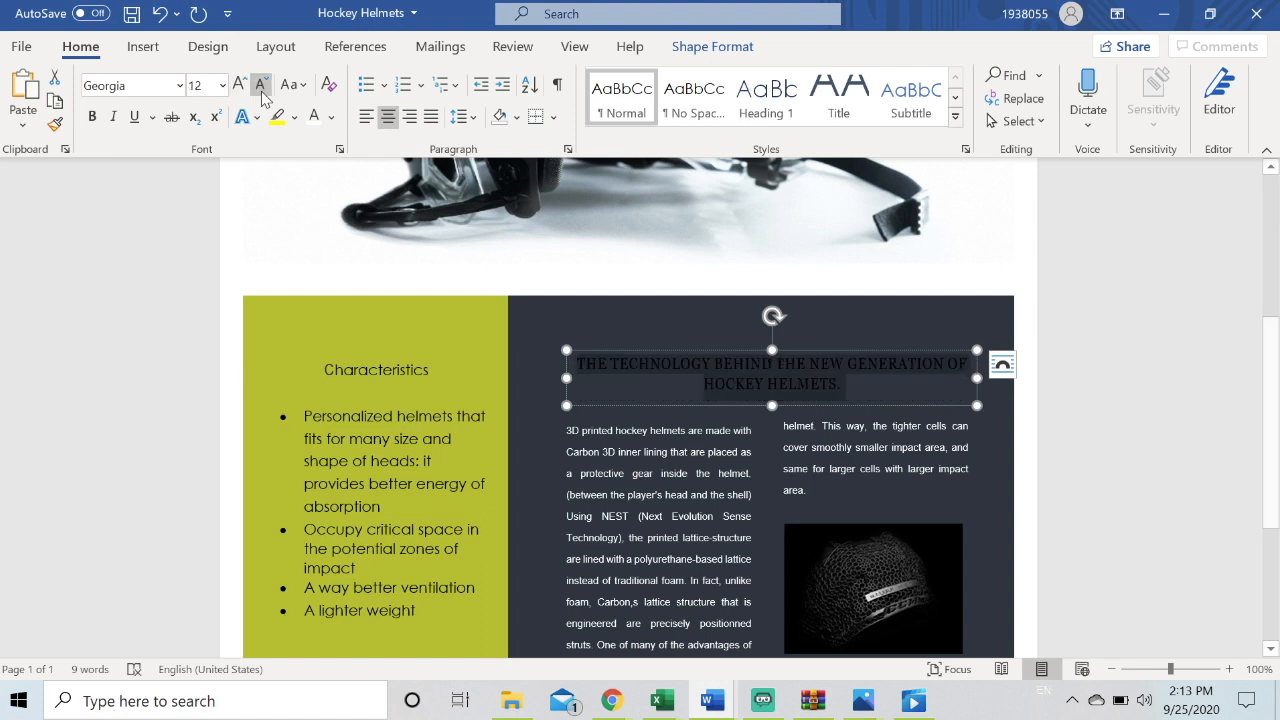
Reselect the heading text, apply UPPERCASE case and clear all of its formatting
scroll(551, 334, "up", 2)
scroll(553, 338, "down", 2)
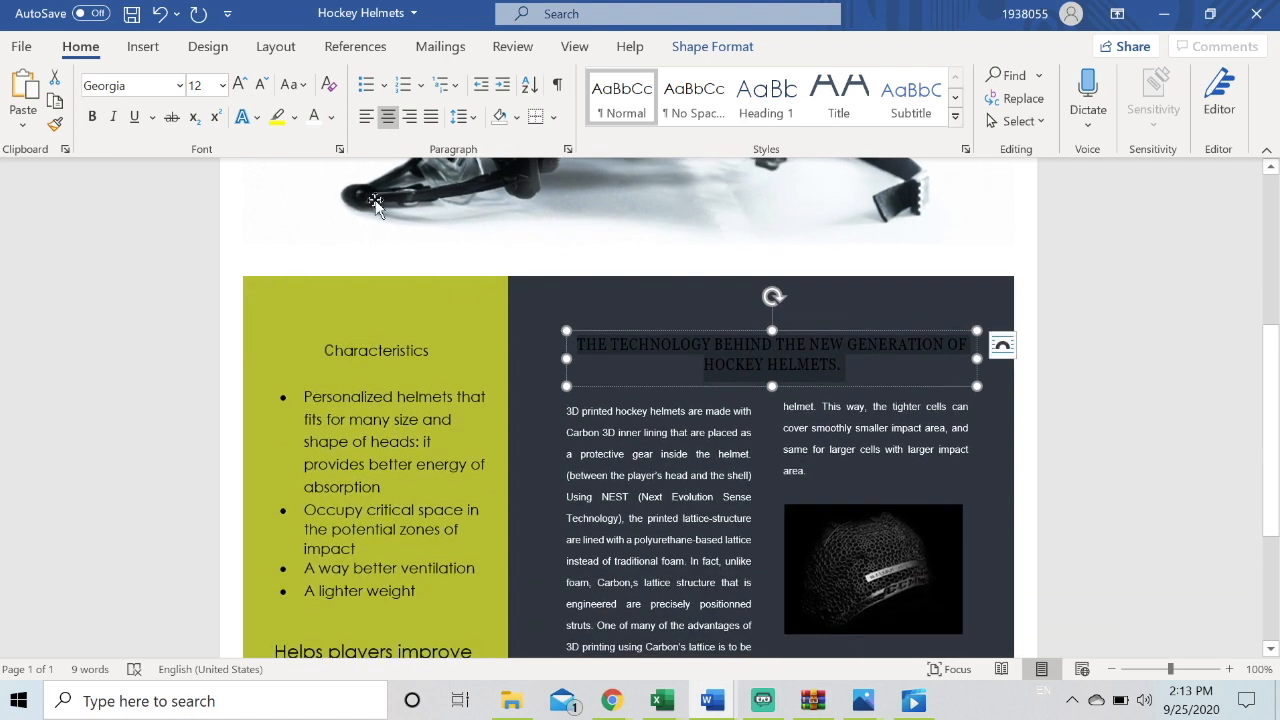
left_click(566, 310)
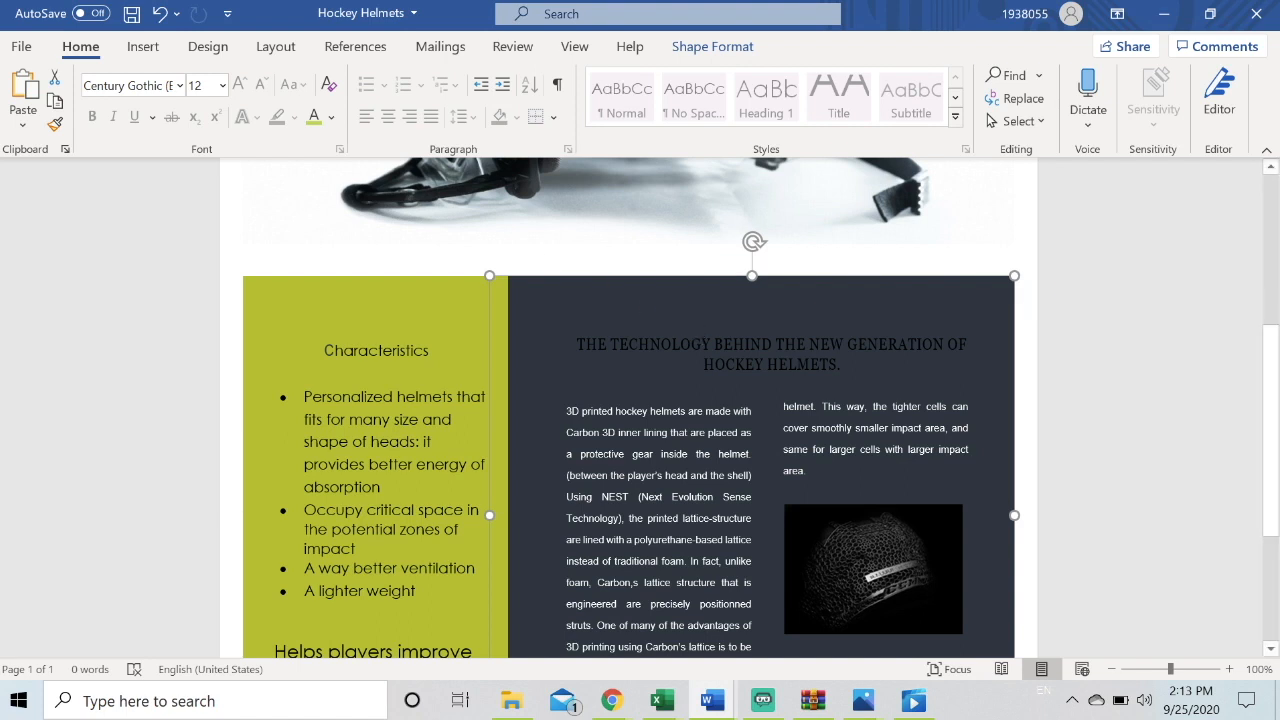
left_click_drag(842, 366, 577, 344)
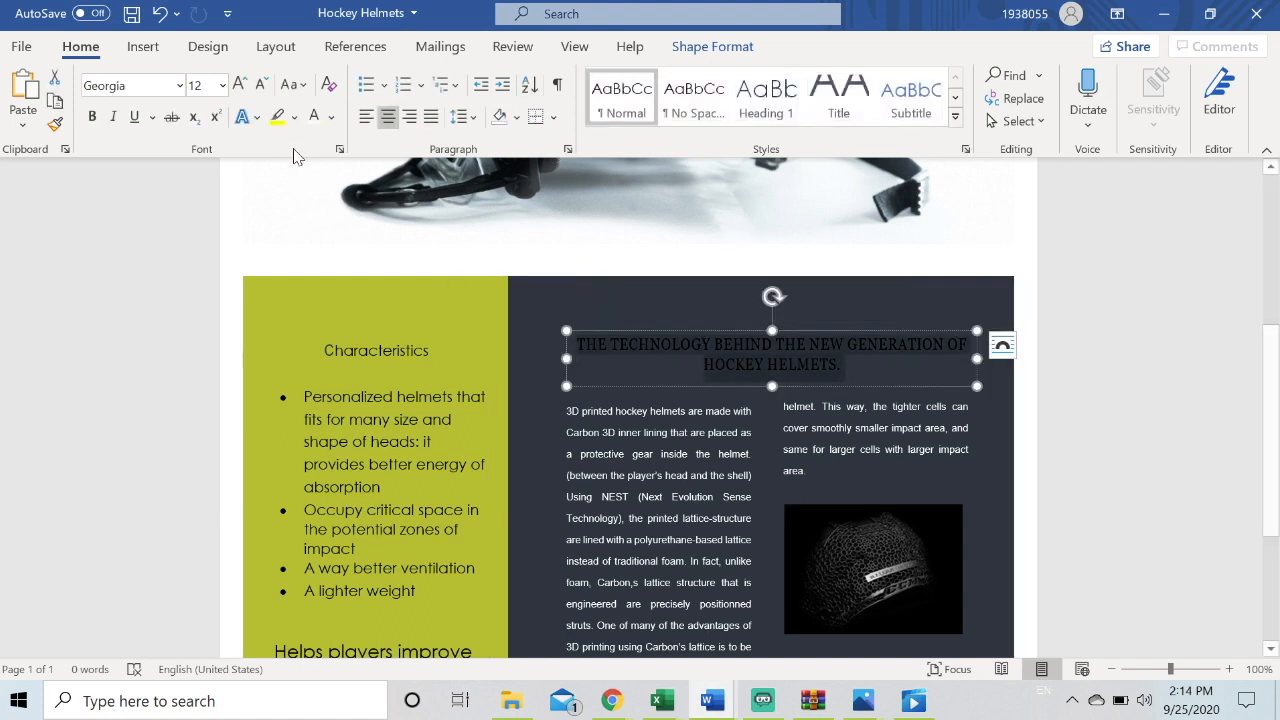
left_click(283, 91)
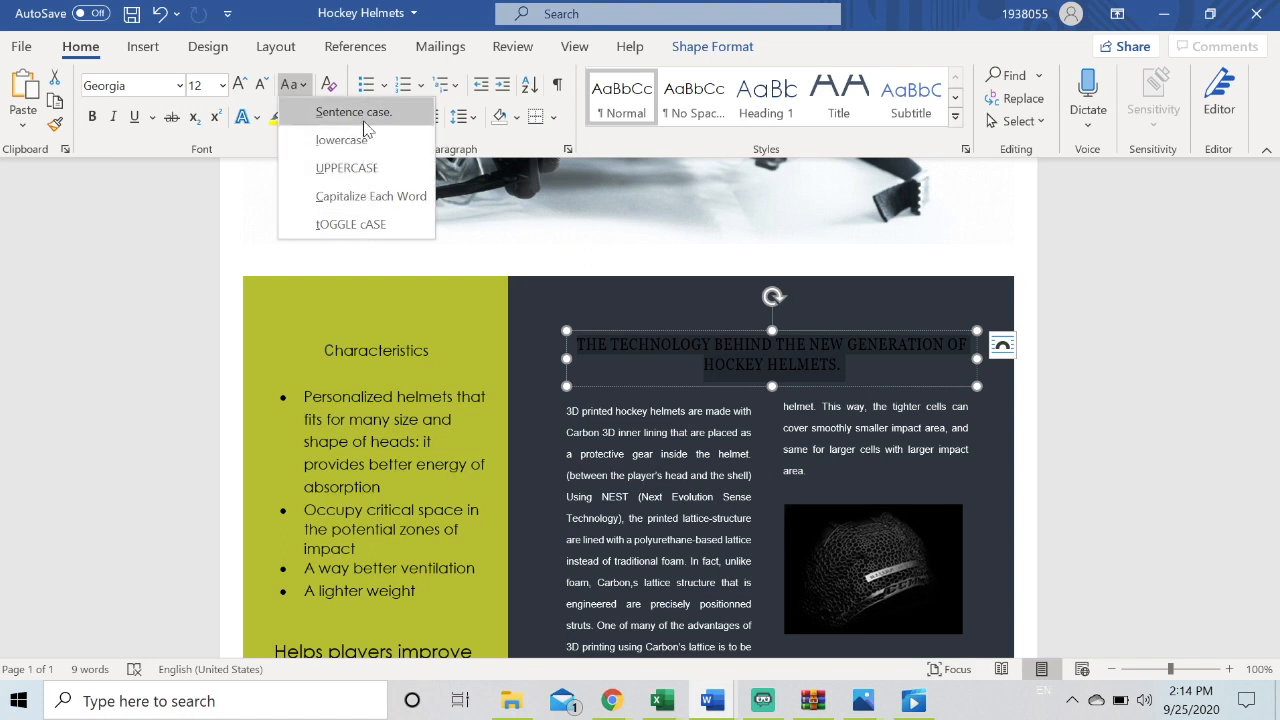
left_click(364, 180)
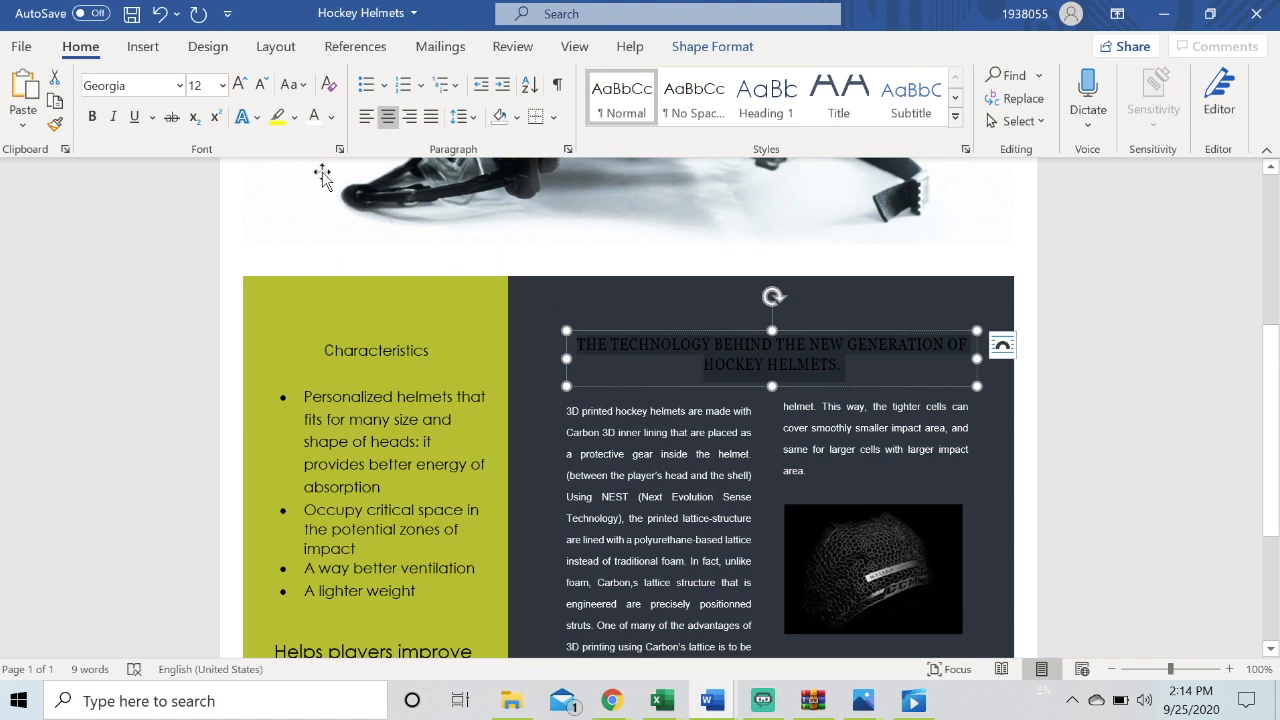
left_click(329, 87)
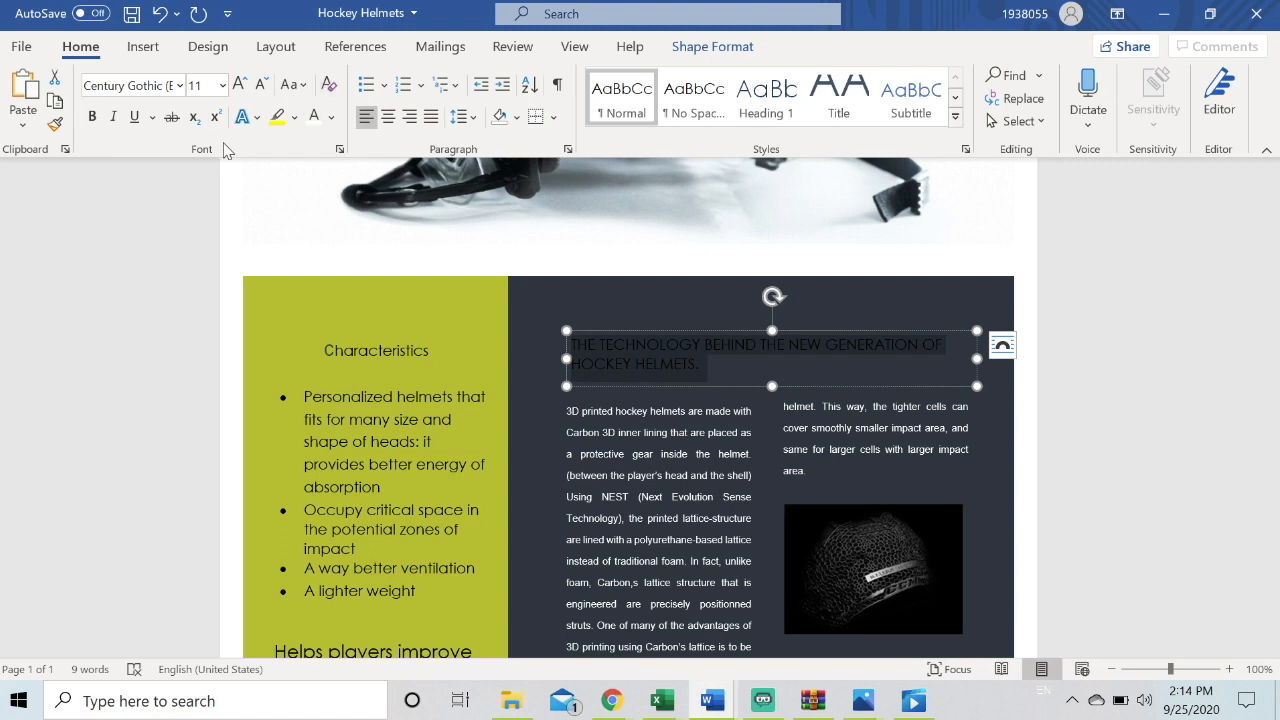
Try subscript formatting at the end of the heading
left_click(711, 370)
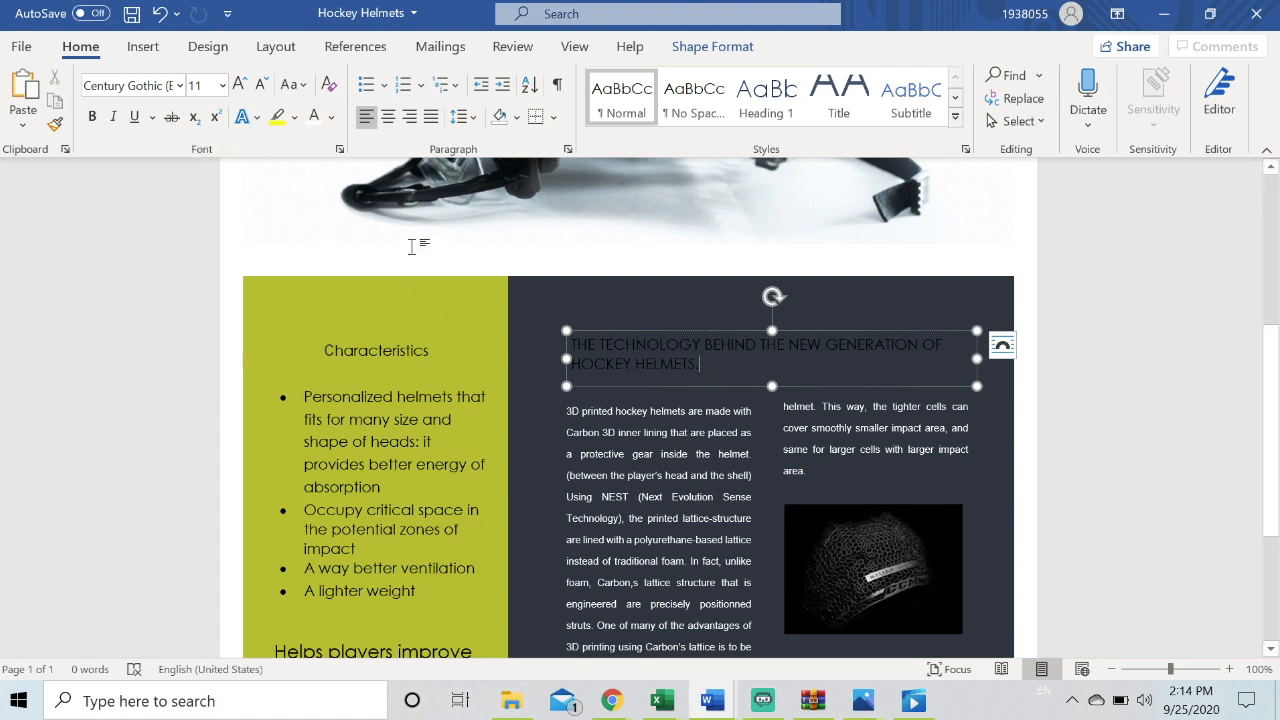
left_click(196, 119)
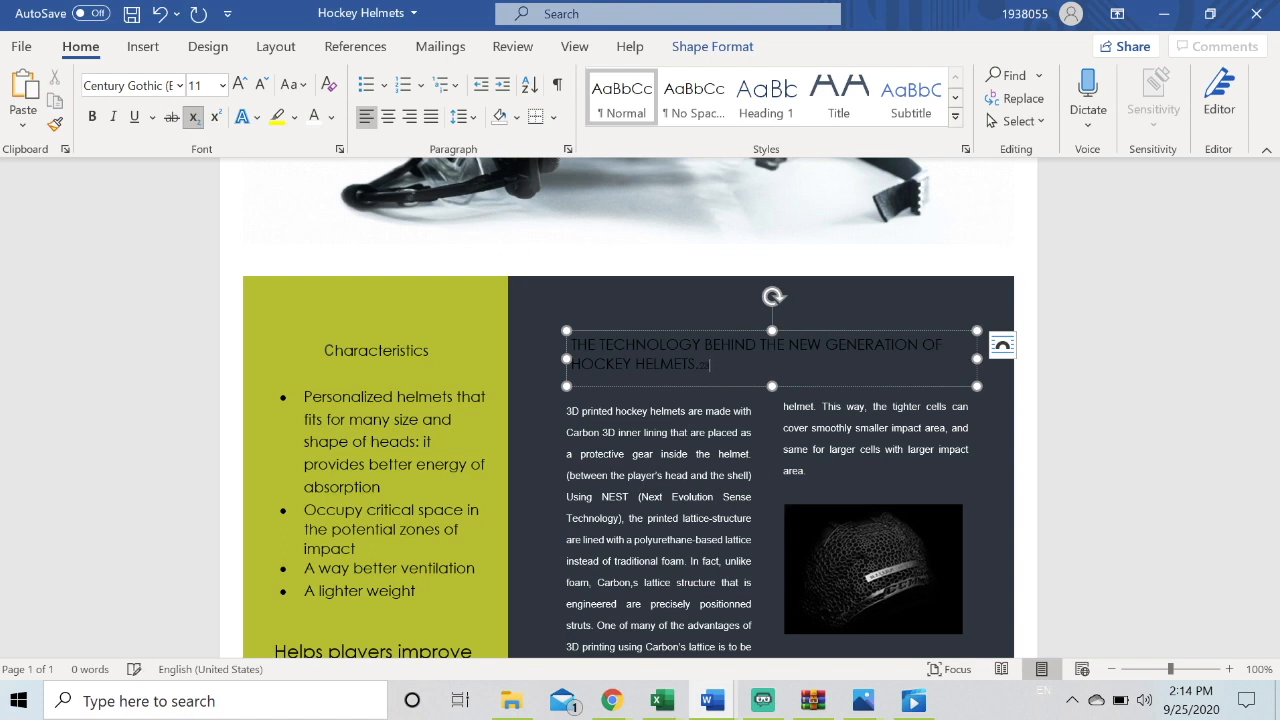
key("BackSpace")
key("BackSpace")
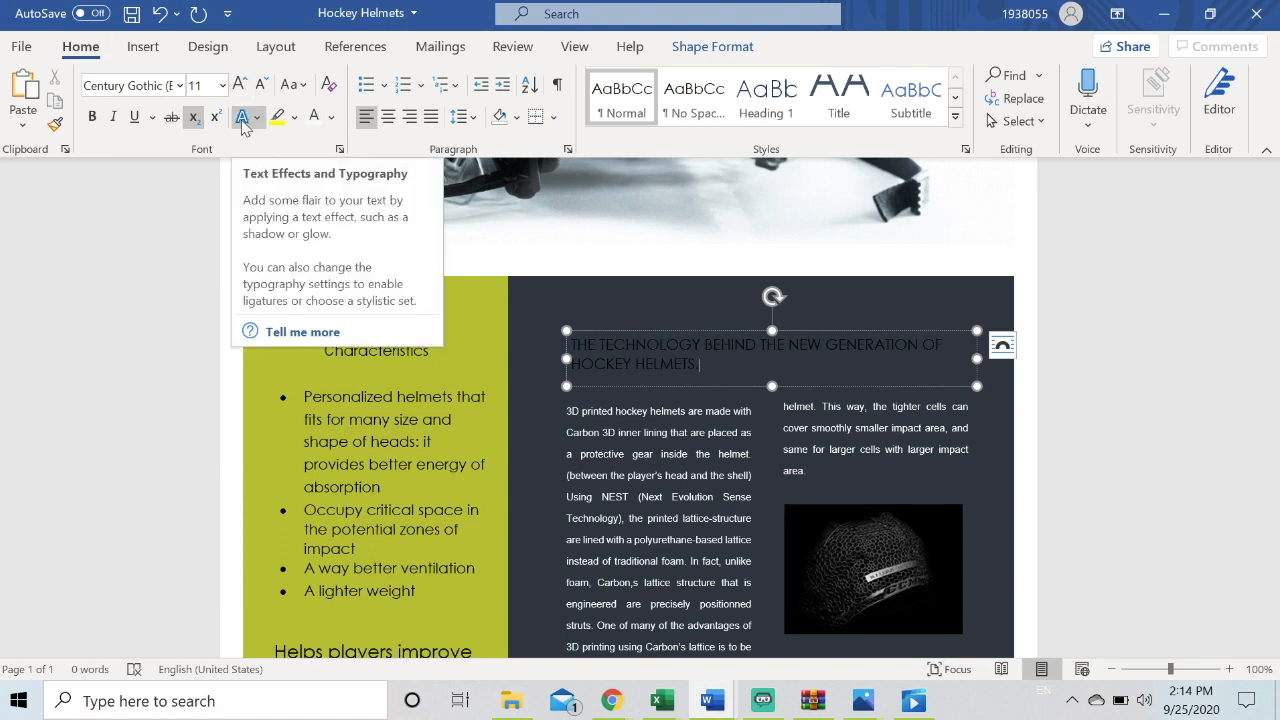
left_click(243, 121)
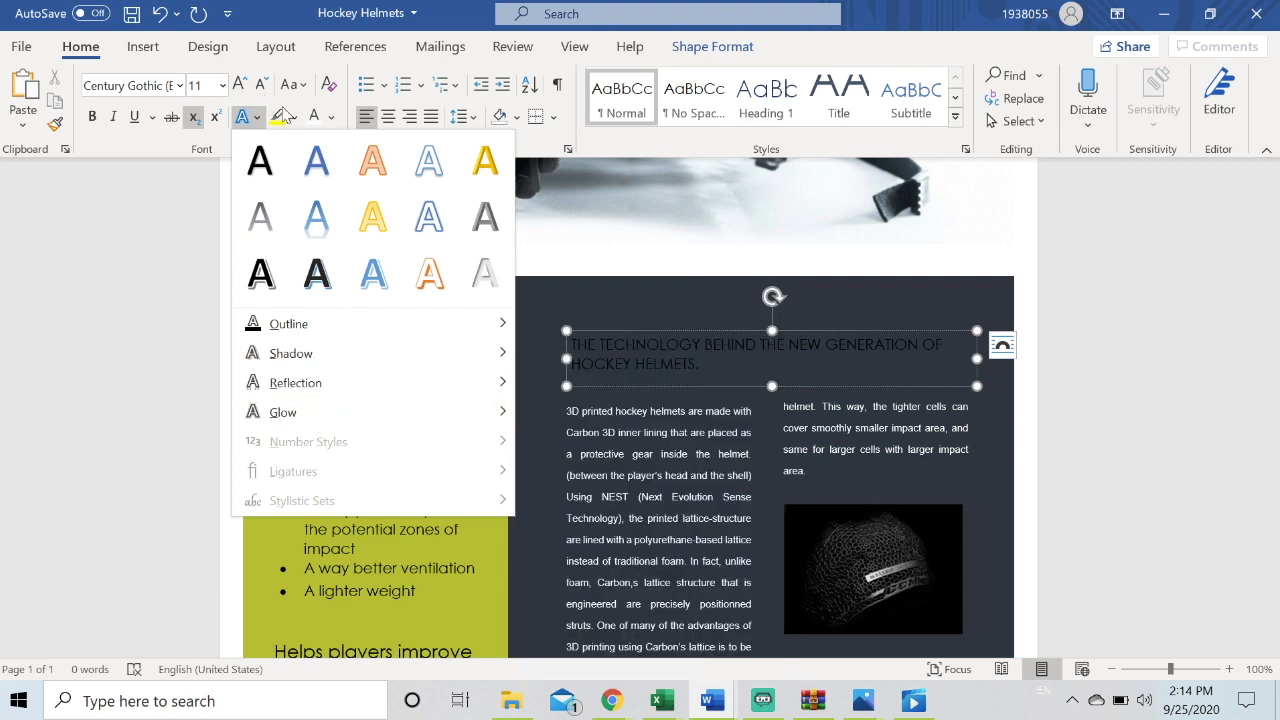
left_click(331, 118)
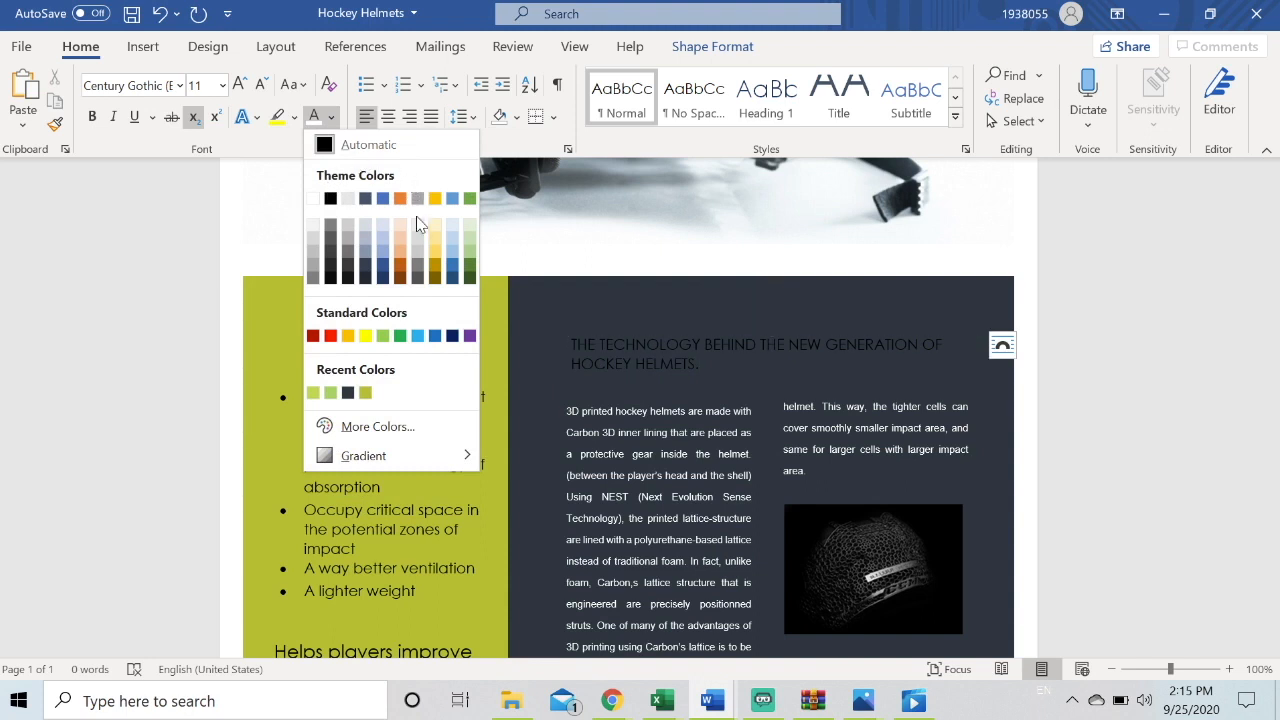
left_click(391, 432)
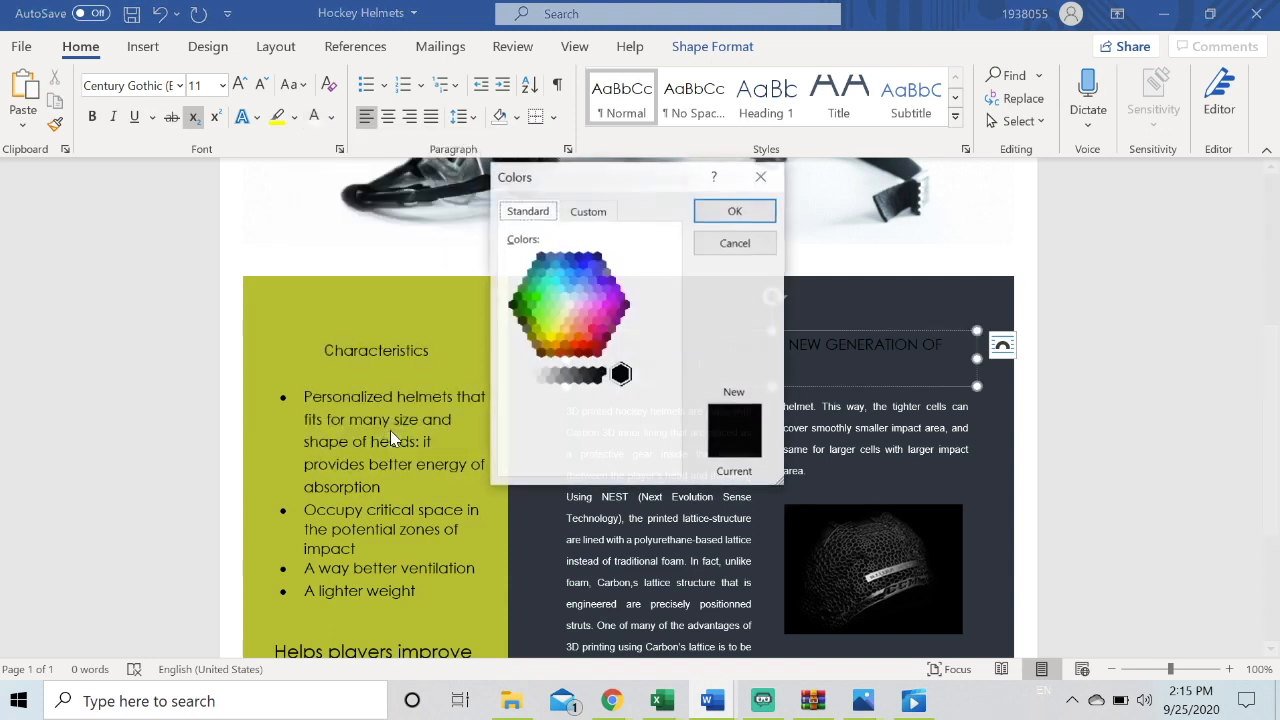
left_click(586, 213)
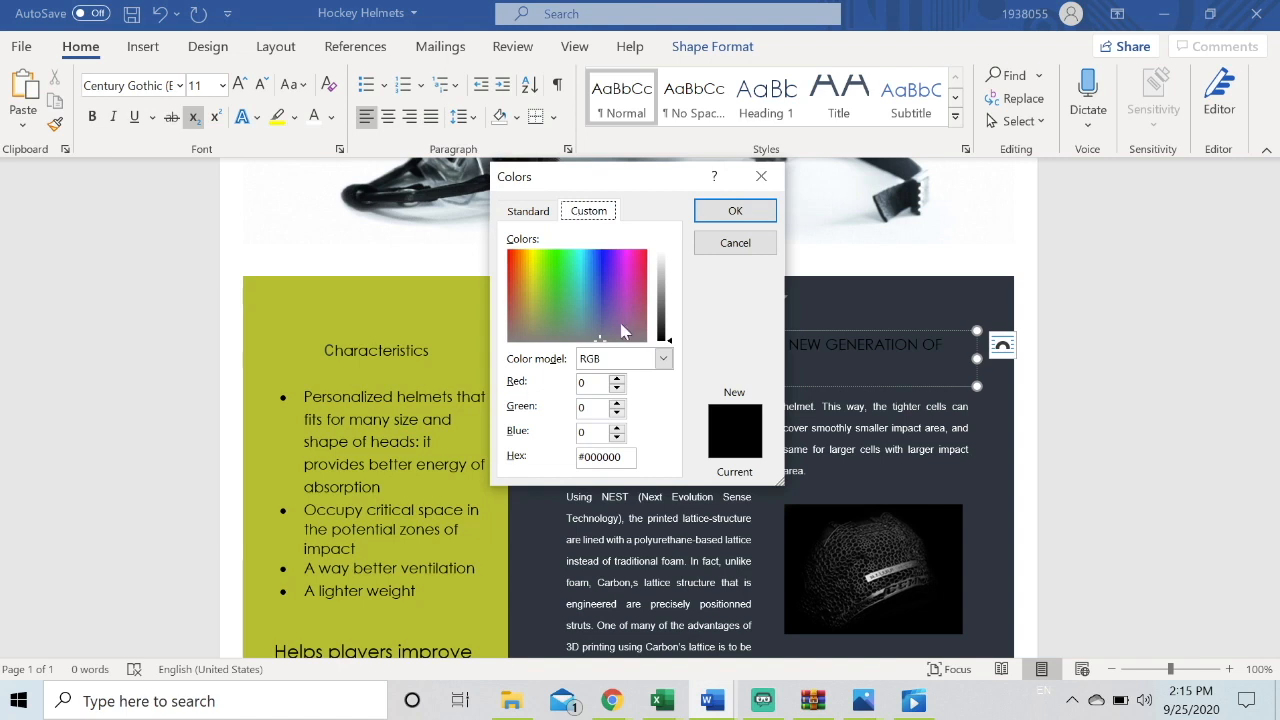
left_click_drag(600, 341, 558, 306)
left_click_drag(667, 338, 669, 277)
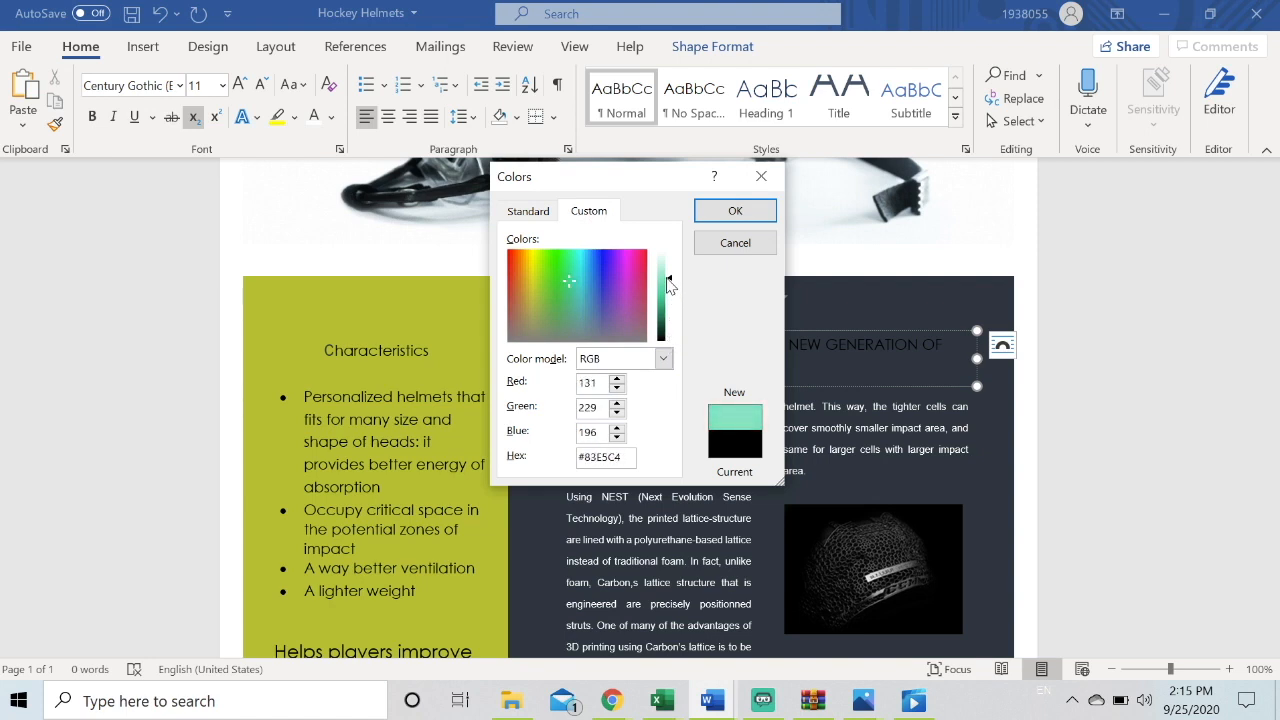
left_click(737, 243)
Select the heading text, set its font colour to custom RGB 148, 216, 177 and highlight it in yellow
left_click_drag(705, 365, 570, 343)
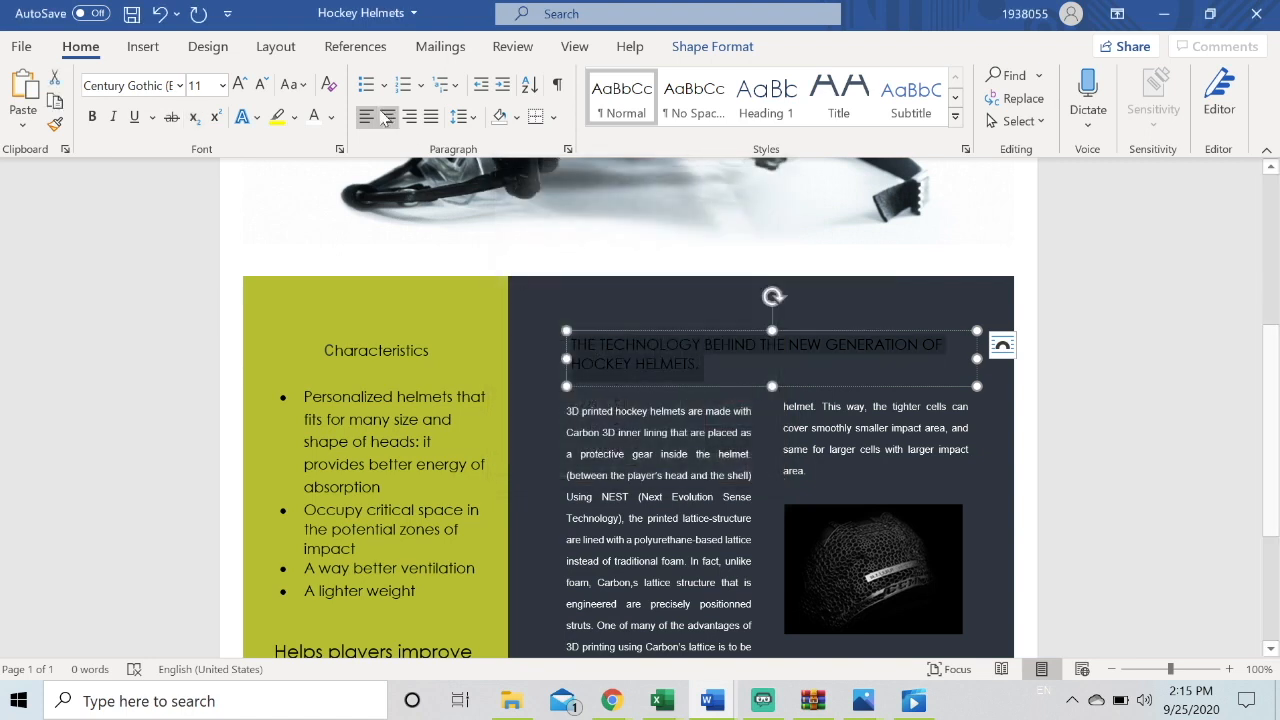
left_click(331, 117)
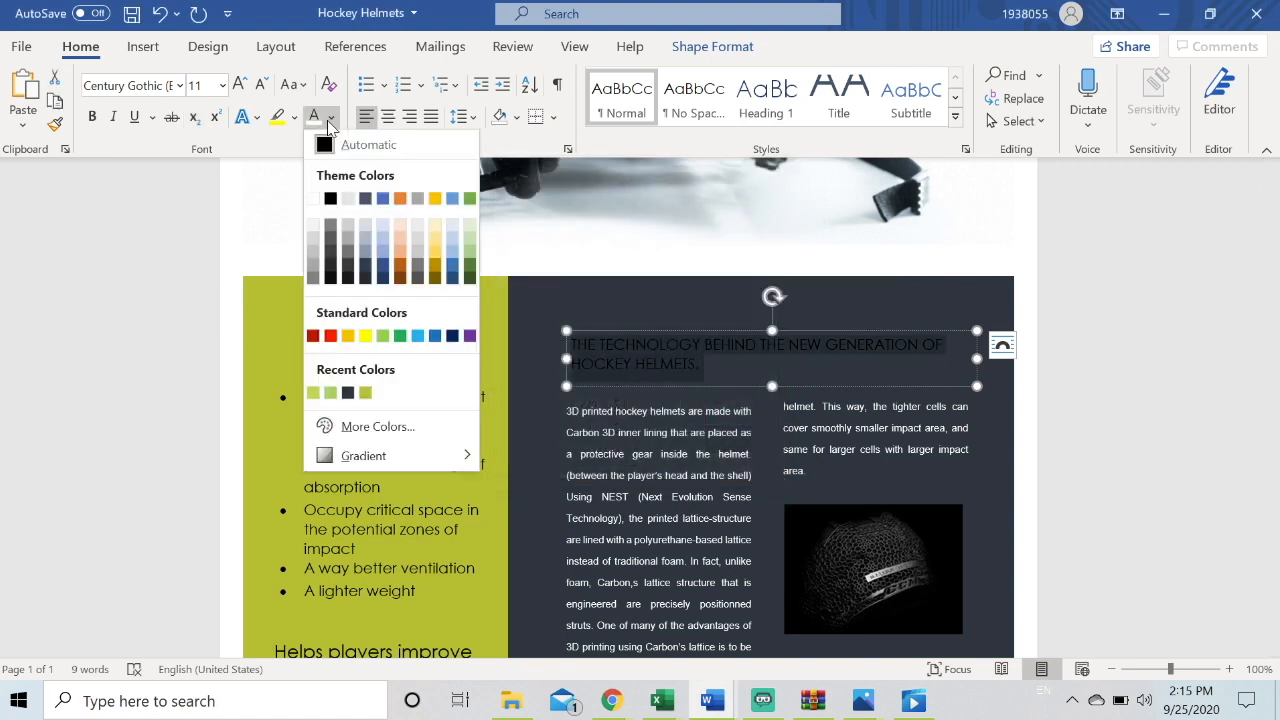
mouse_move(387, 456)
left_click(378, 427)
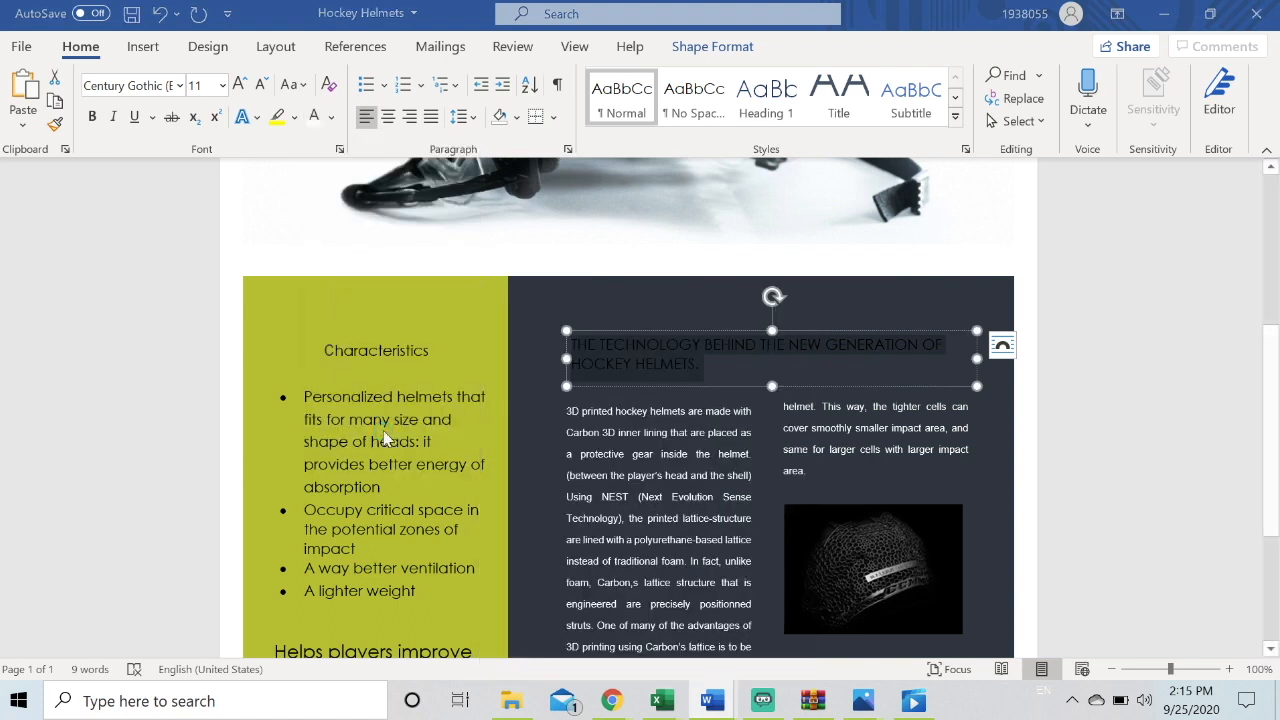
left_click(567, 216)
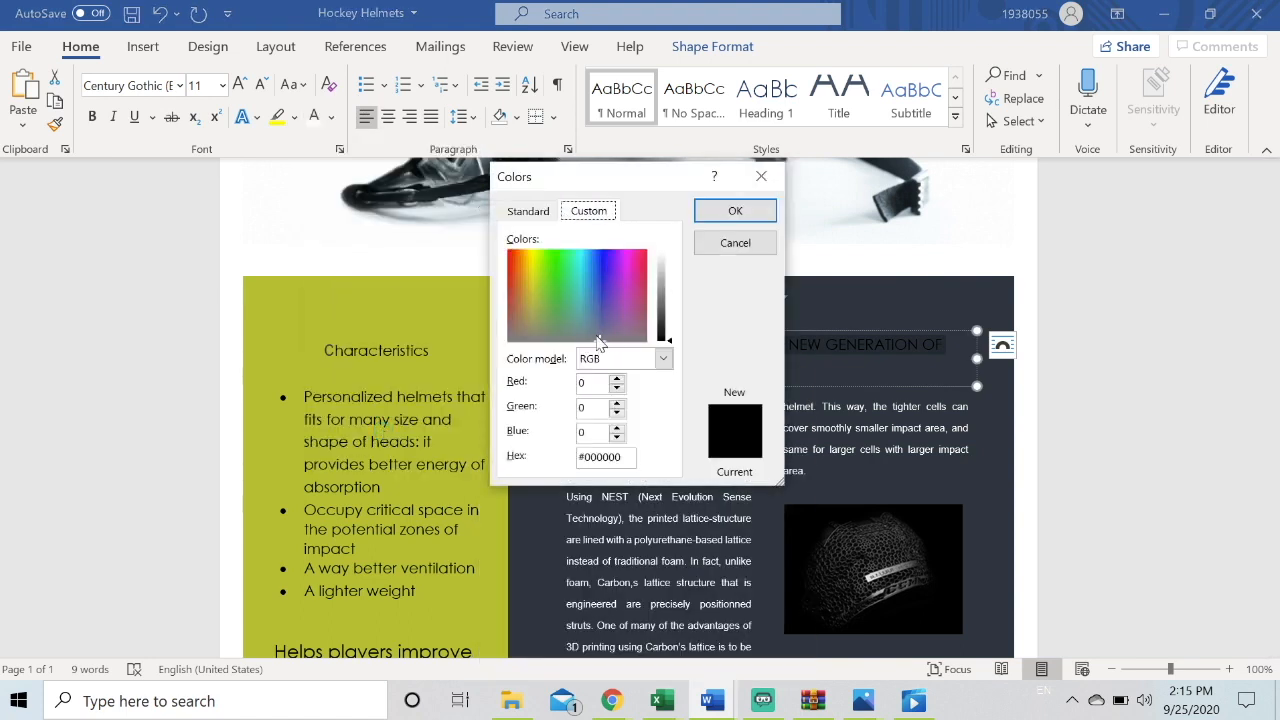
left_click_drag(597, 335, 564, 299)
left_click_drag(672, 352, 669, 285)
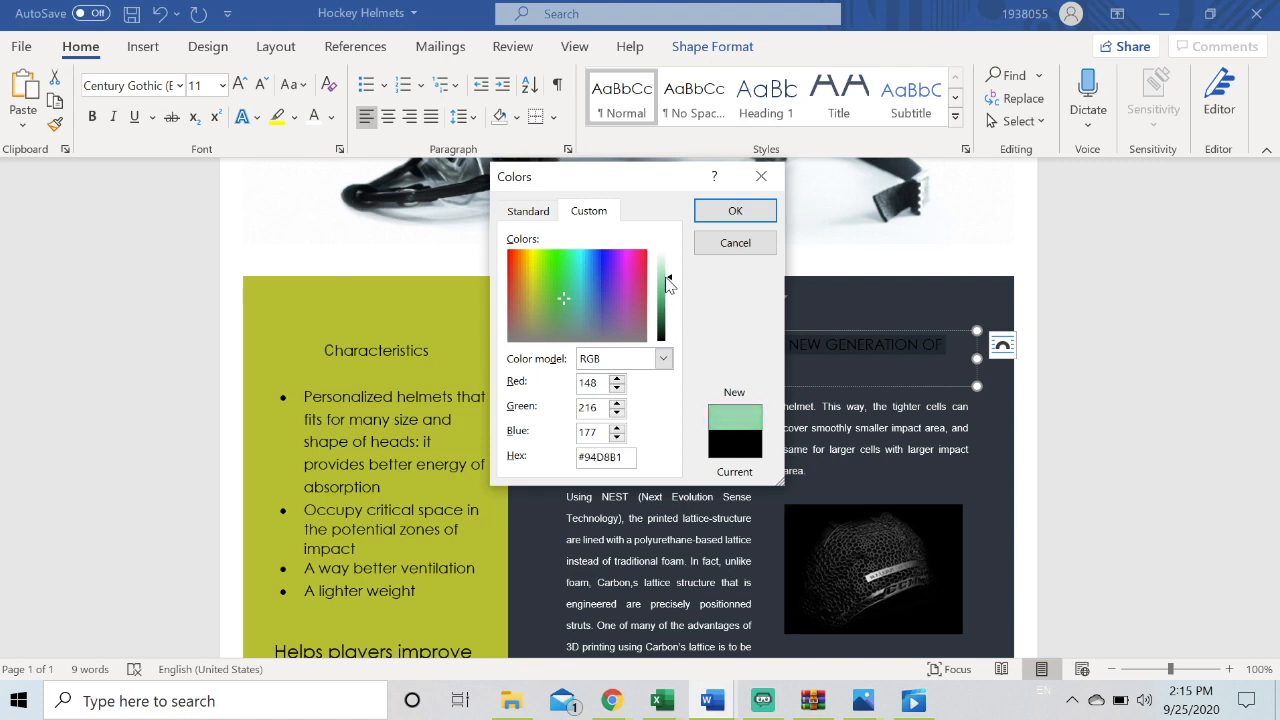
left_click(755, 222)
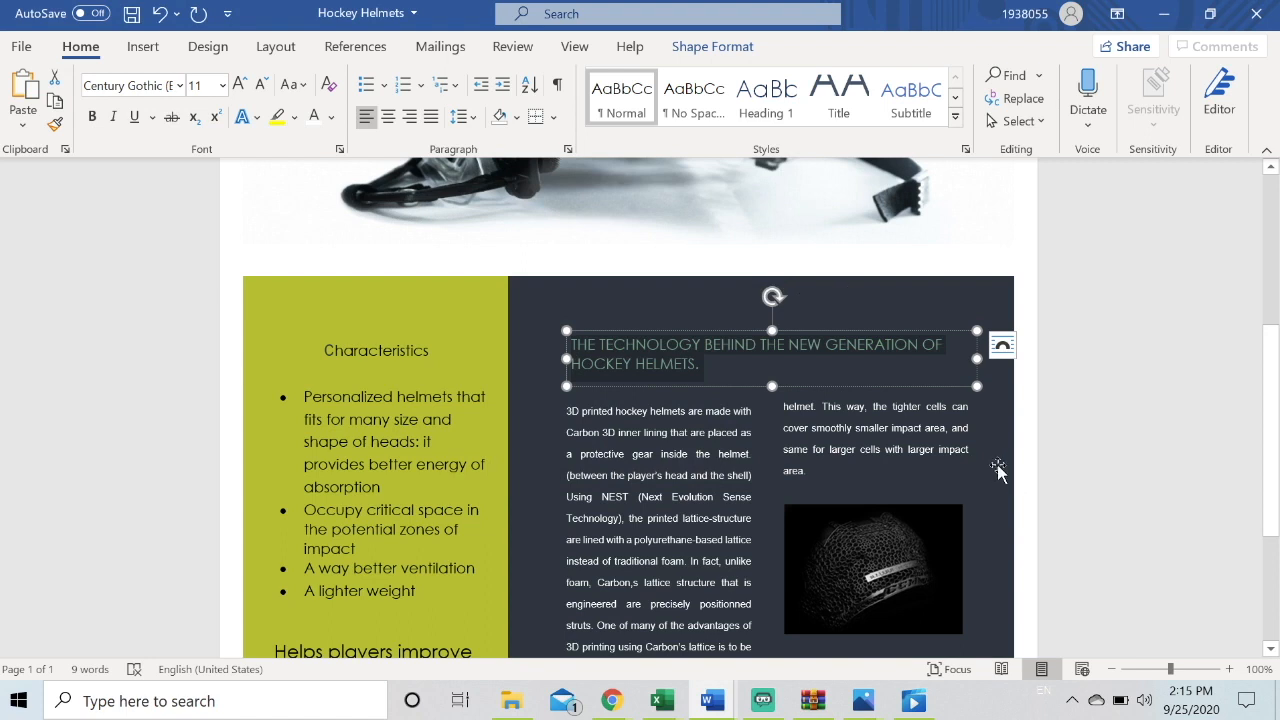
left_click(288, 118)
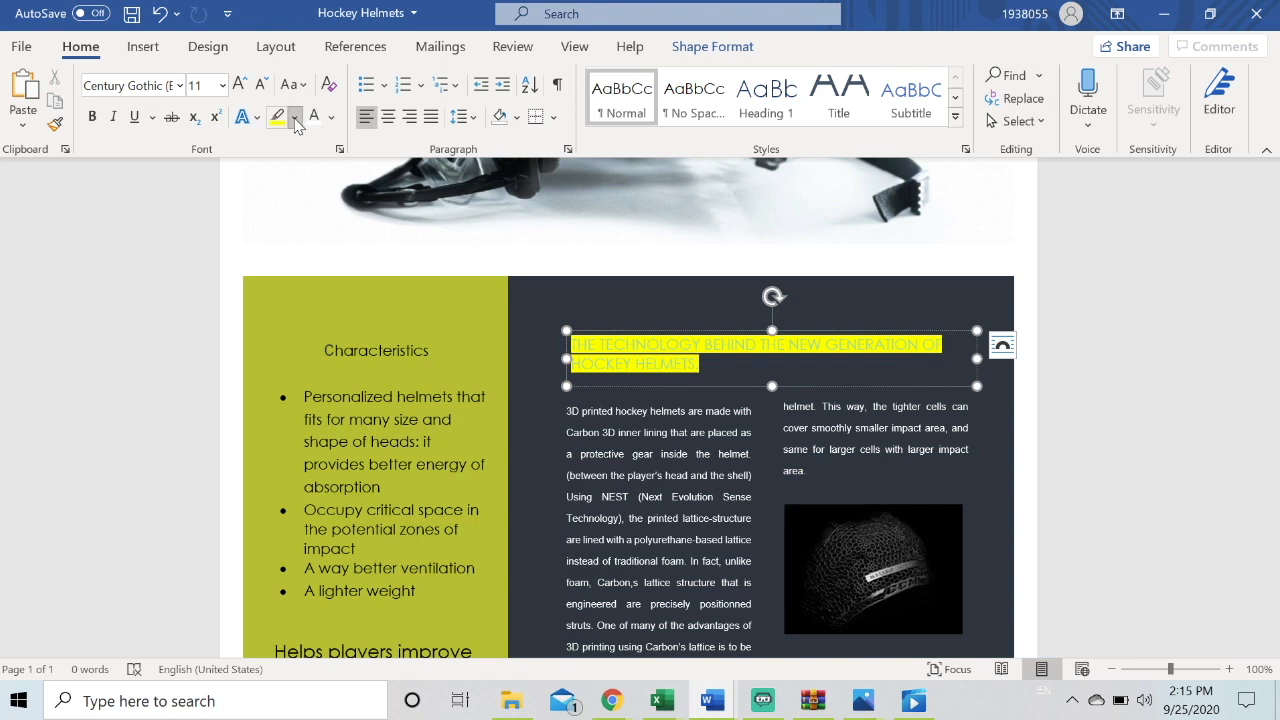
Select the heading text, clear all of its formatting and remove its highlight
left_click(292, 117)
key("Escape")
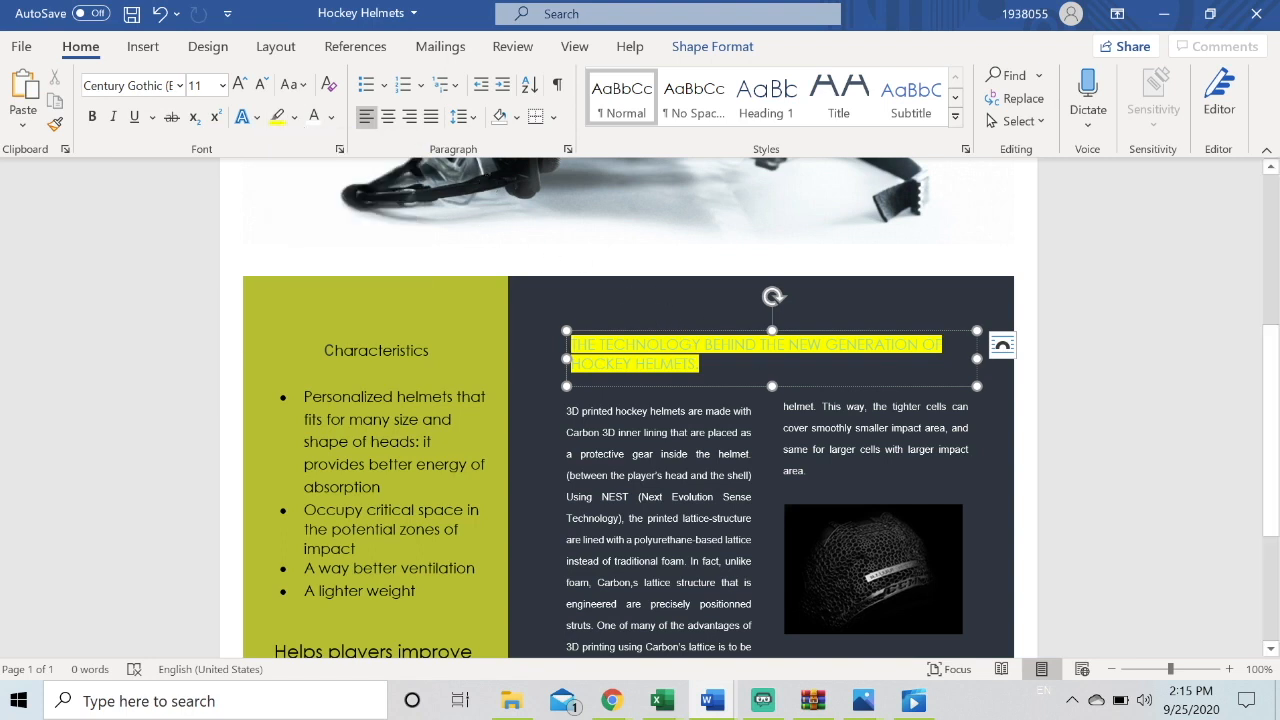
left_click_drag(702, 365, 523, 346)
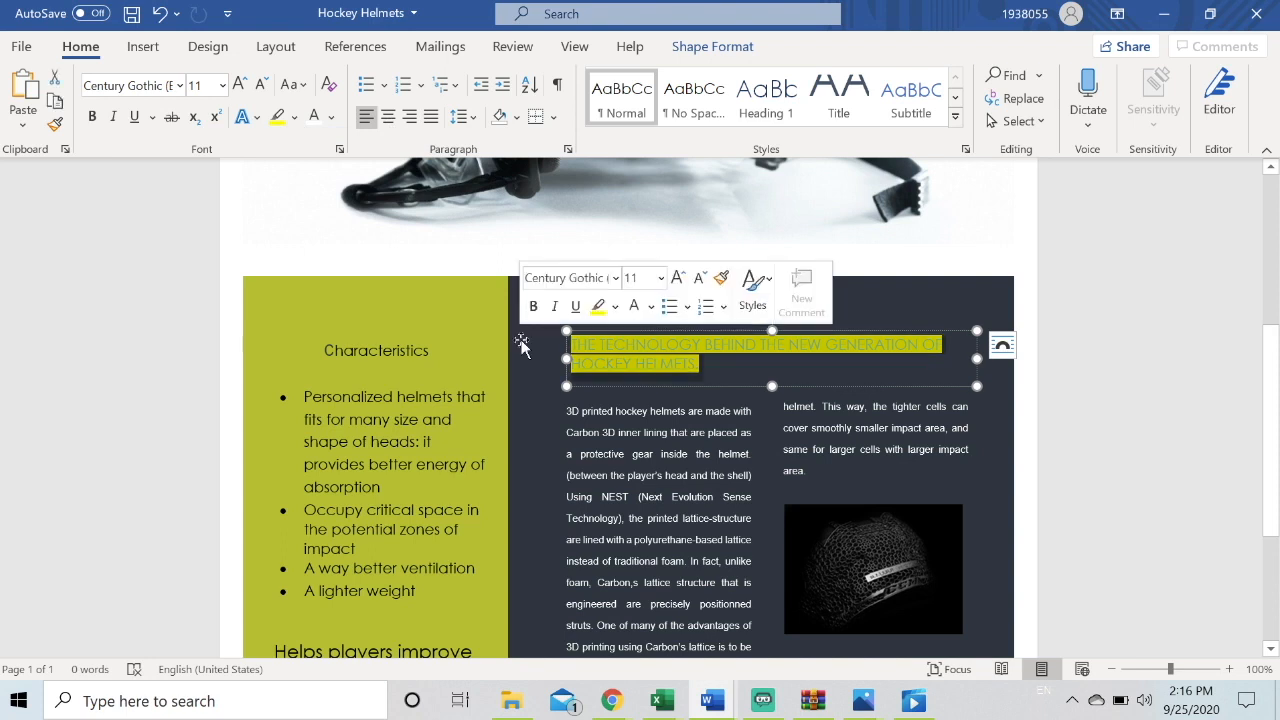
left_click(328, 85)
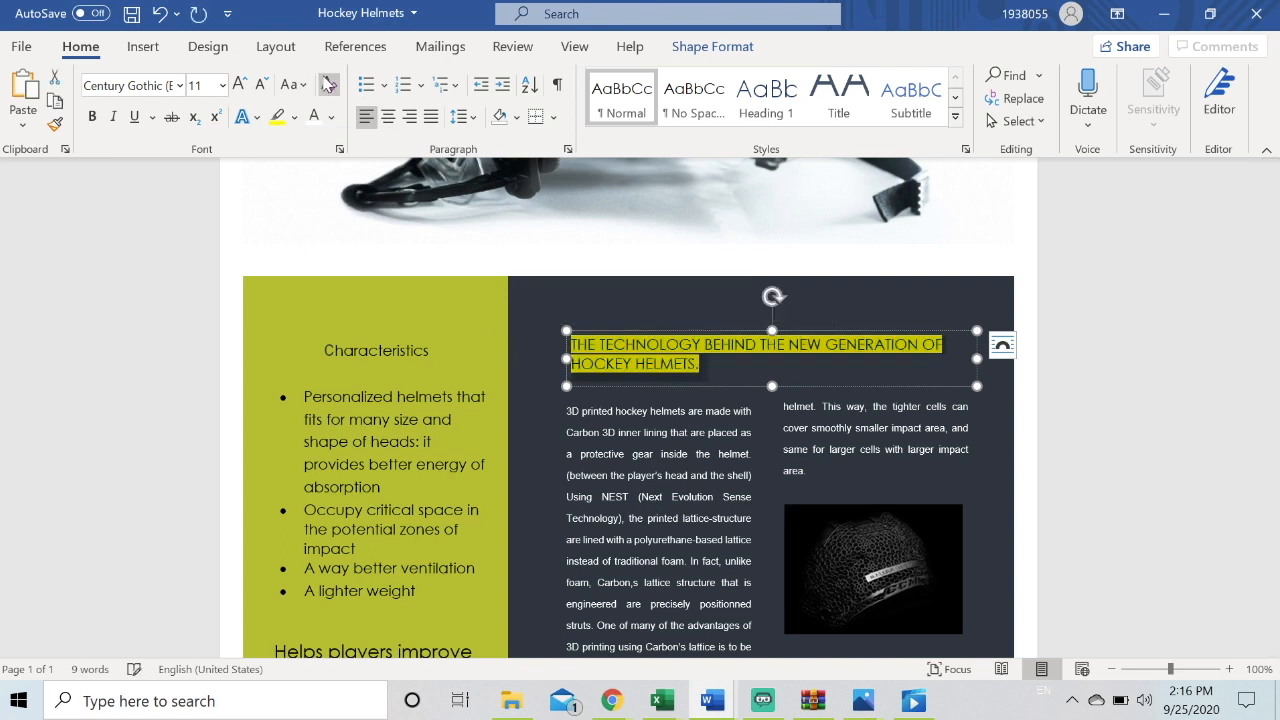
left_click(278, 116)
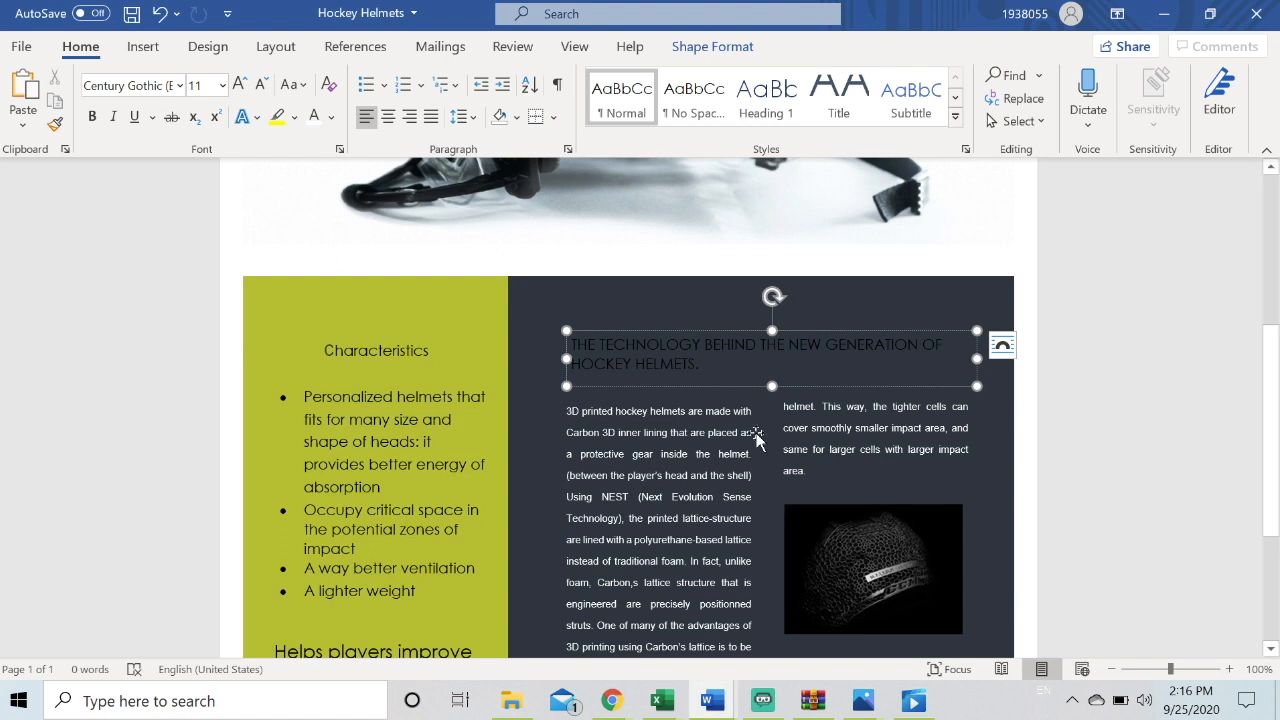
Select the first body text column and apply left, centre, right and then justified alignment
left_click(532, 458)
scroll(532, 458, "down", 3)
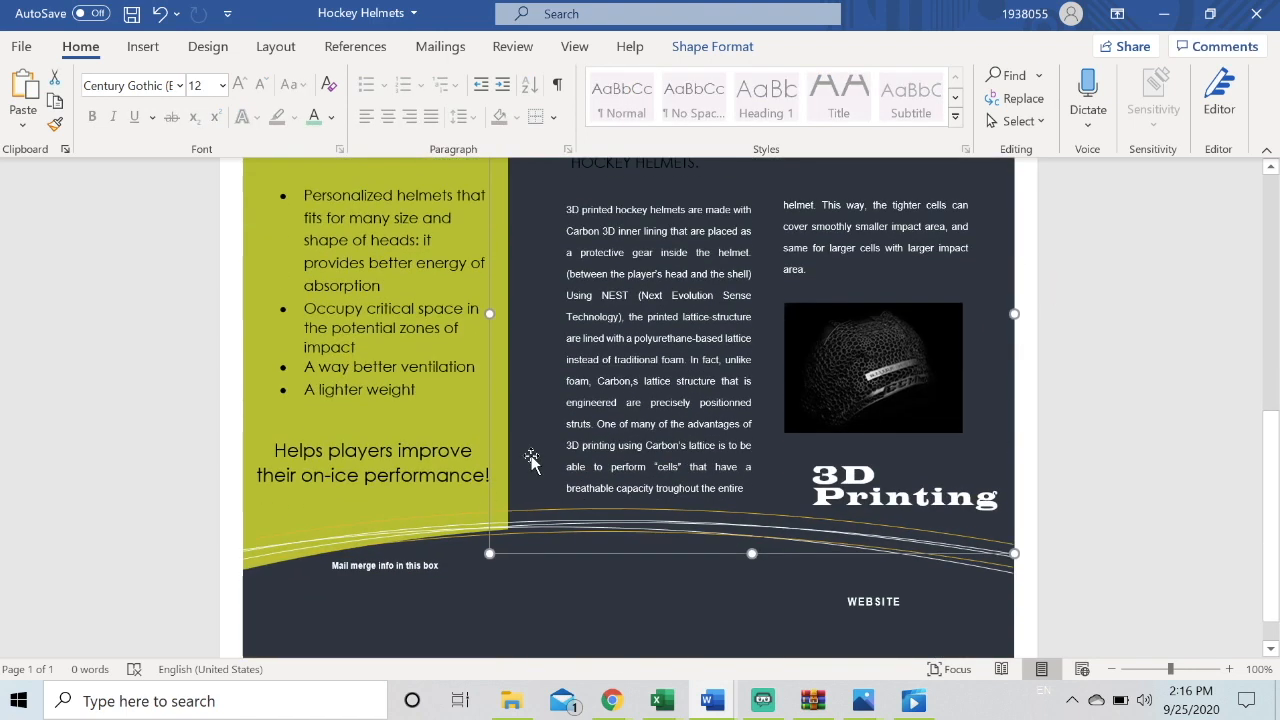
left_click(744, 487)
left_click_drag(744, 487, 572, 208)
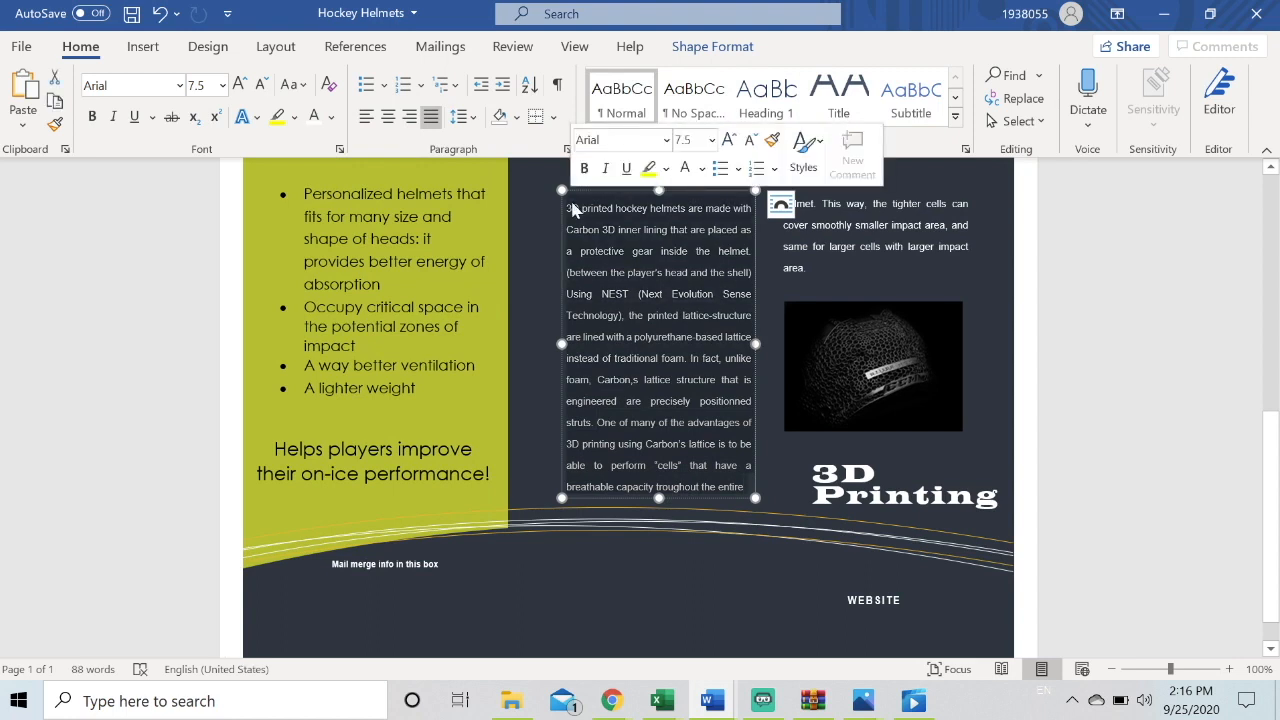
left_click(371, 119)
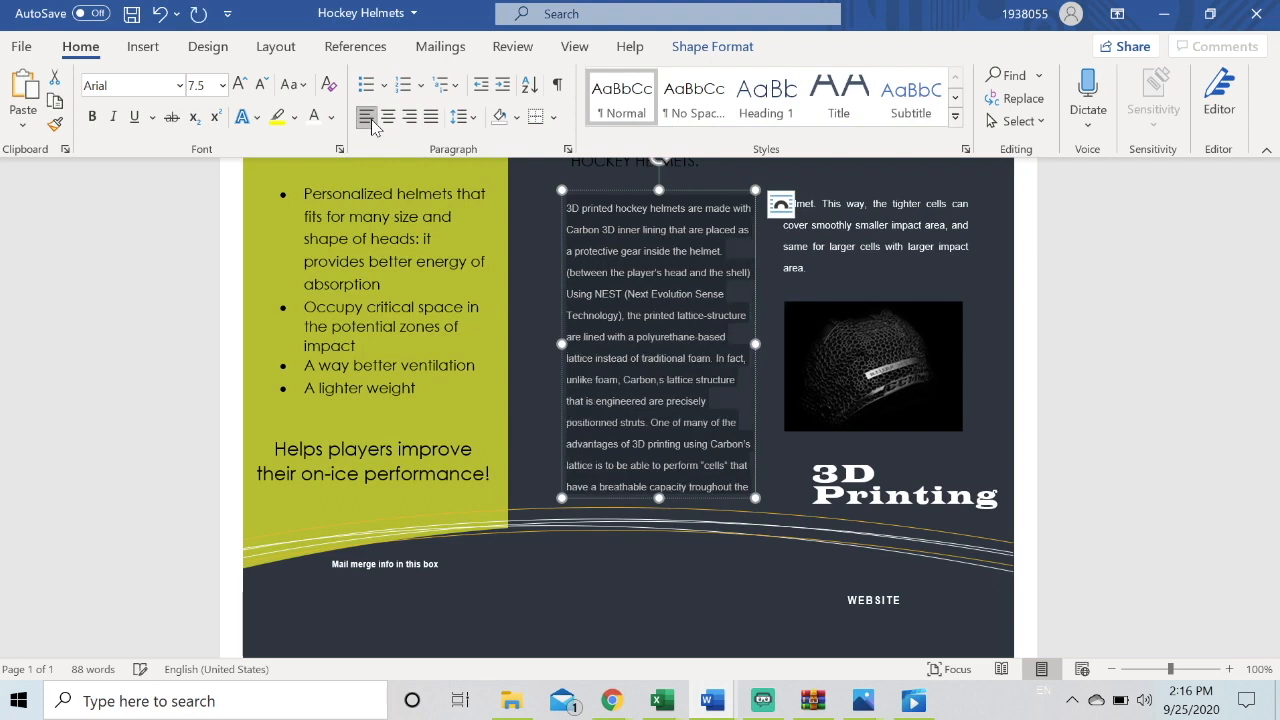
left_click(391, 121)
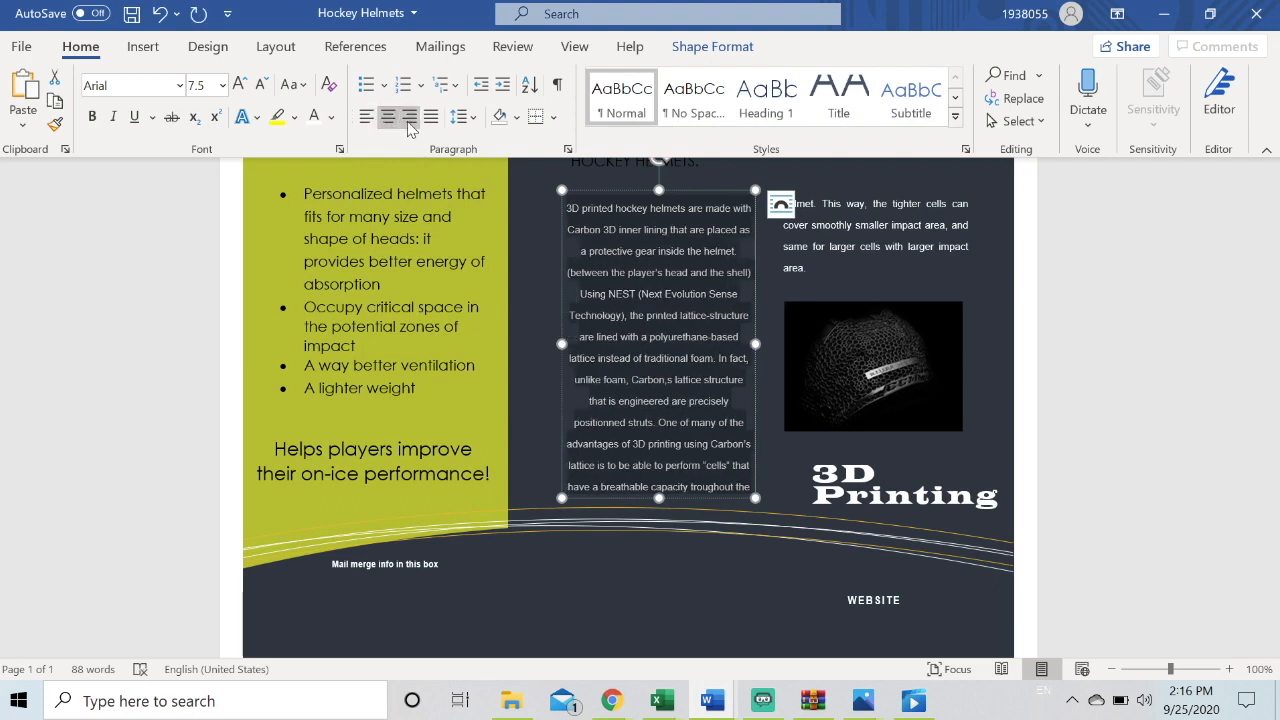
left_click(409, 120)
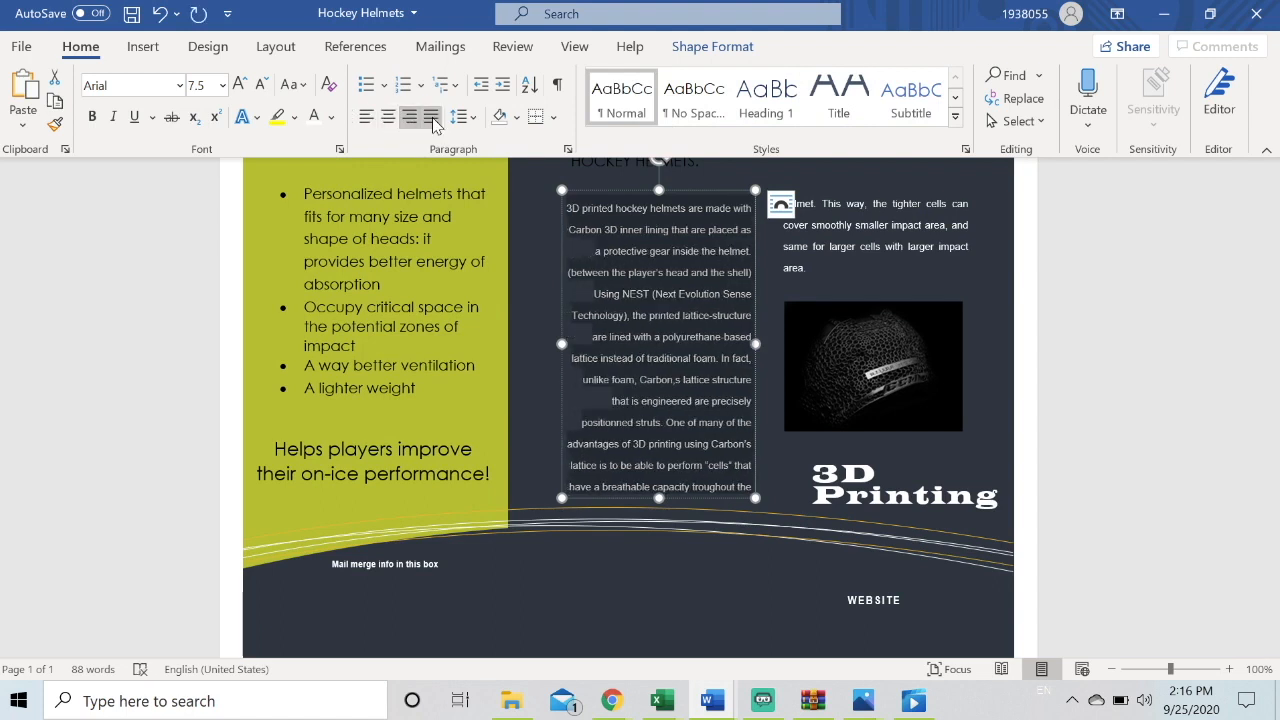
left_click(431, 118)
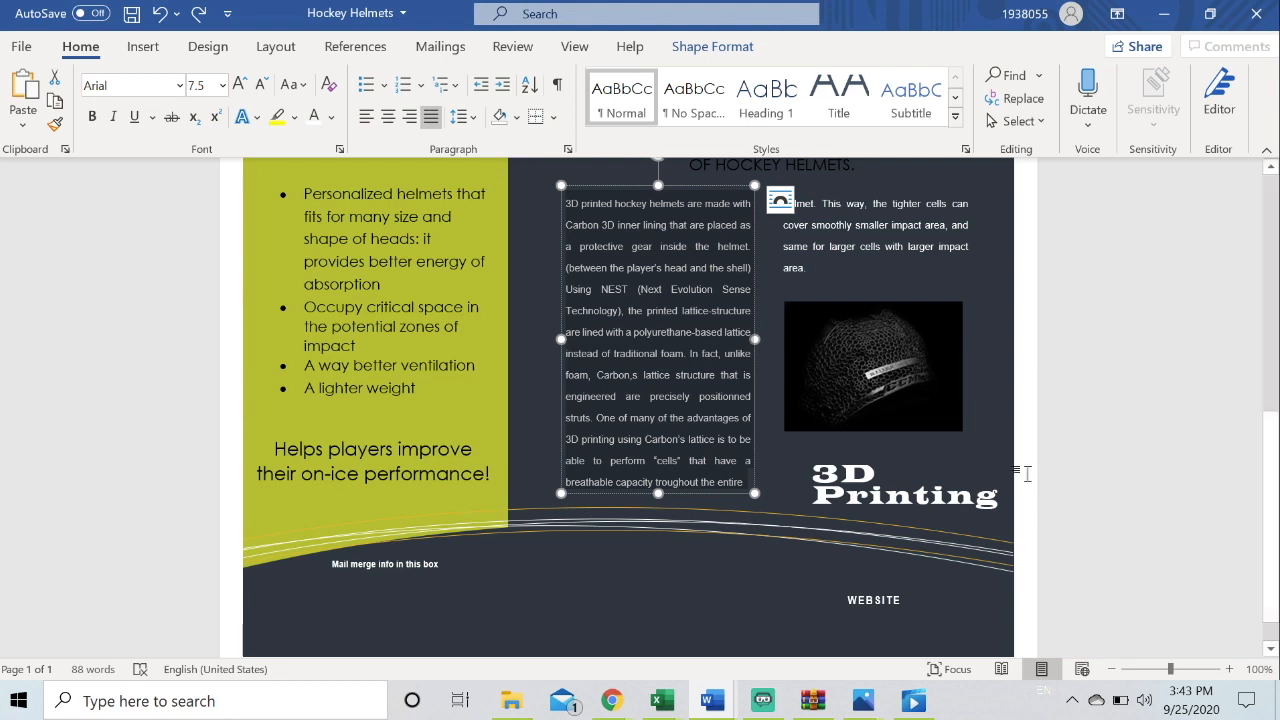
Draw a text box about 1.26 by 2.4 inches over the helmet photo at the top of the page
left_click(1025, 442)
scroll(1025, 442, "up", 5)
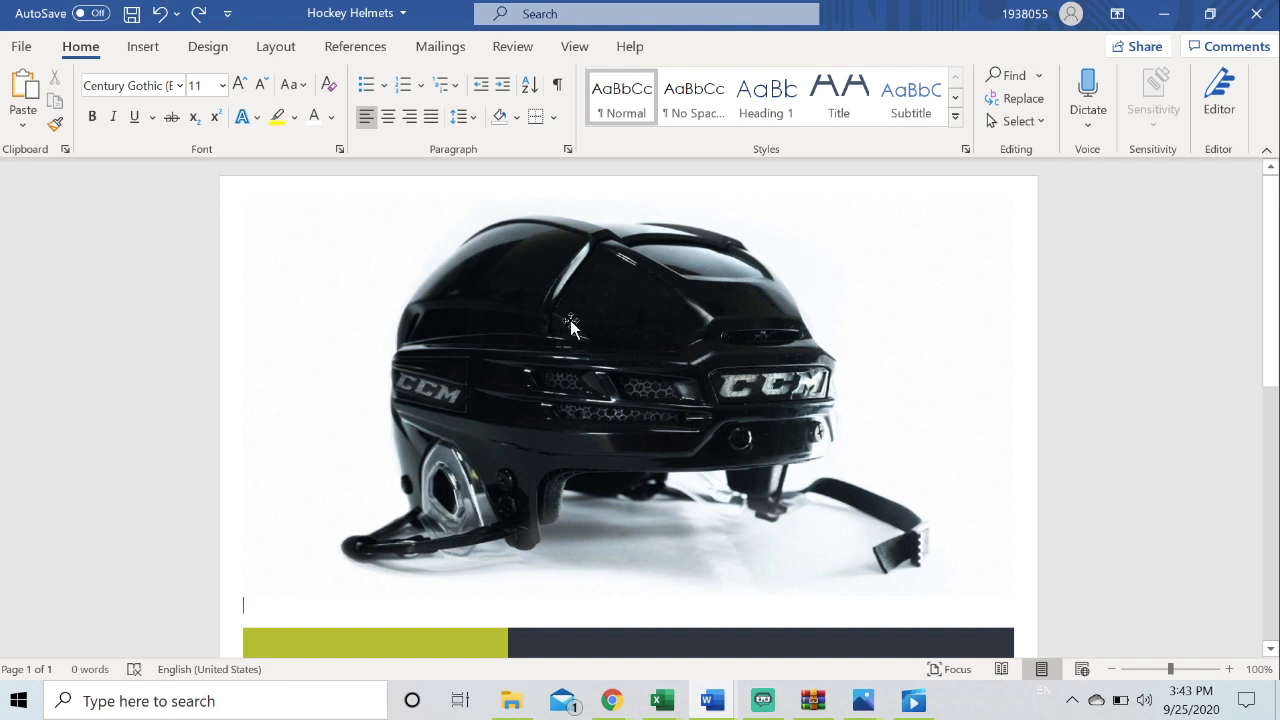
left_click(135, 50)
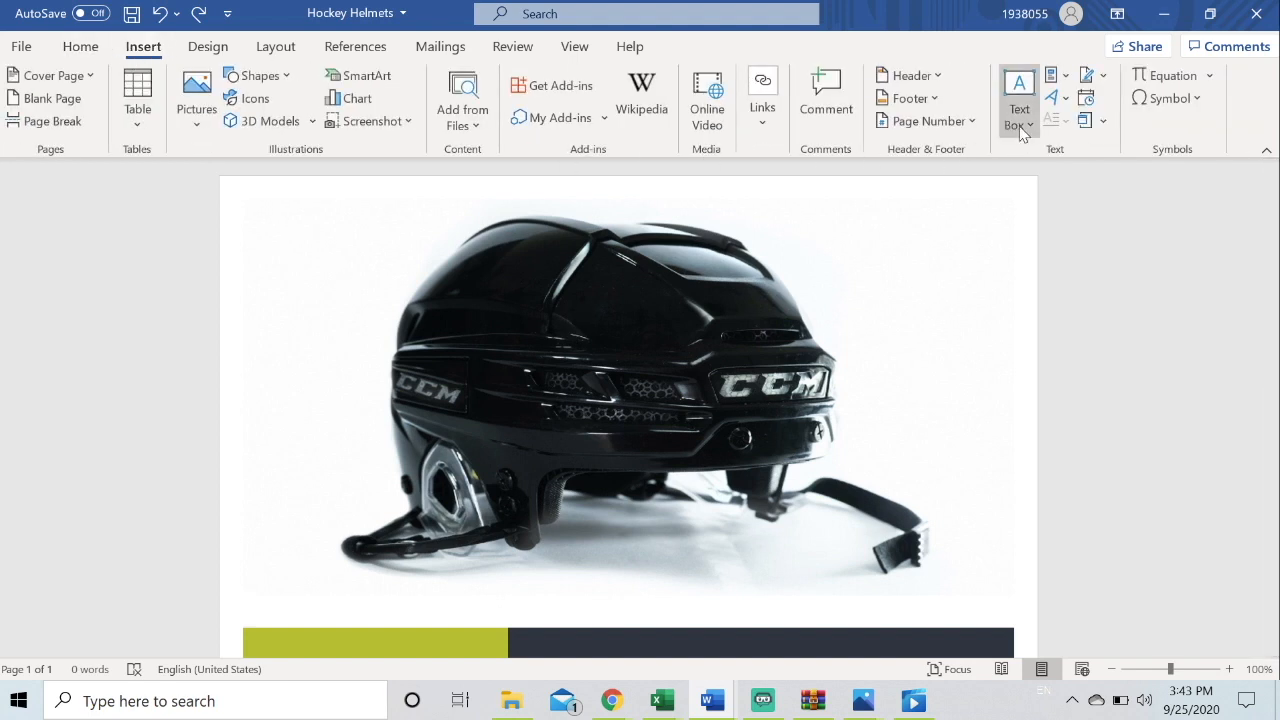
left_click(1027, 126)
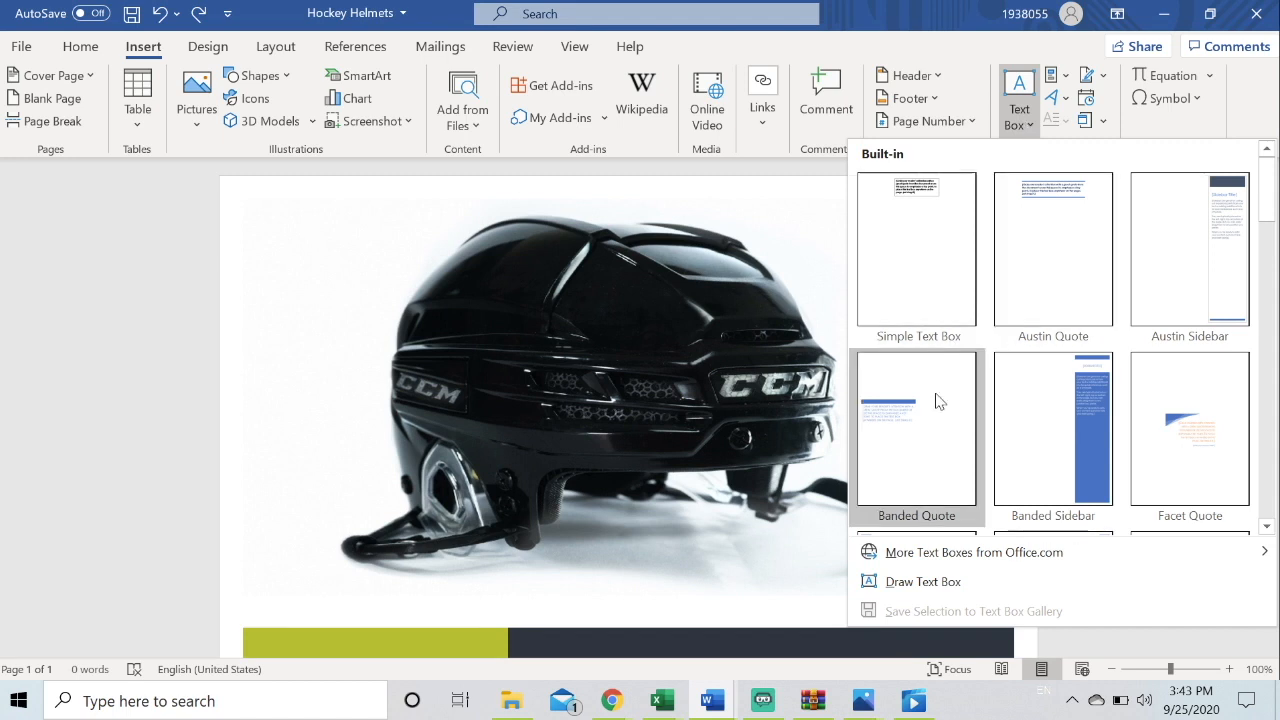
left_click(923, 581)
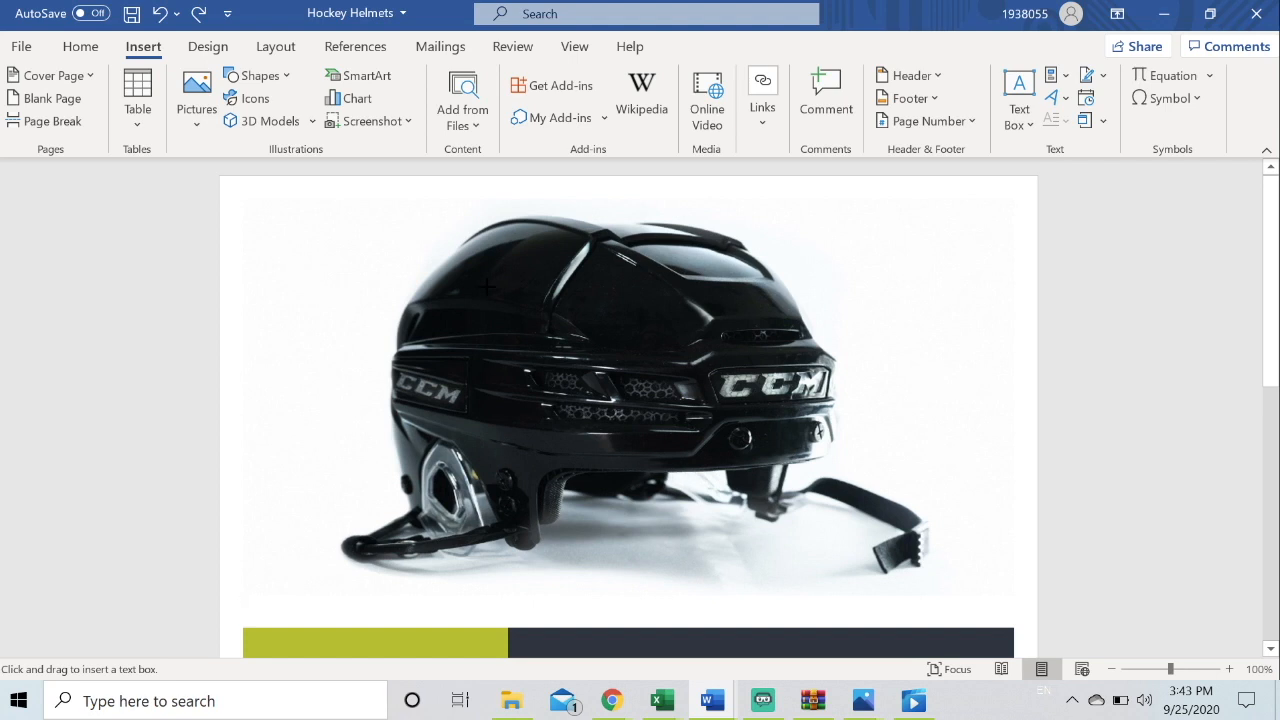
key("Escape")
left_click_drag(486, 286, 718, 408)
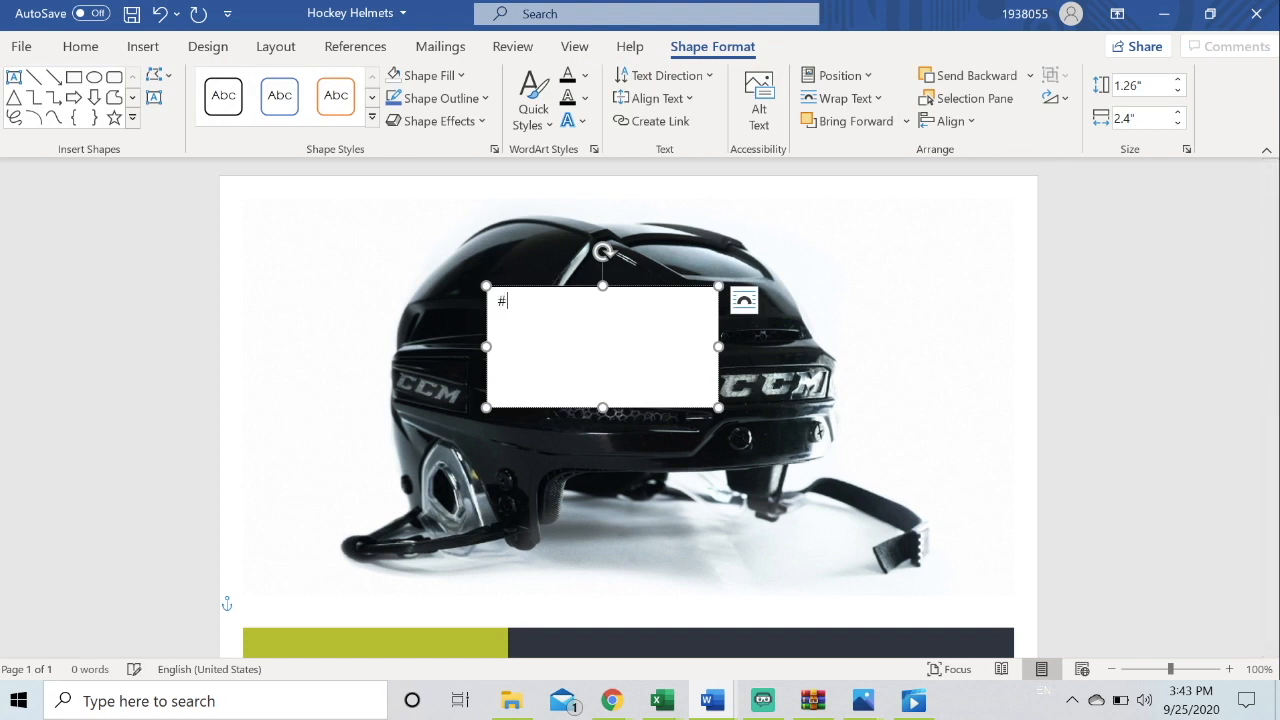
Enter "3D printing: Hockey Helmets" in the new text box
type("3D printe")
key("BackSpace")
type("ing")
key("BackSpace")
type(": Hocey Helmets")
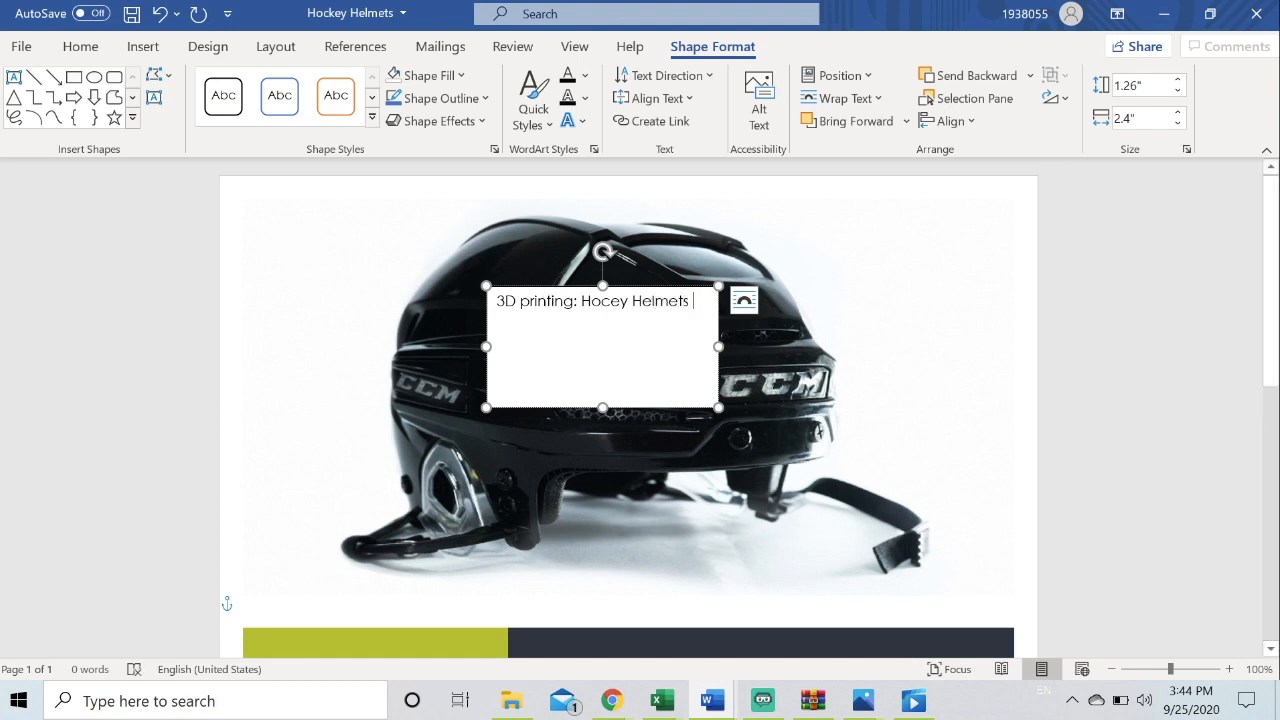
type("k")
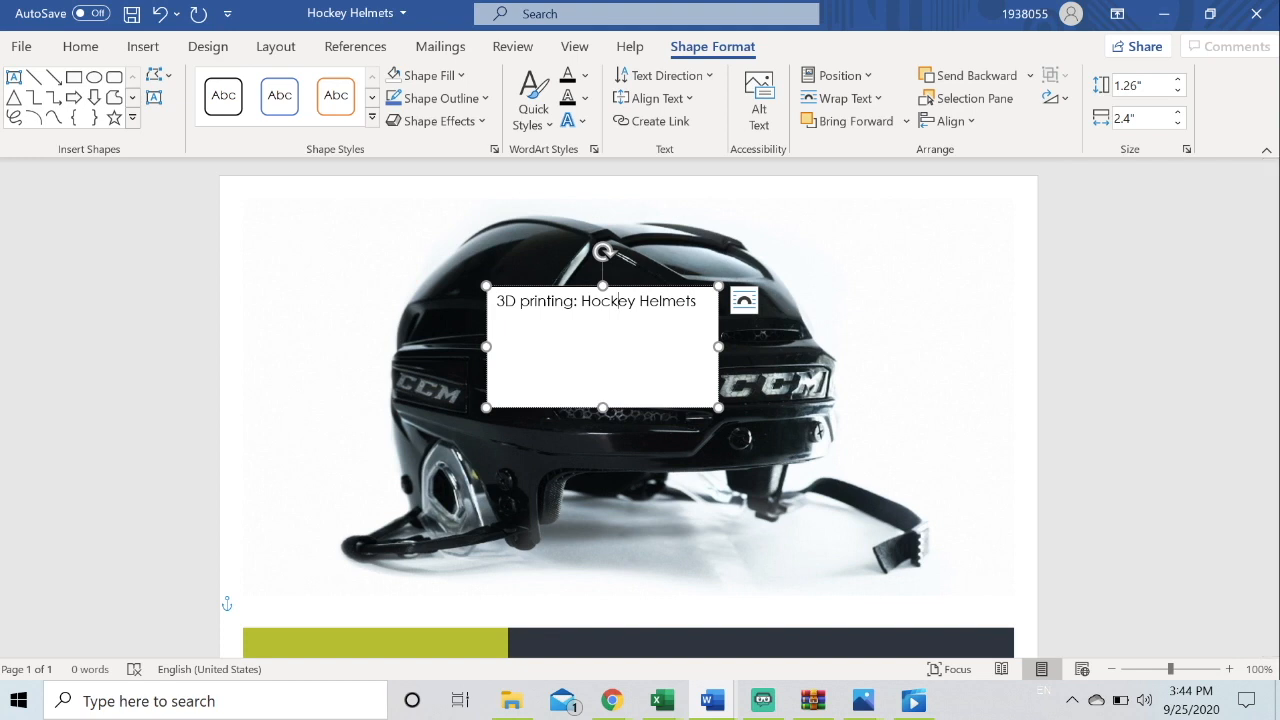
Remove the text box's fill and set its text colour to white
left_click(456, 85)
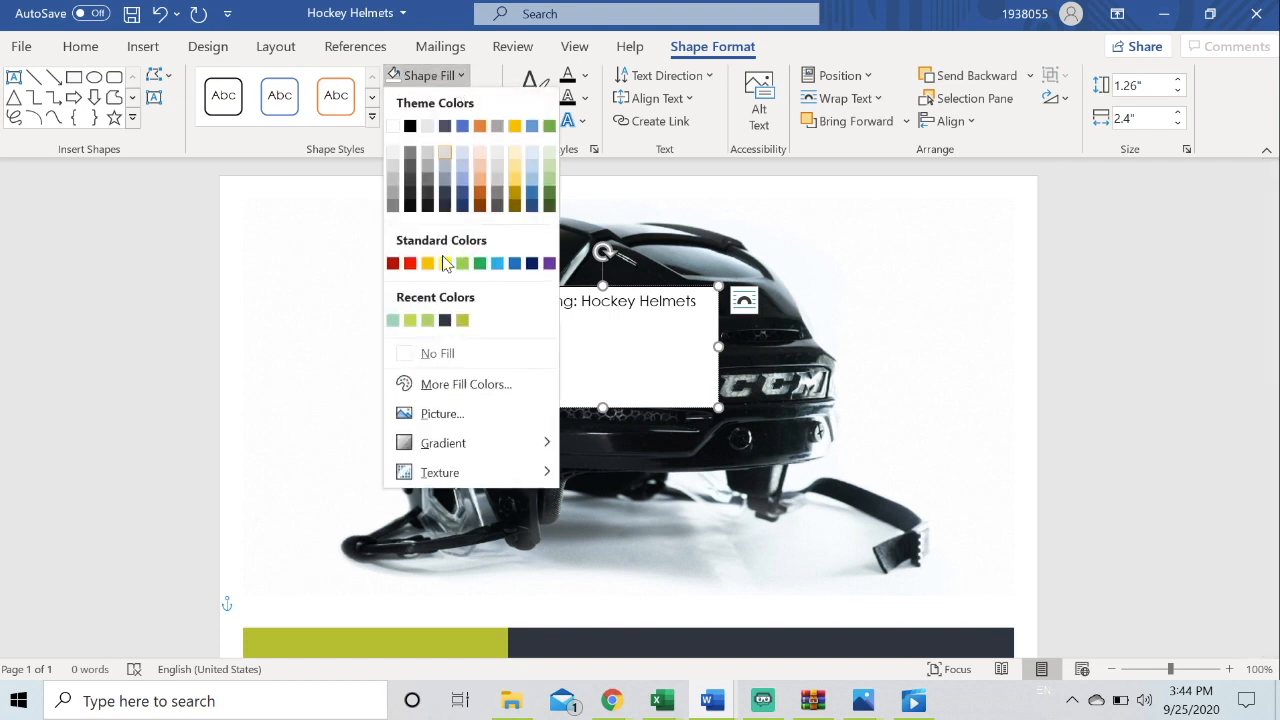
left_click(440, 354)
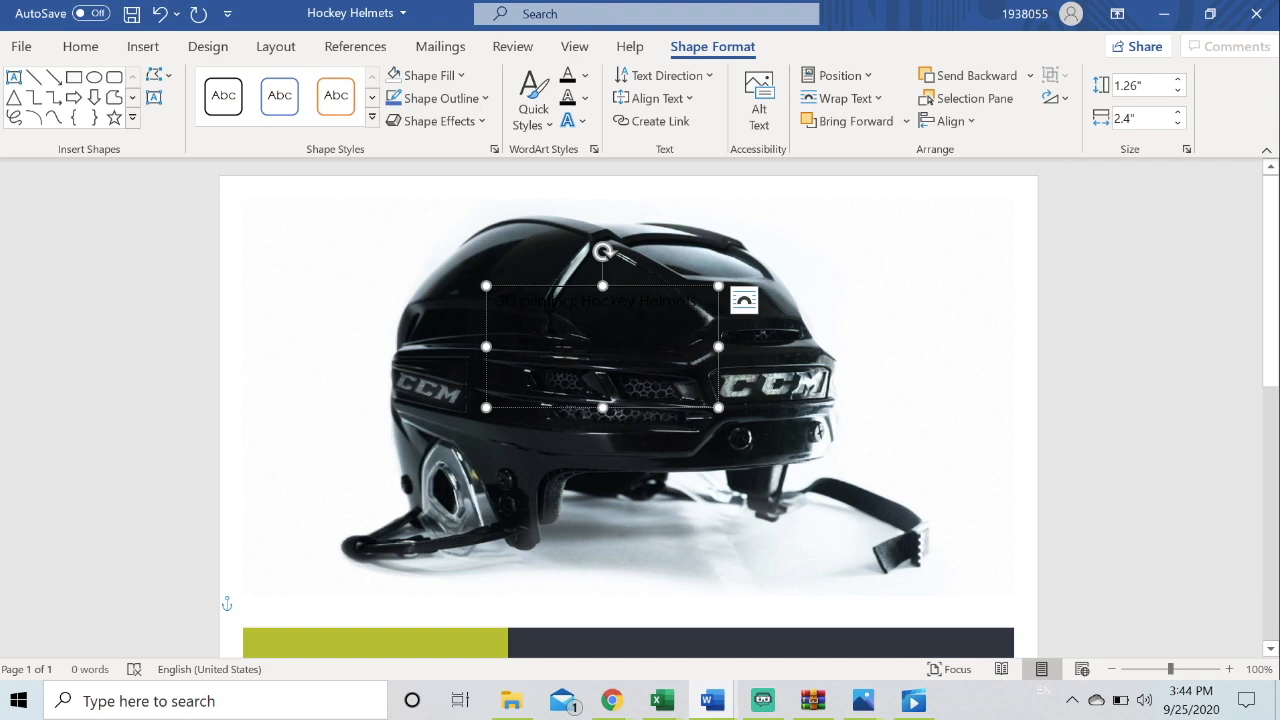
left_click(487, 313)
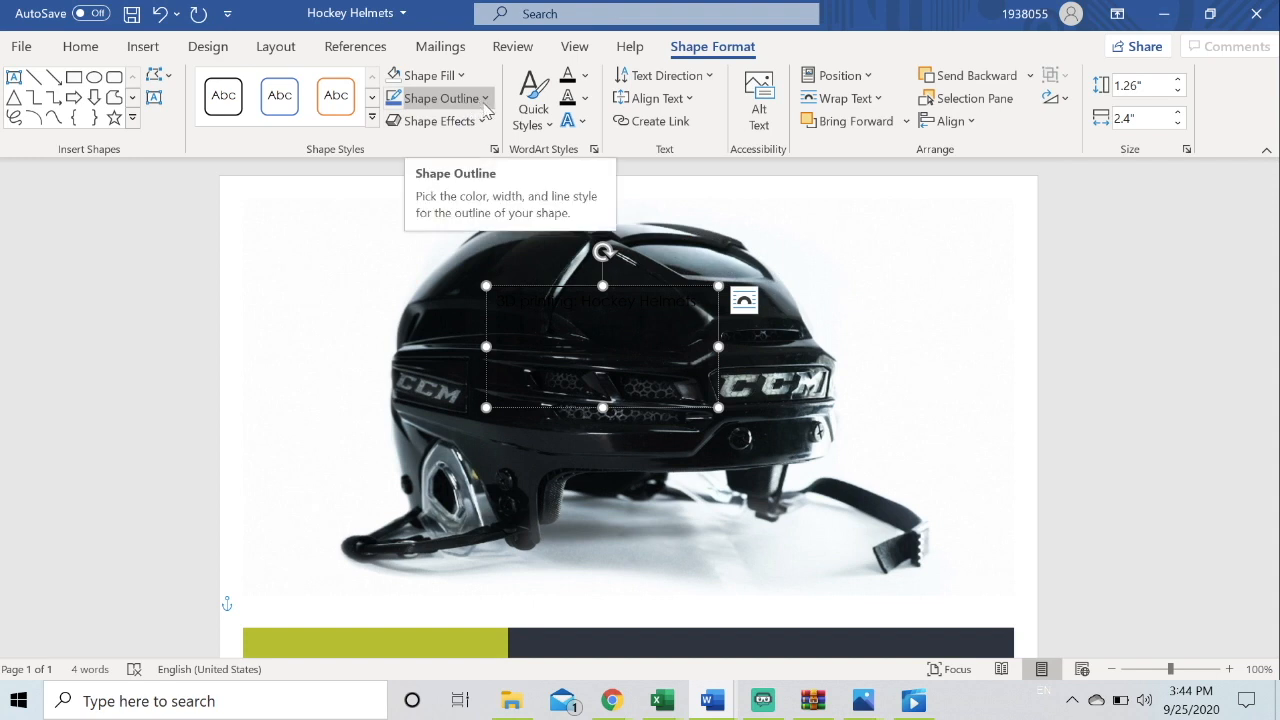
left_click(85, 48)
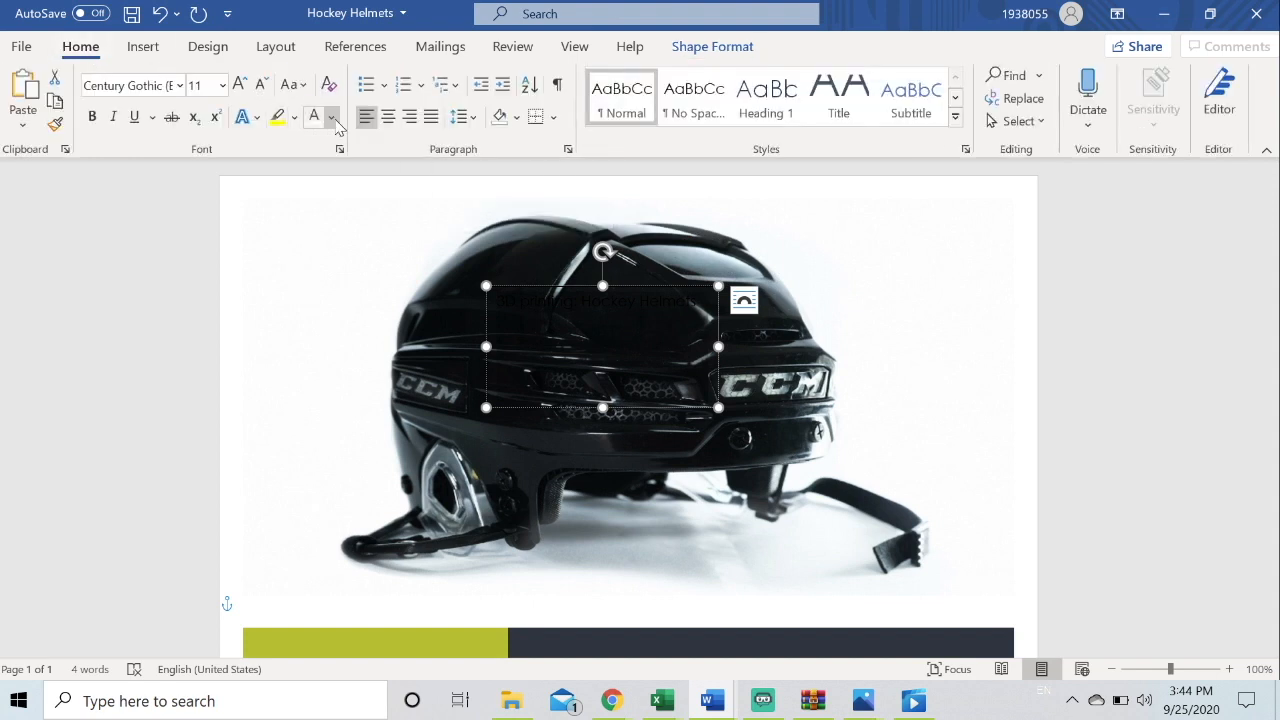
left_click(331, 117)
left_click(313, 199)
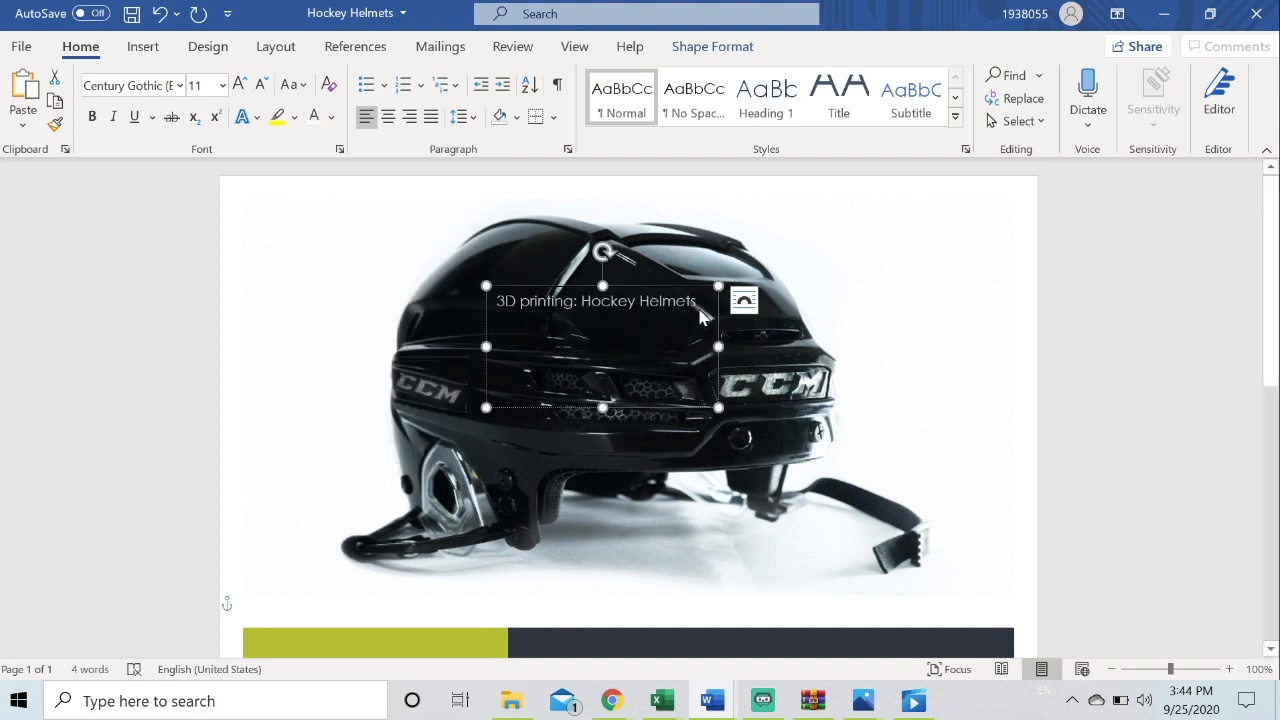
Select the text box's text and set its font to Century Gothic (Body)
left_click(701, 314)
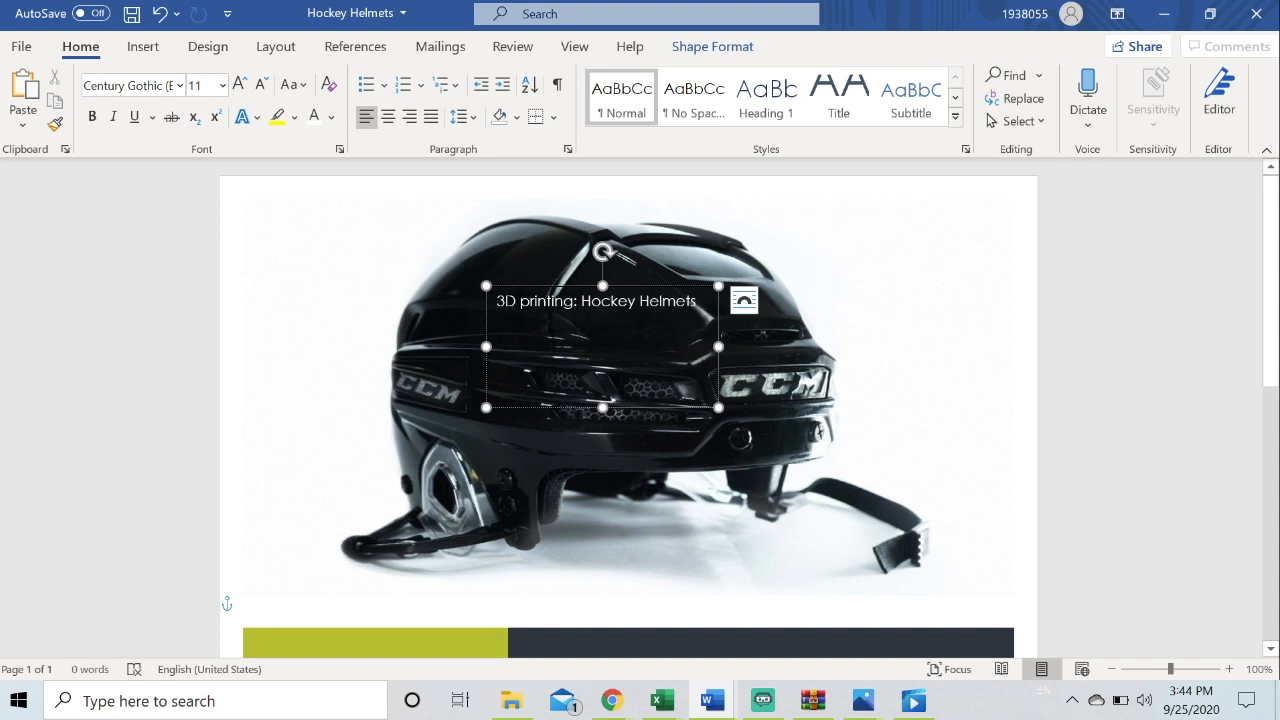
left_click_drag(701, 305, 497, 304)
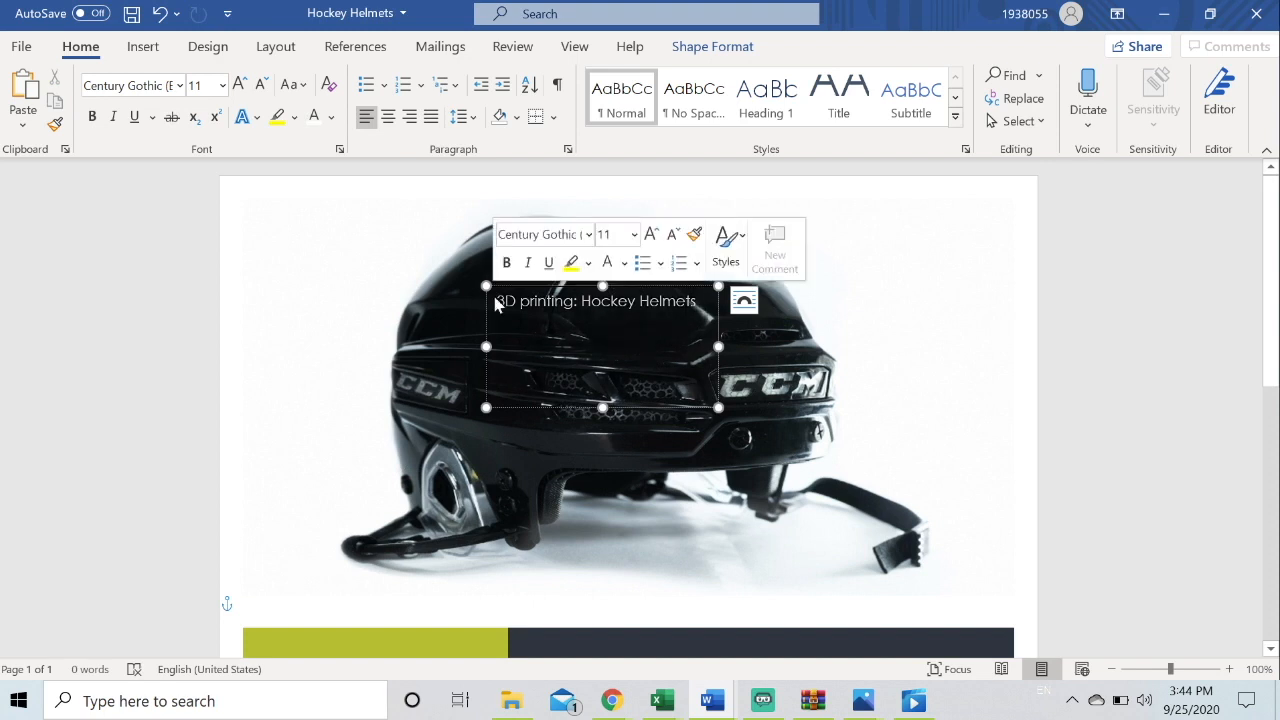
left_click(179, 85)
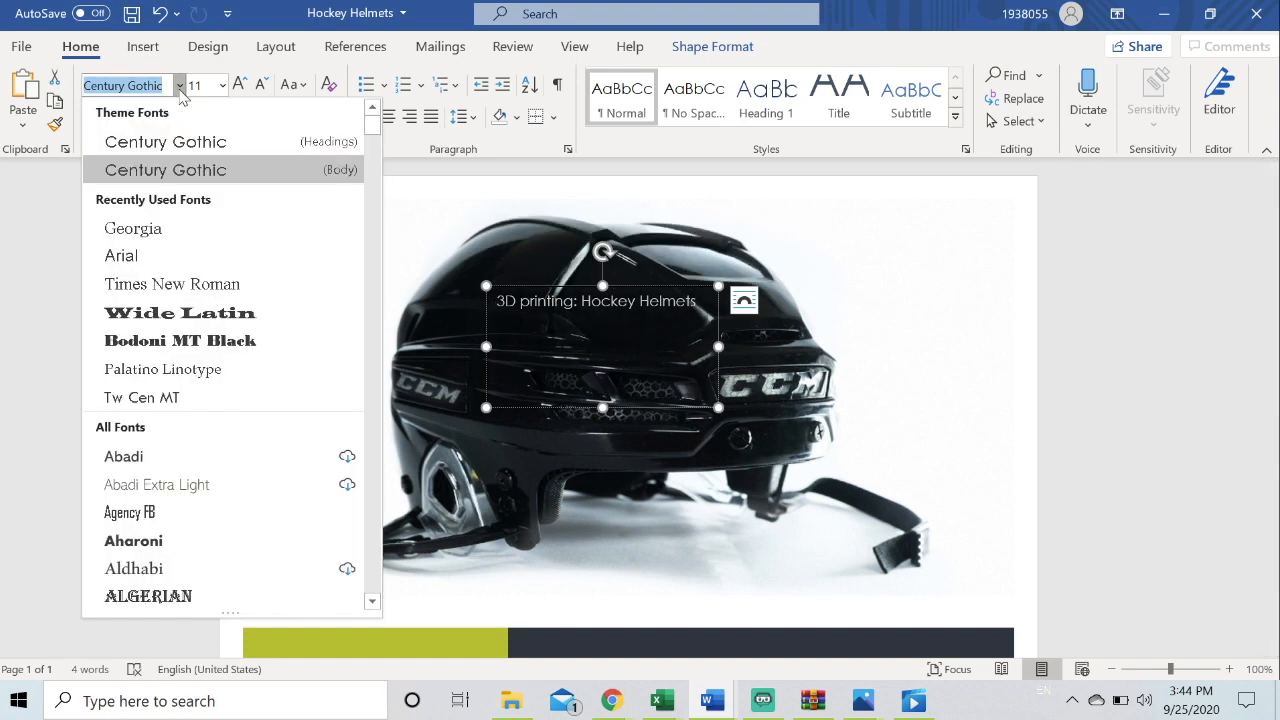
left_click(177, 169)
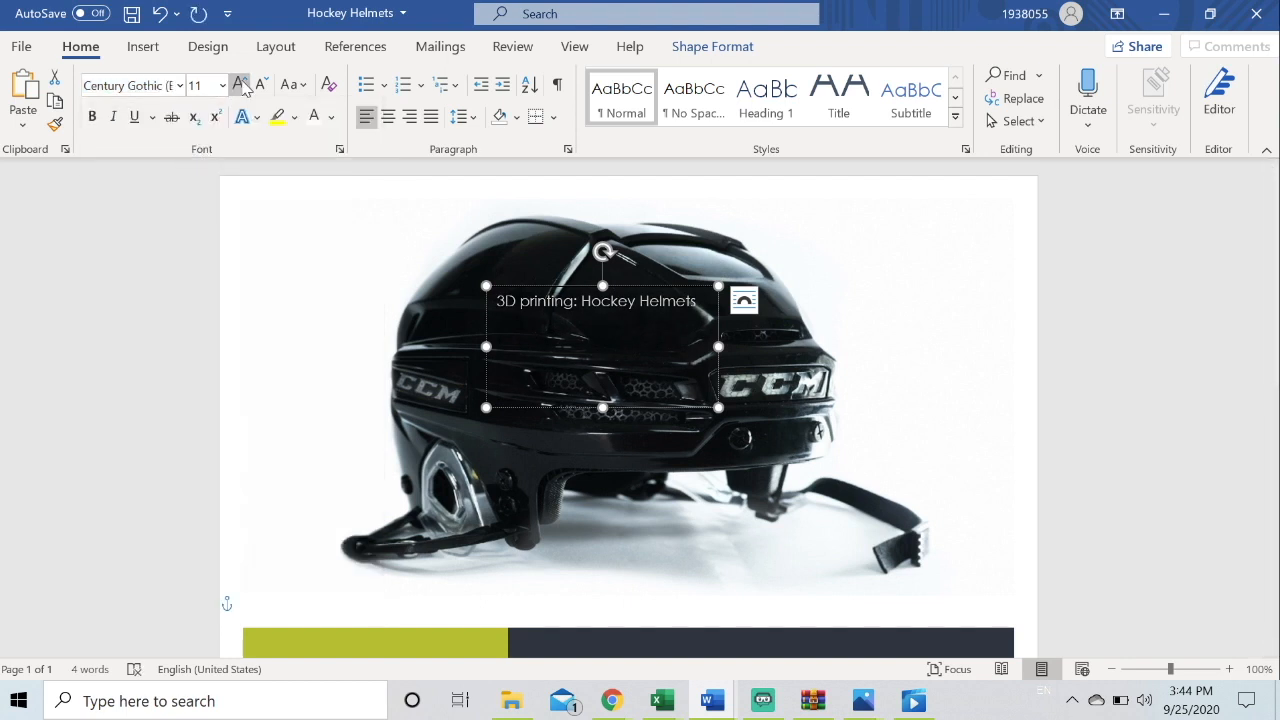
Increase the text box's font size step by step to 36 pt
left_click(239, 85)
left_click(239, 85)
left_click(239, 85)
left_click(239, 85)
left_click(239, 85)
left_click(239, 85)
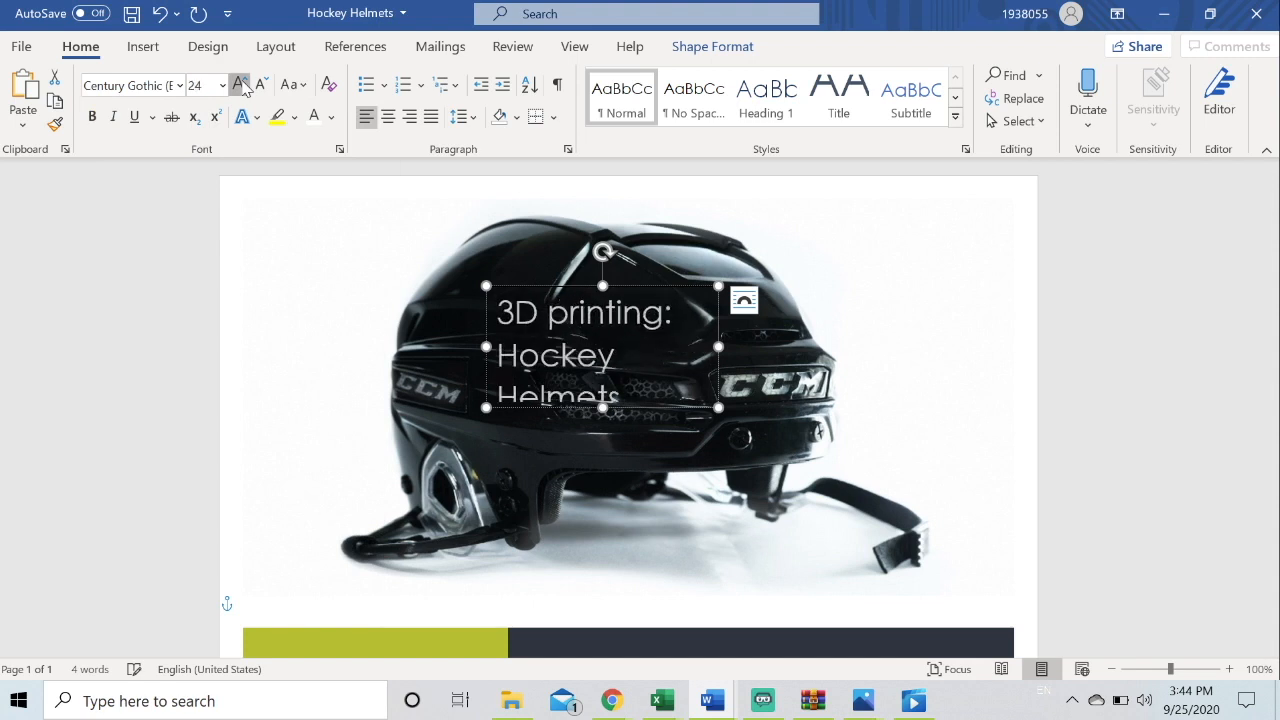
left_click(239, 85)
left_click(239, 85)
left_click(239, 85)
left_click(239, 85)
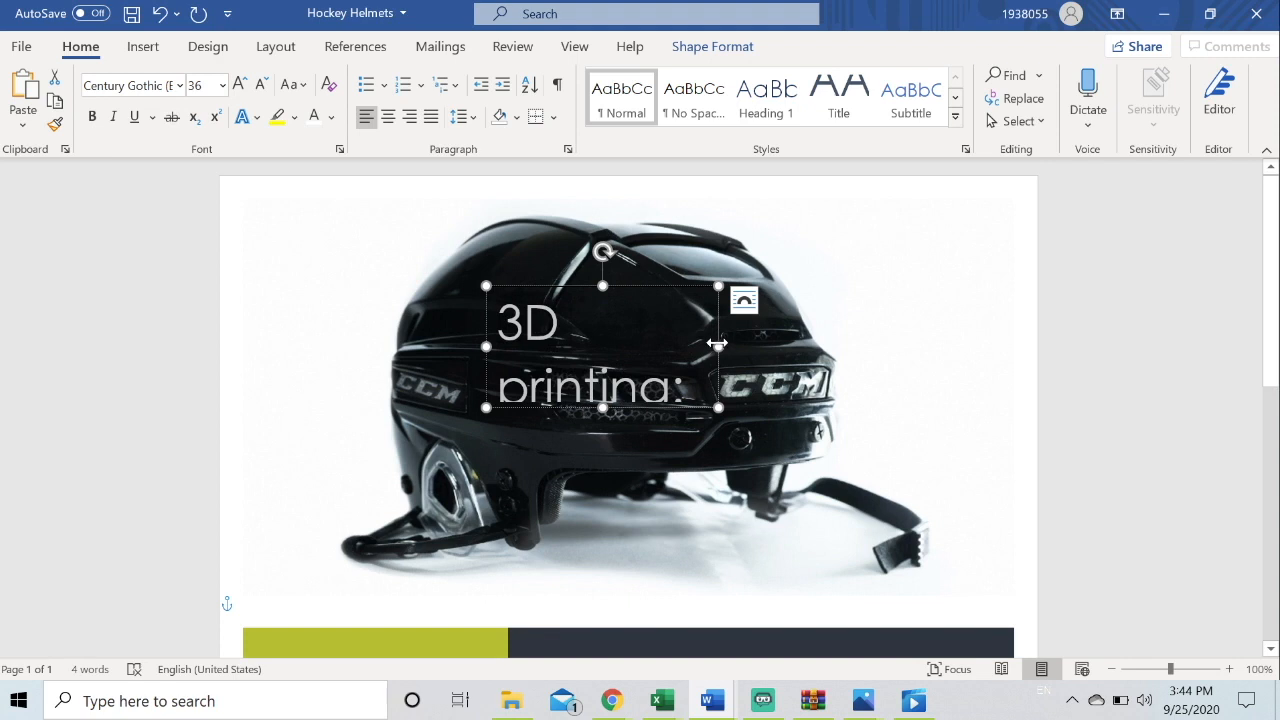
Enlarge the text box so the title fits on two lines, and centre the text
left_click_drag(718, 346, 806, 346)
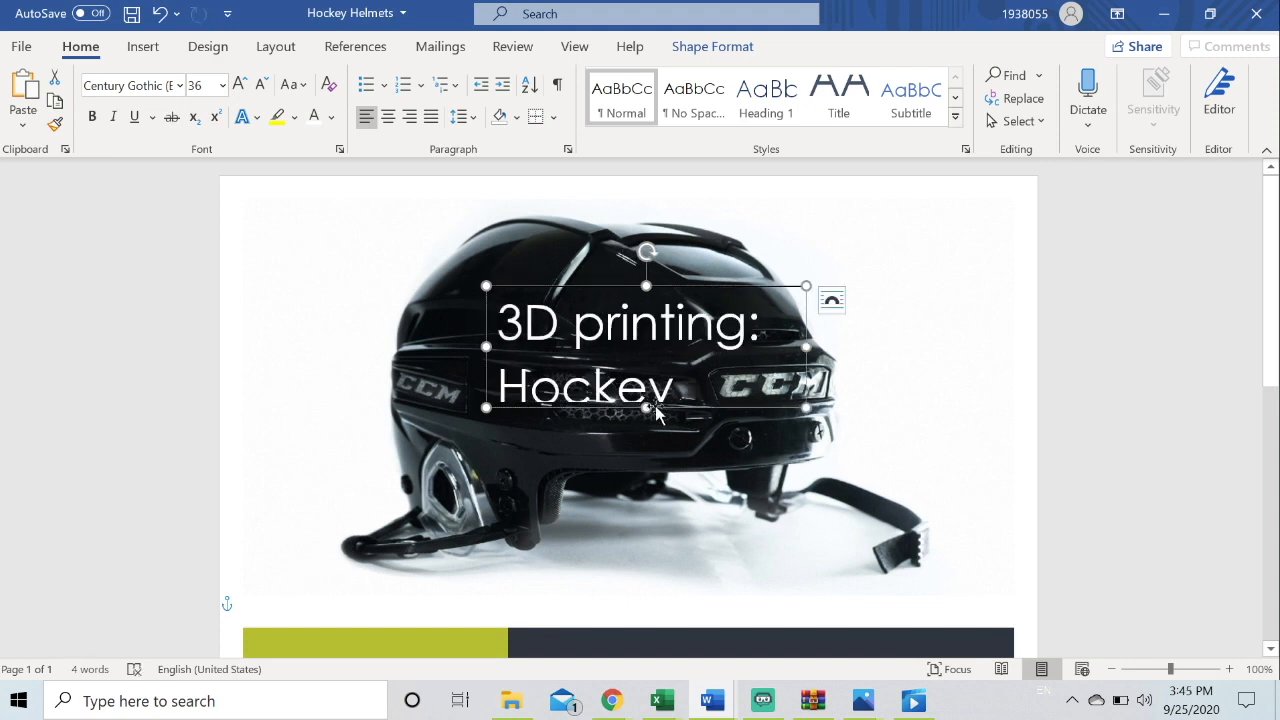
left_click_drag(646, 407, 646, 485)
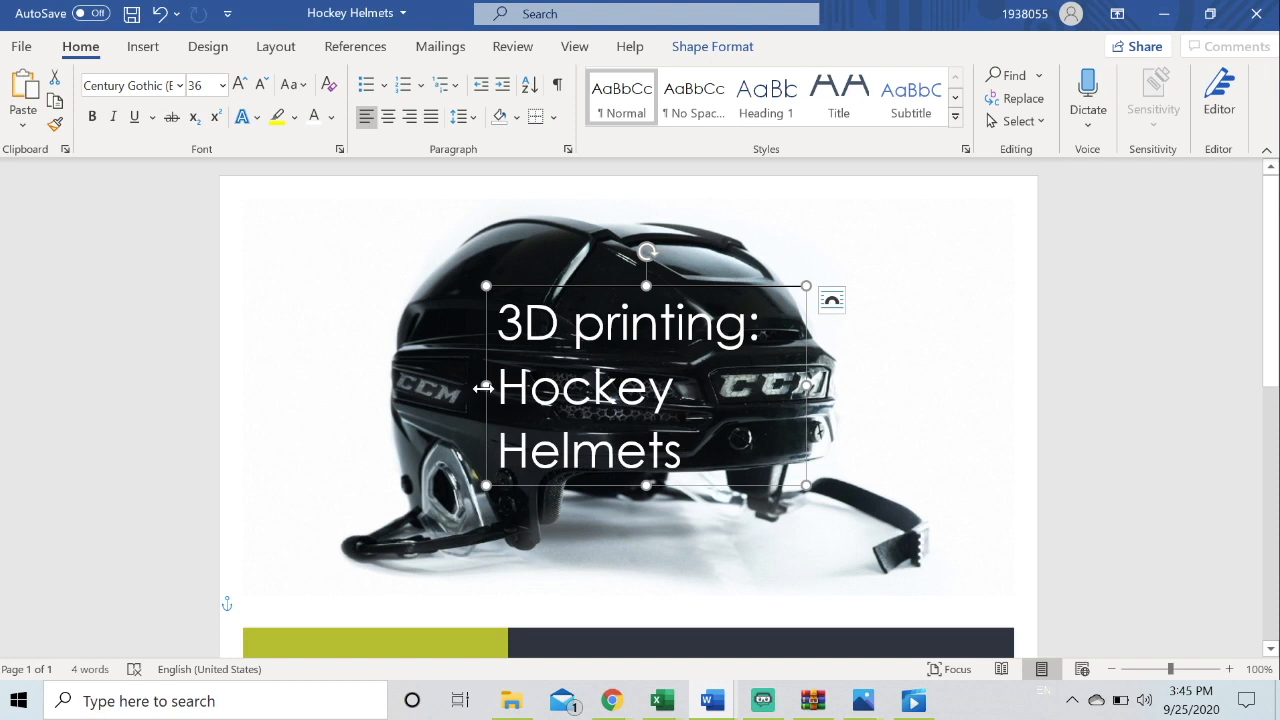
left_click_drag(486, 386, 412, 386)
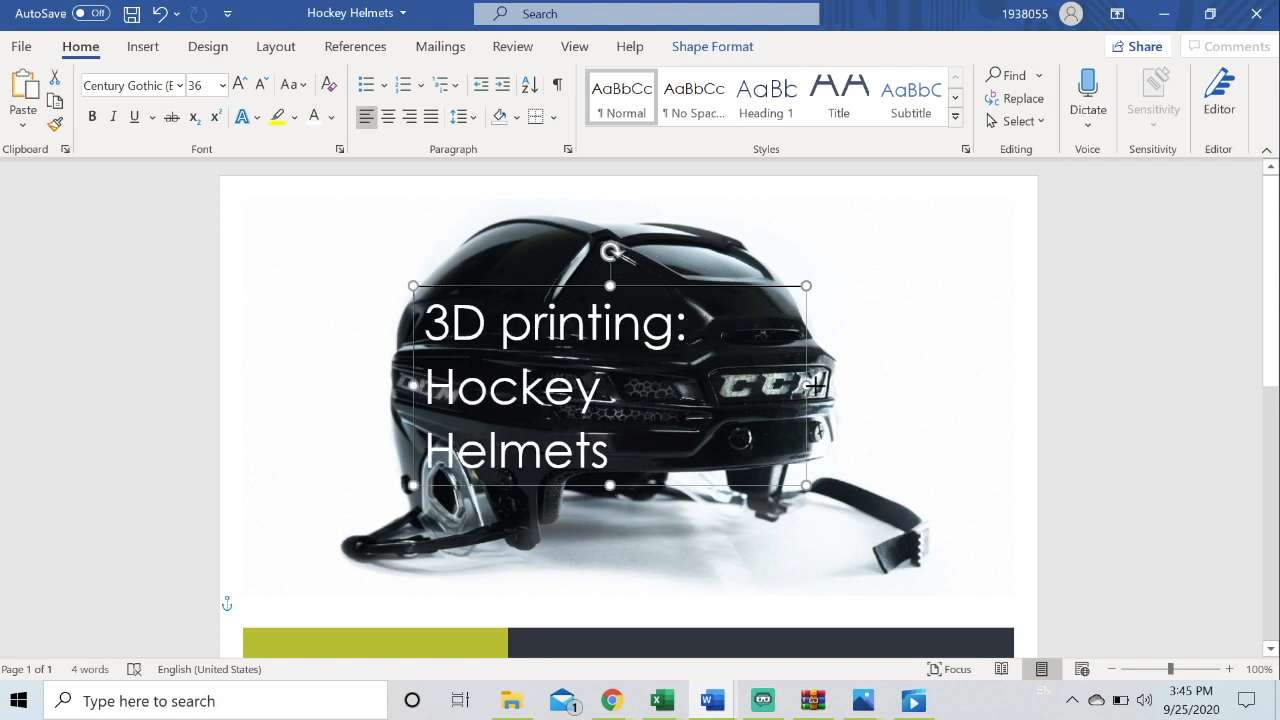
left_click_drag(803, 381, 416, 326)
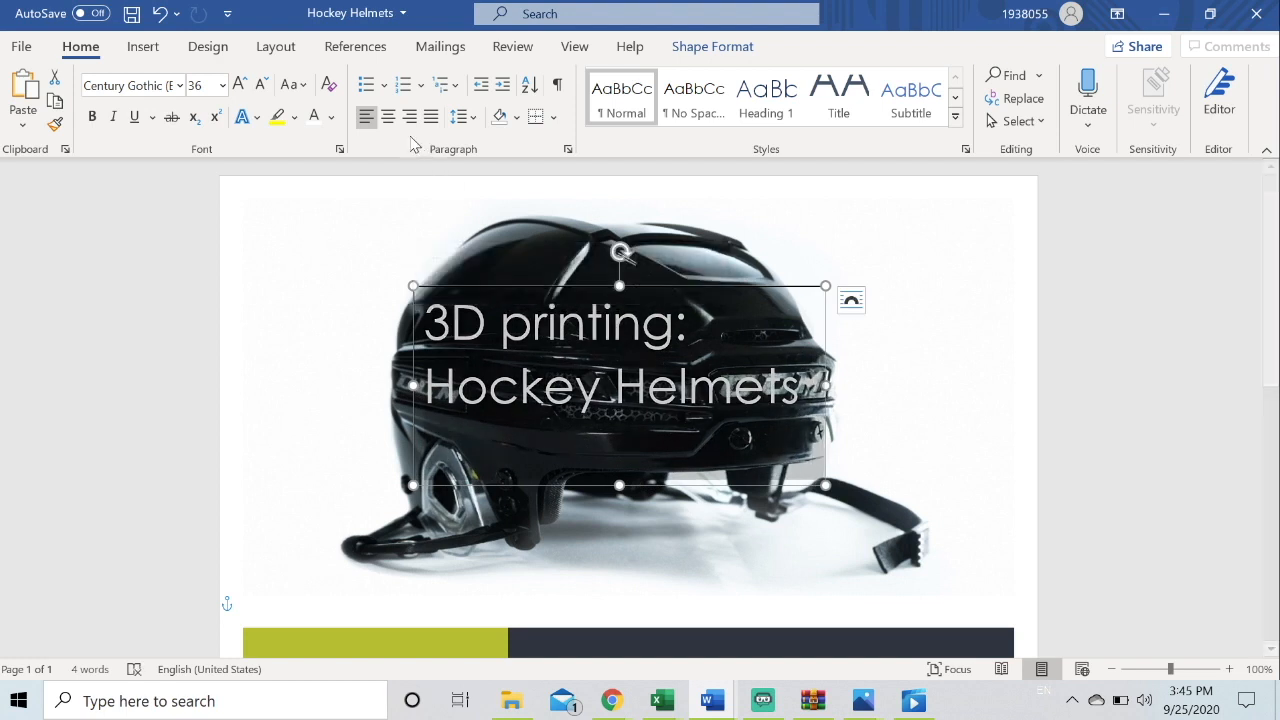
left_click(389, 118)
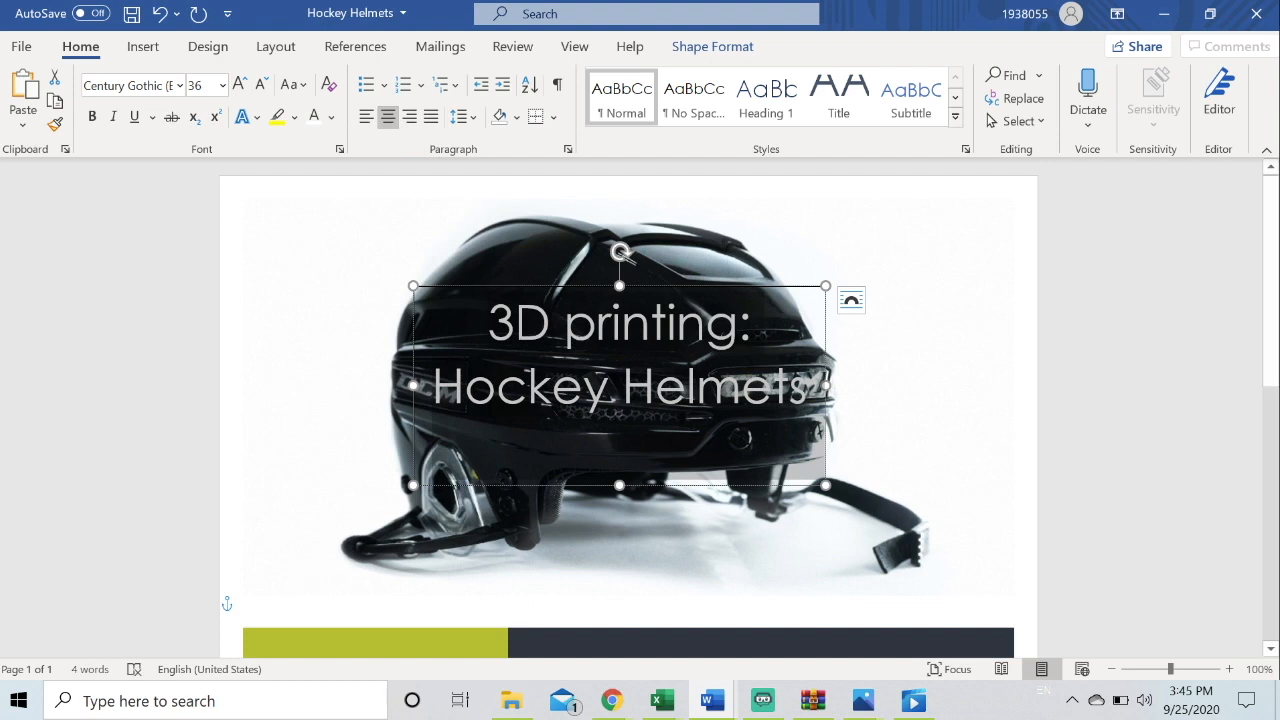
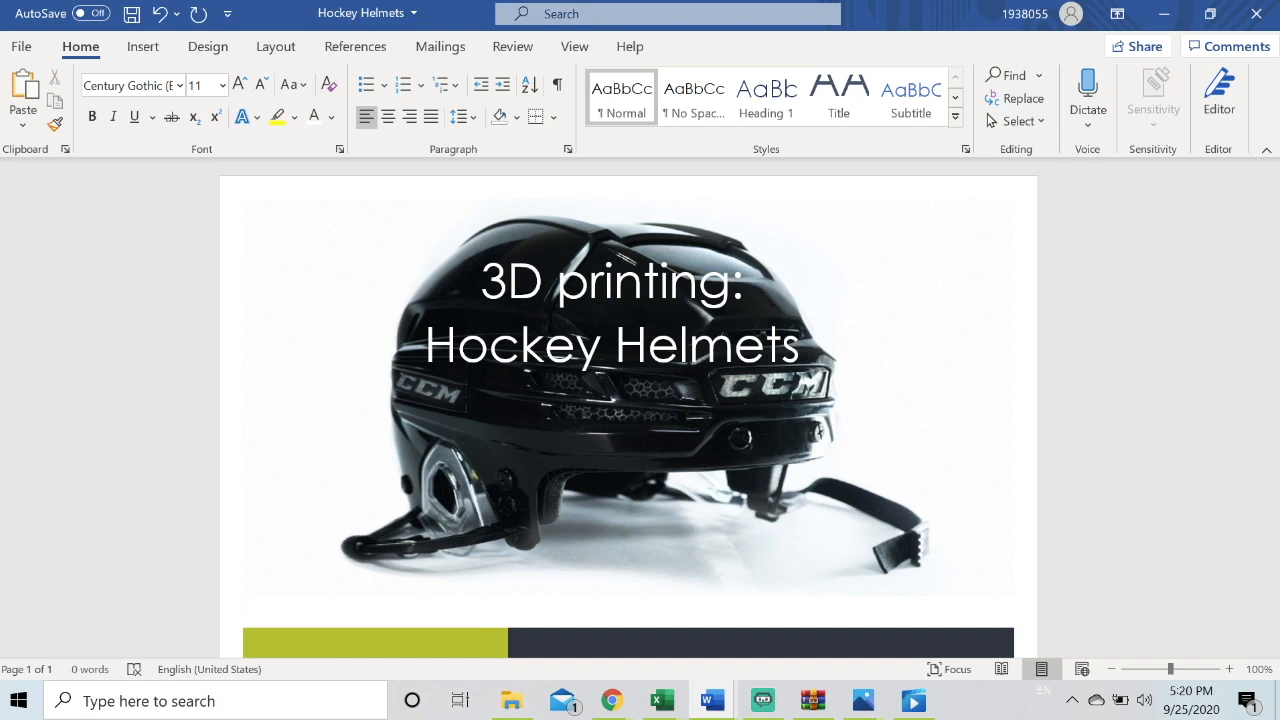
Start a Letters mail merge for the document
left_click(449, 58)
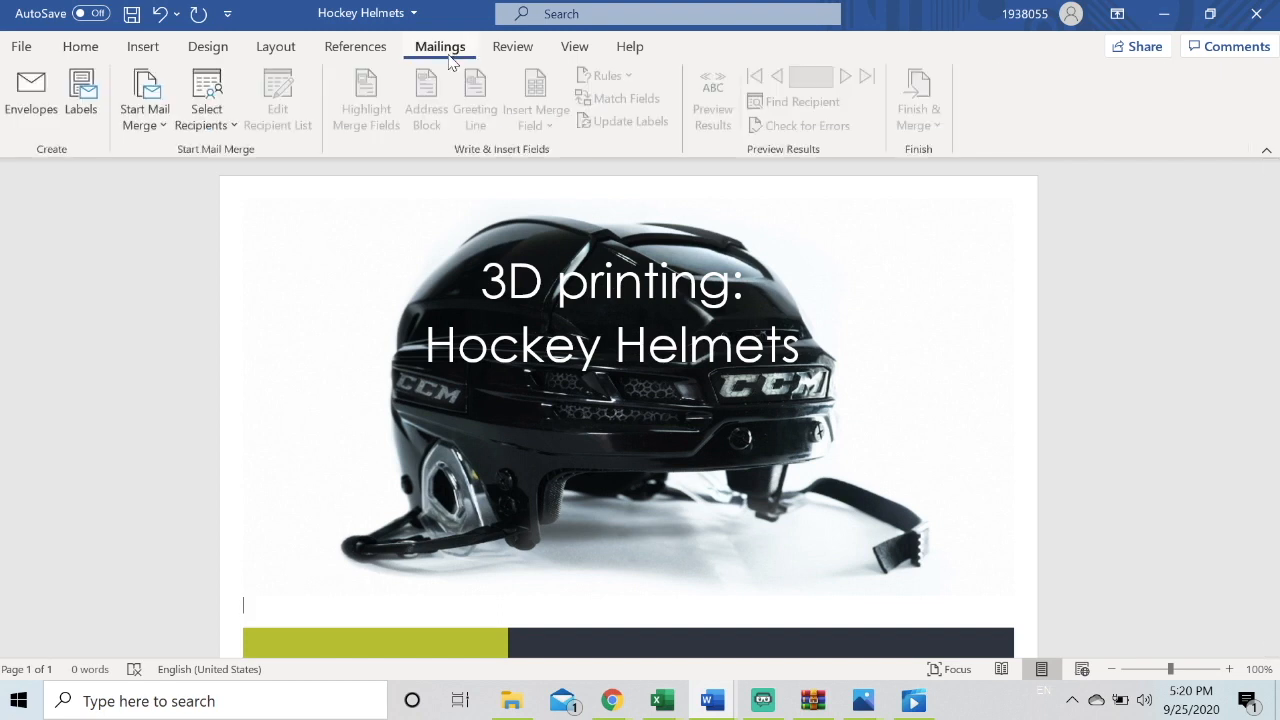
left_click(139, 120)
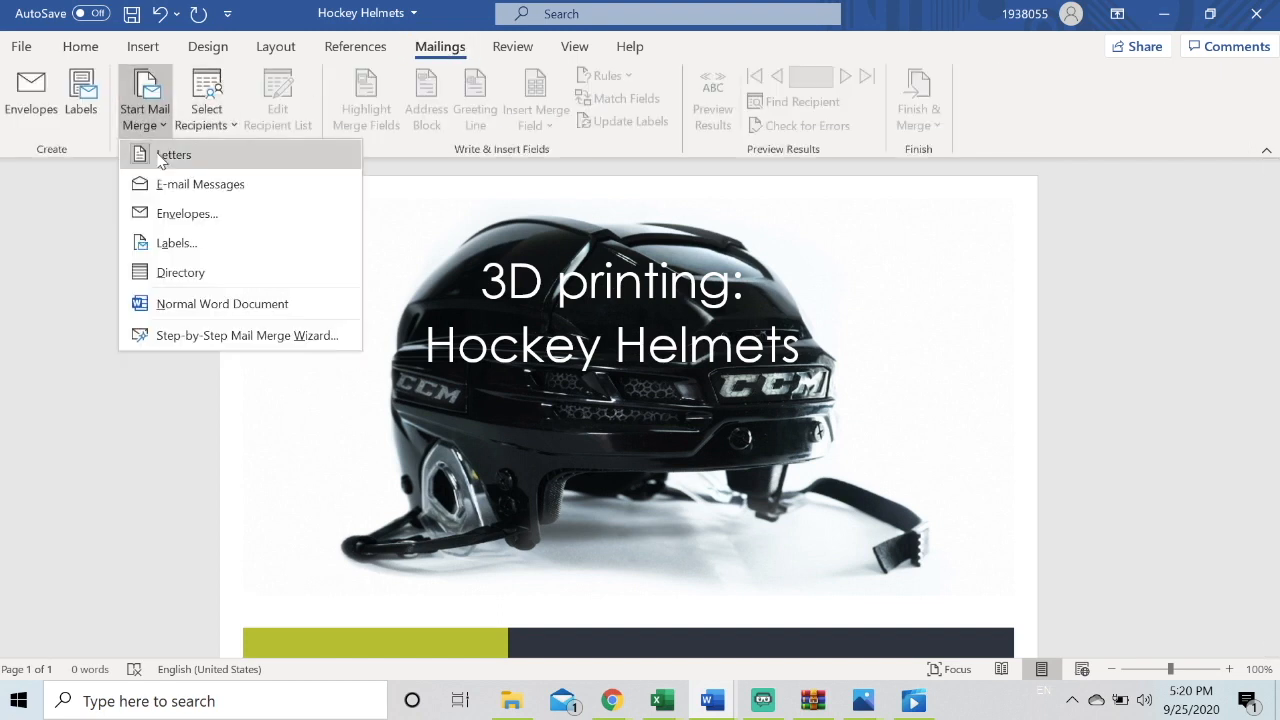
left_click(161, 156)
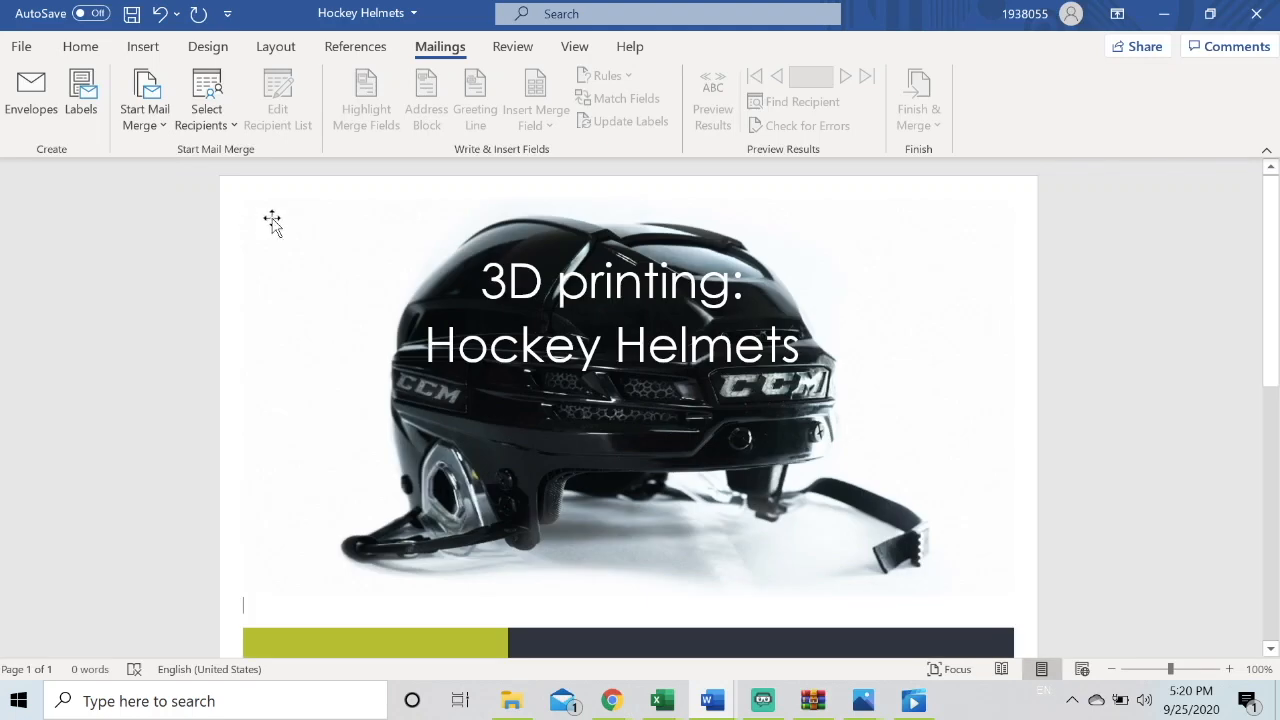
Use an existing recipient list from the School > Computers Today > Word Test folder, choosing the Sheet1$ table with column headers
left_click(220, 122)
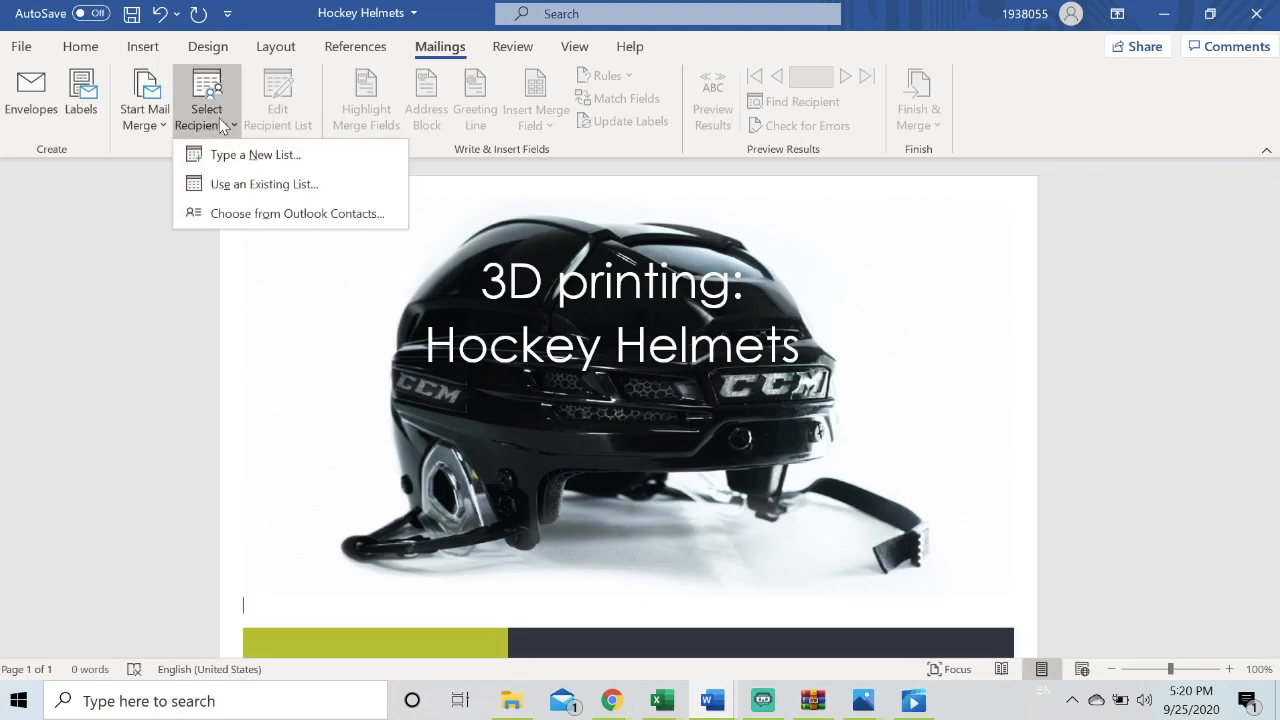
left_click(256, 185)
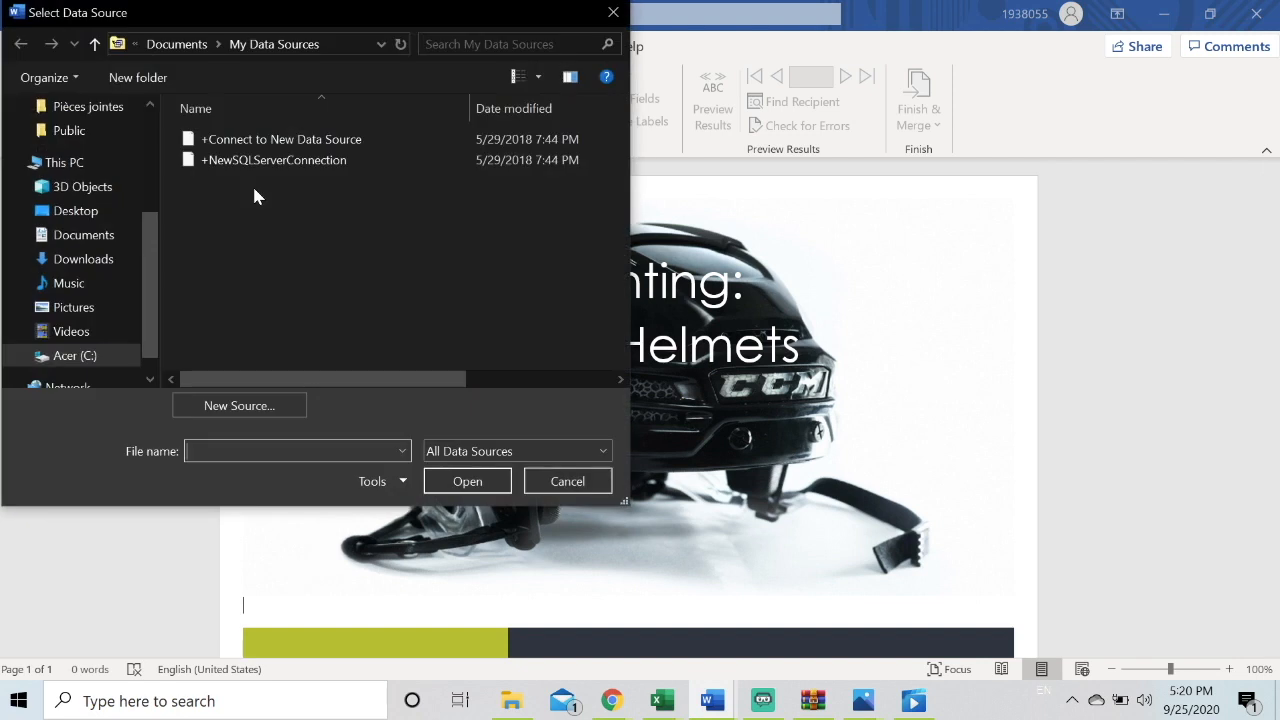
left_click(80, 212)
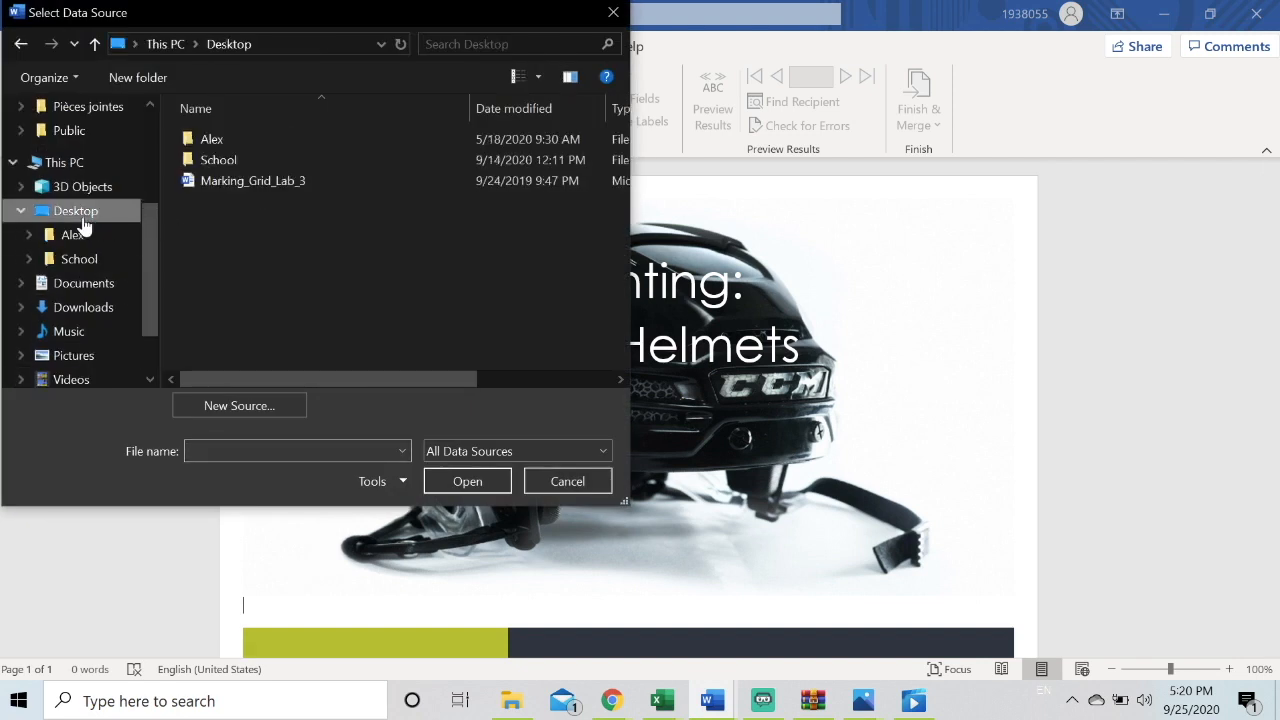
double_click(205, 160)
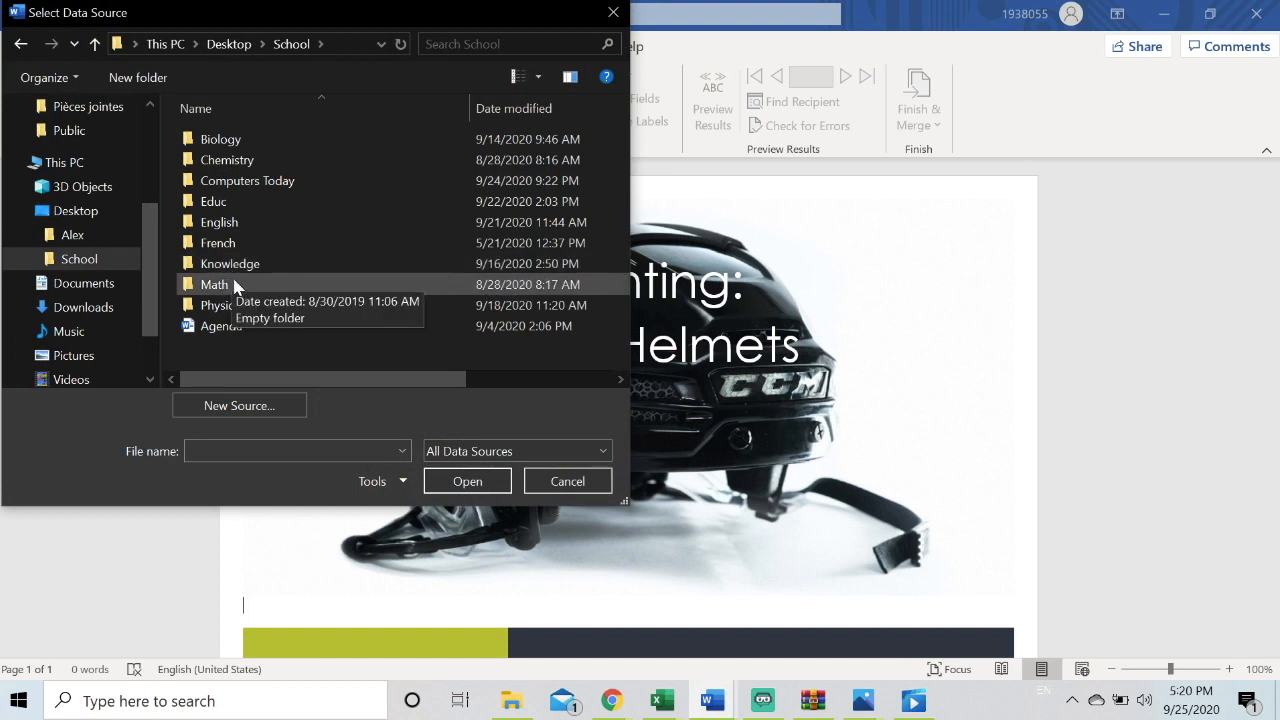
double_click(242, 179)
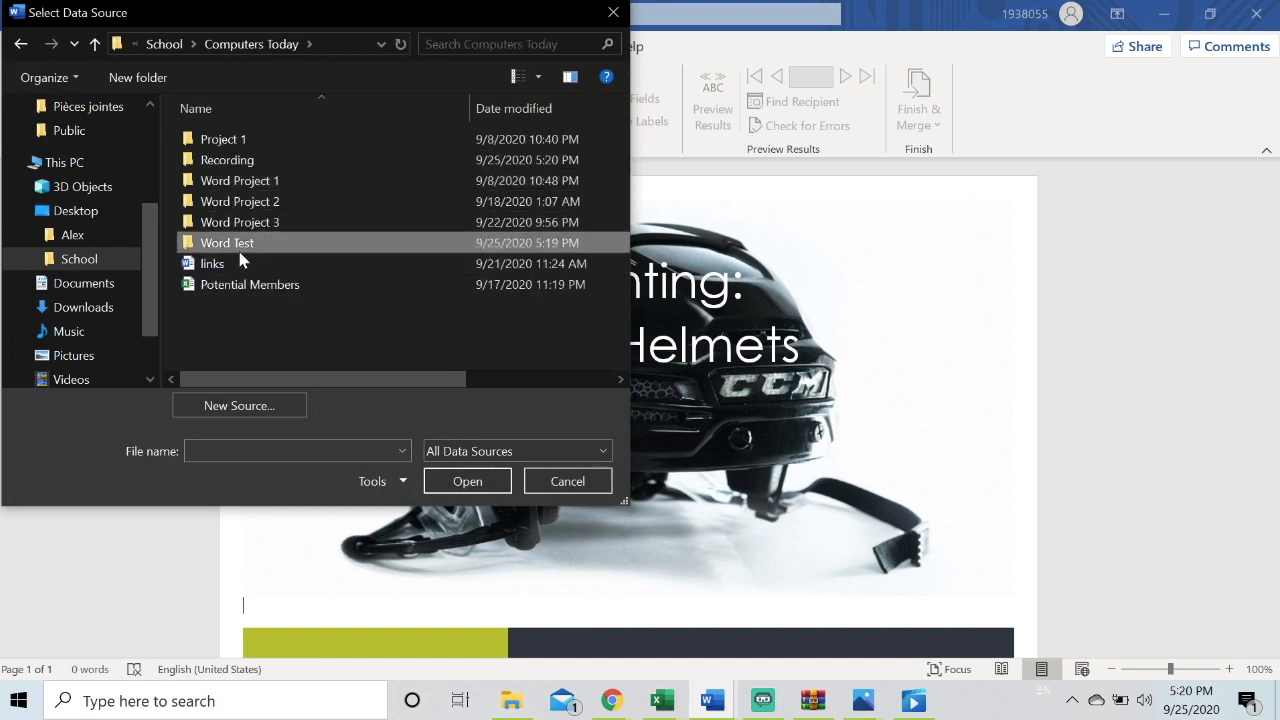
double_click(237, 244)
double_click(247, 161)
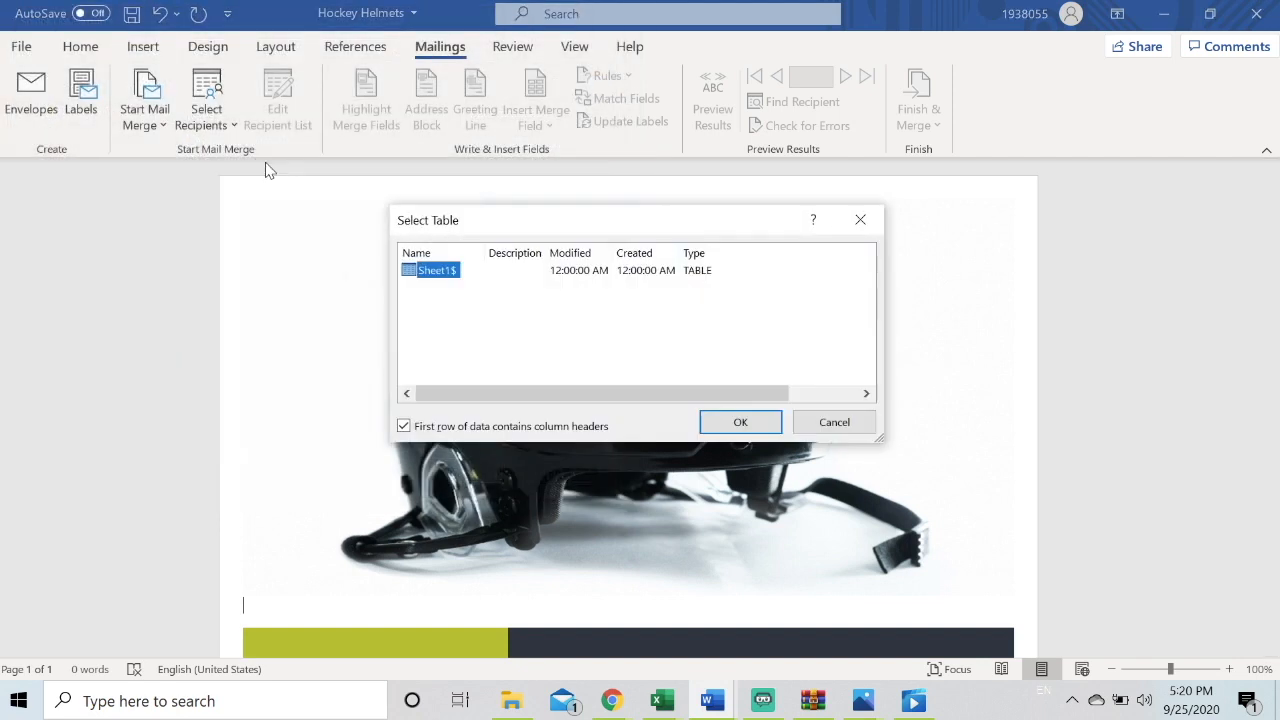
left_click(738, 425)
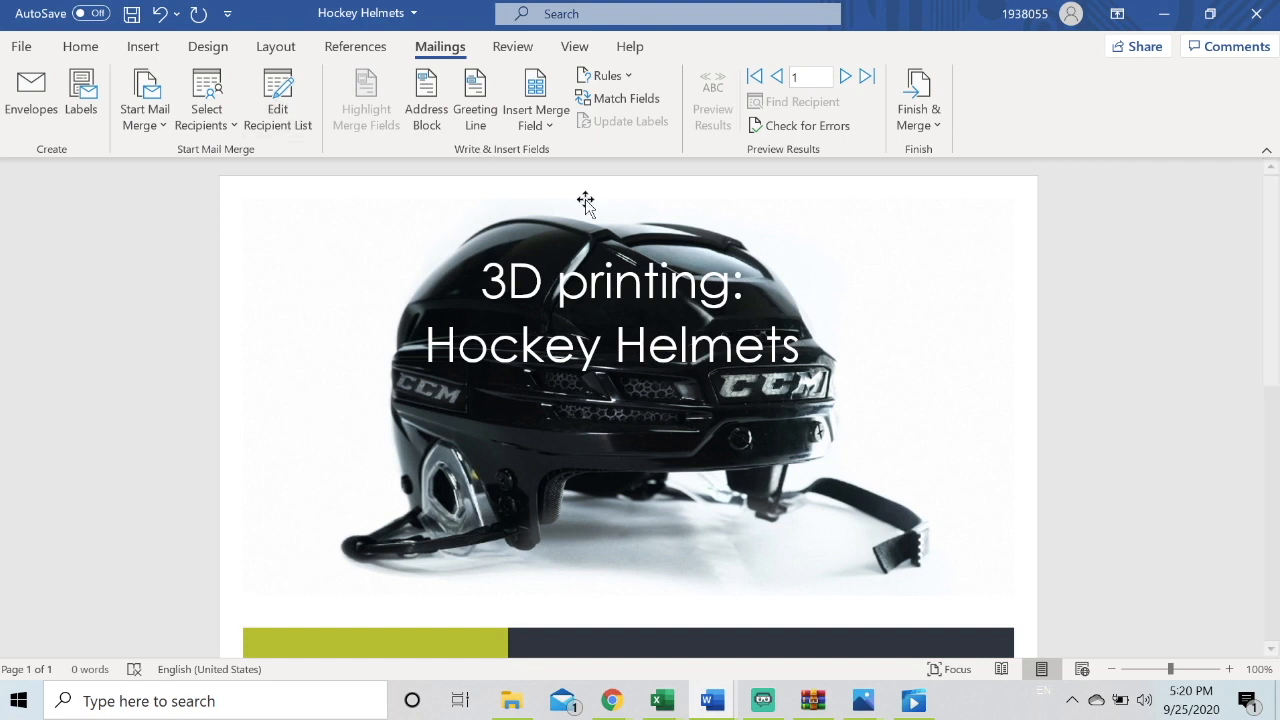
Delete the placeholder text "Mail merge info in this box" from the text box in the brochure's bottom band
scroll(593, 398, "down", 10)
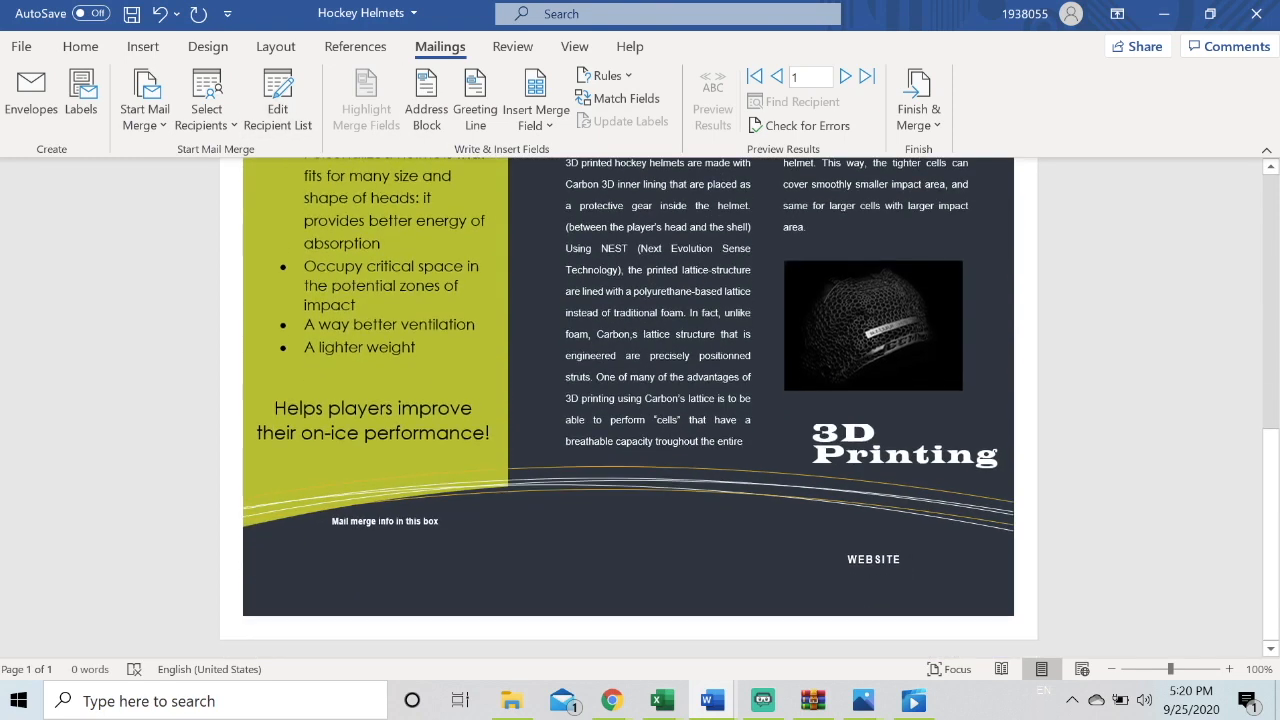
left_click(333, 532)
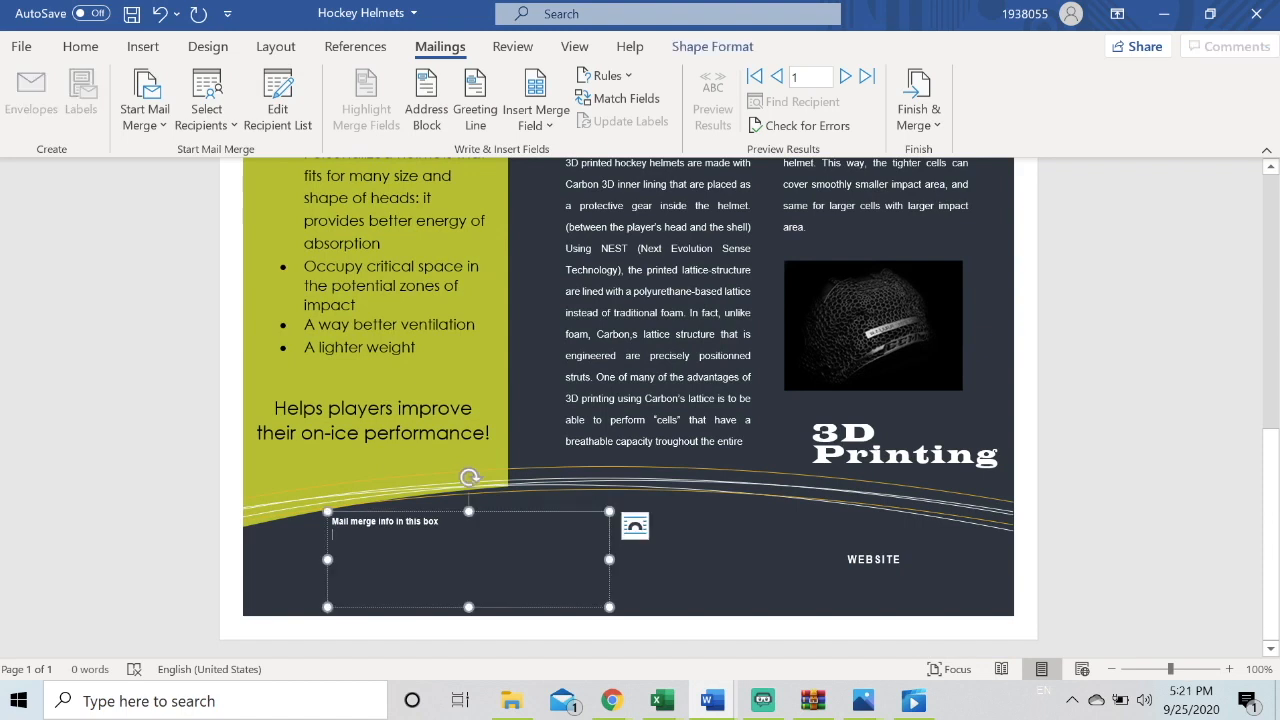
left_click_drag(333, 532, 336, 518)
key("BackSpace")
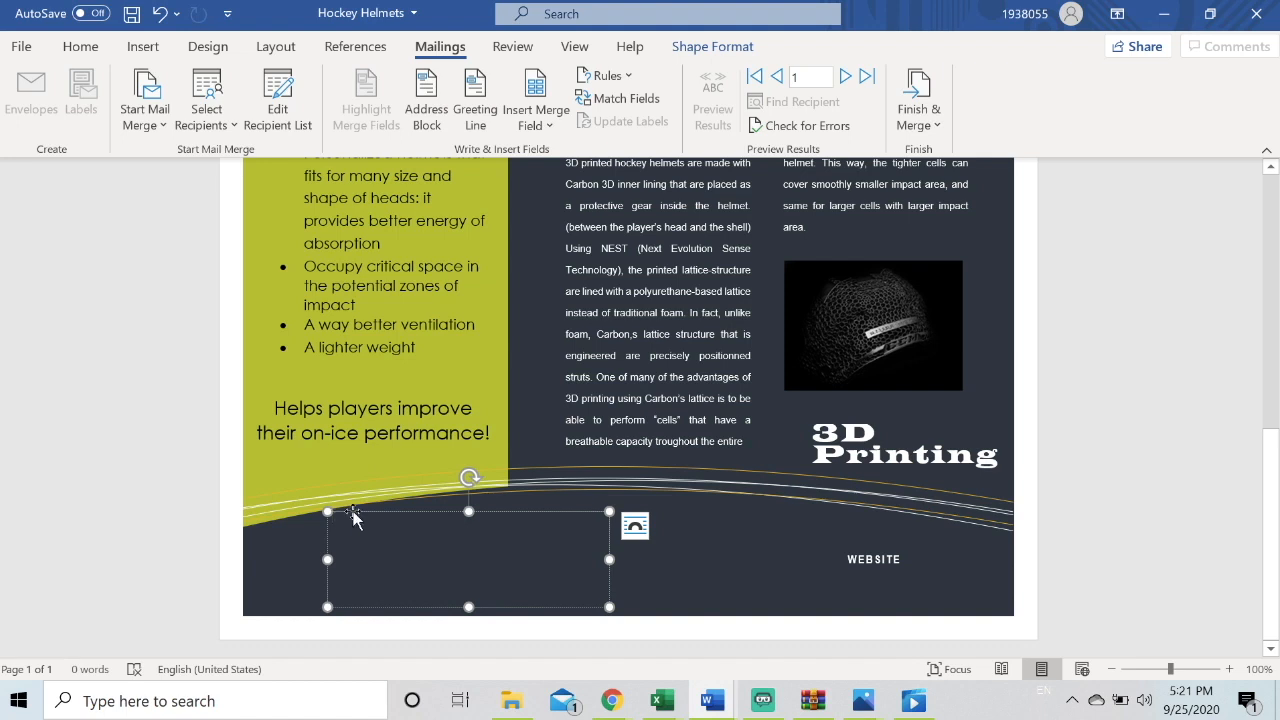
Insert the Customer_Name merge field, then on the next line the City, State, Postal_Code and Country fields
left_click(561, 120)
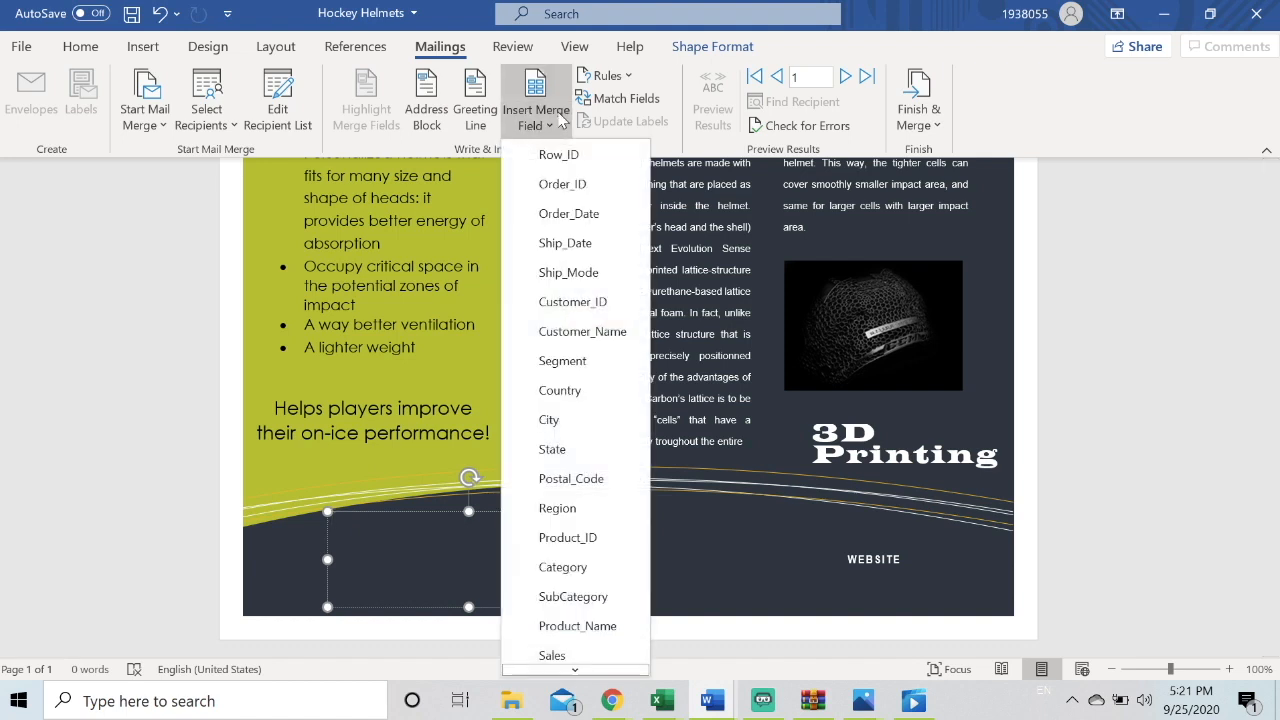
left_click(583, 333)
left_click(550, 126)
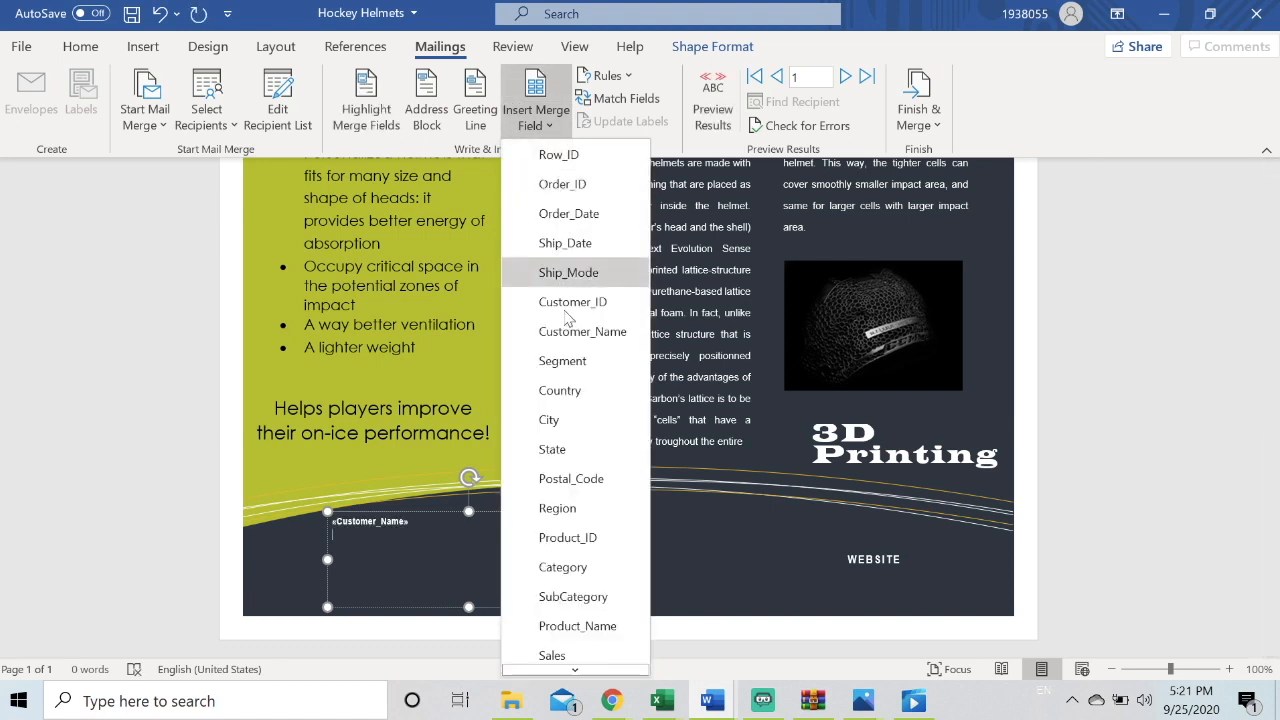
left_click(558, 419)
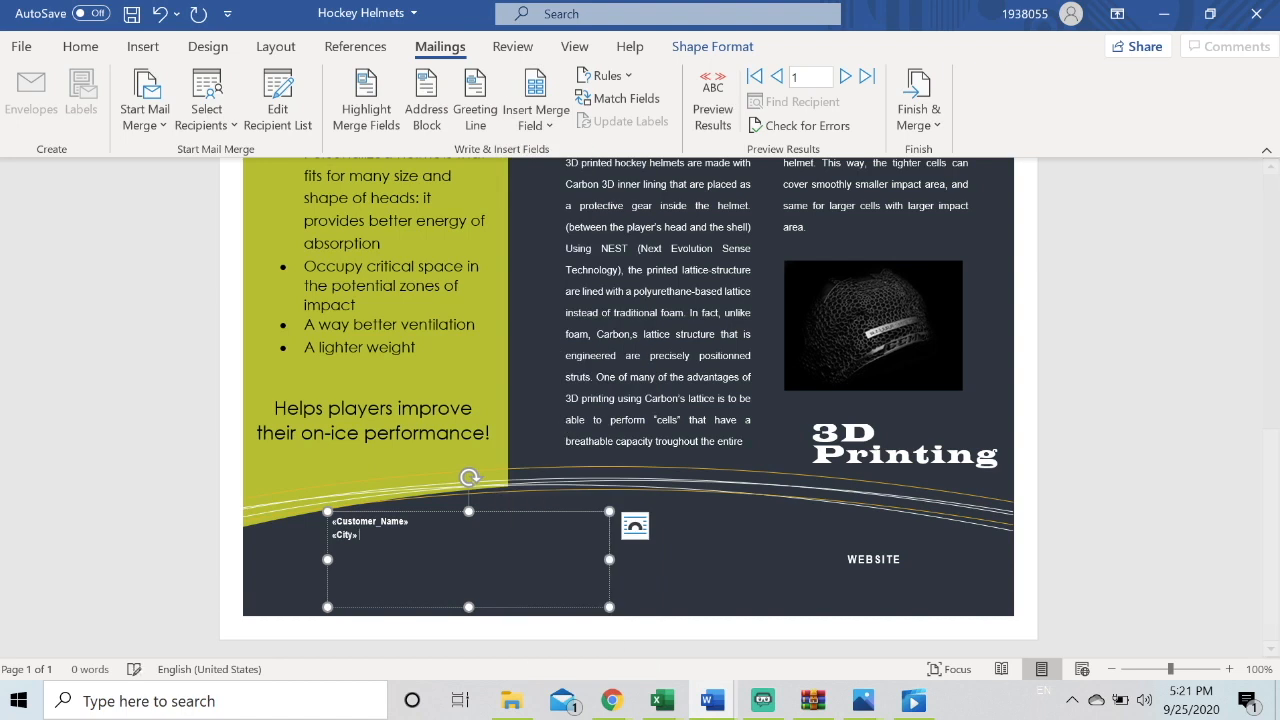
left_click(559, 125)
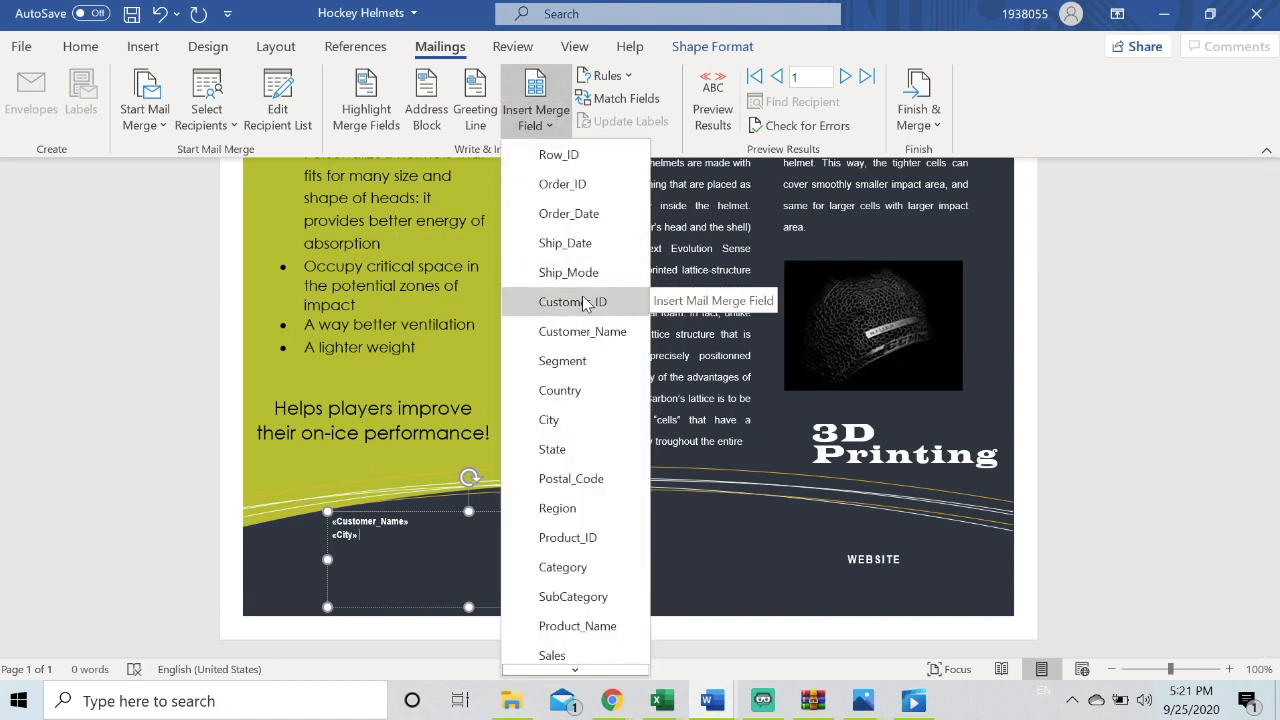
left_click(579, 447)
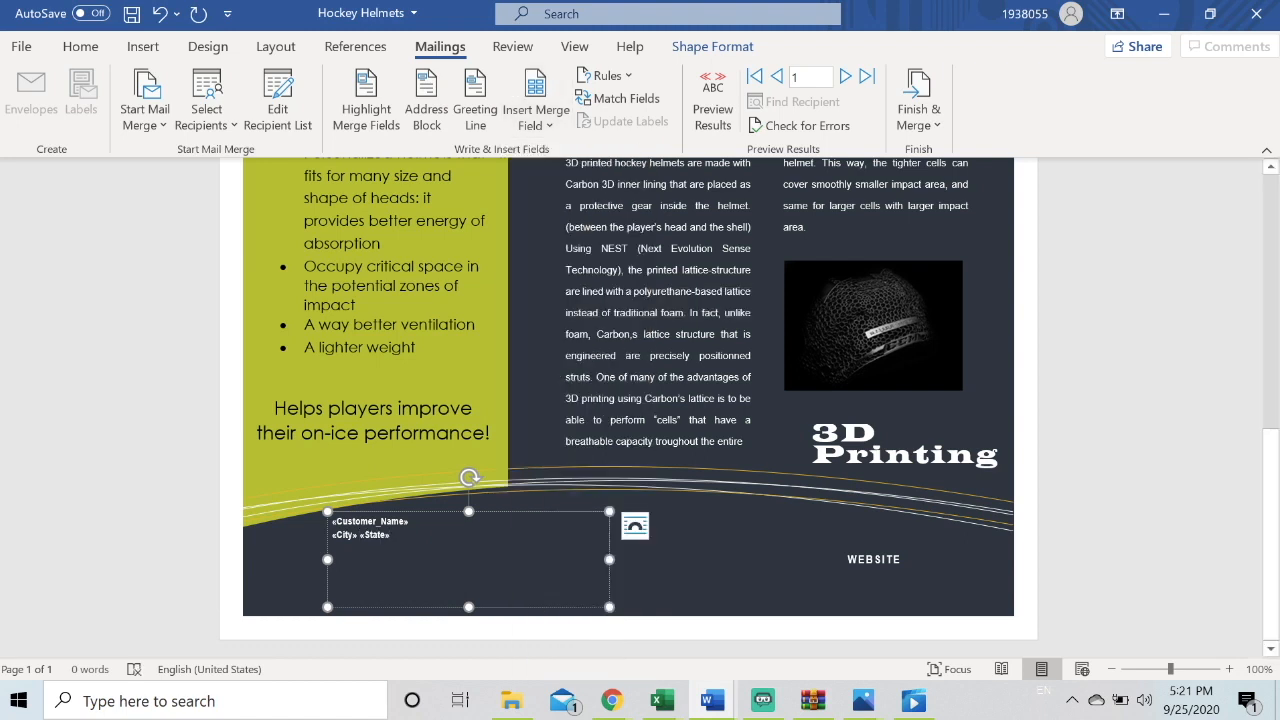
left_click(536, 126)
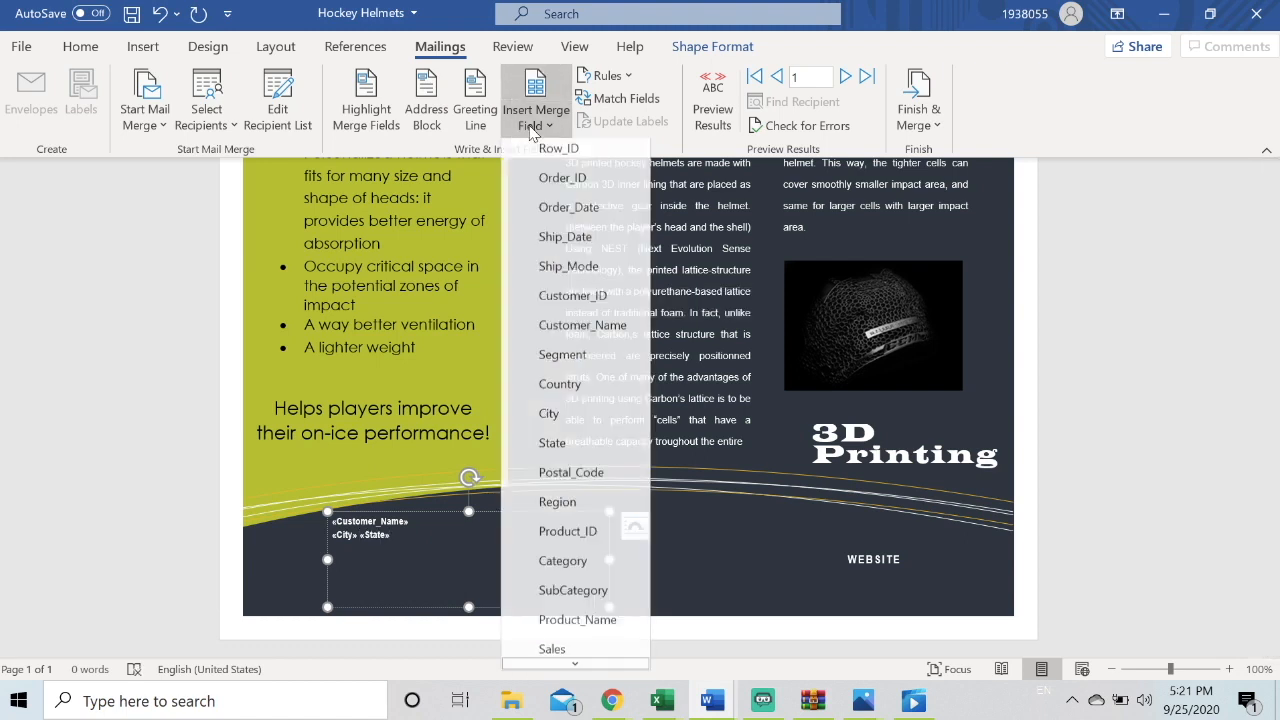
left_click(590, 490)
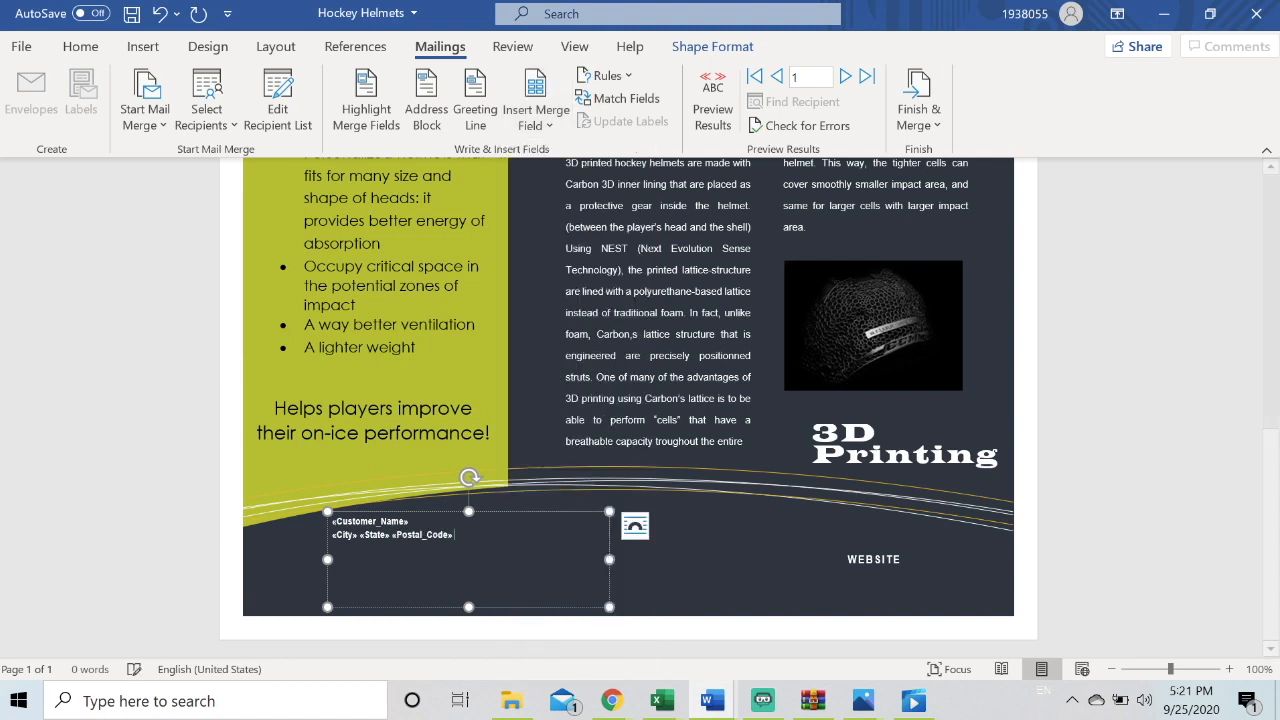
left_click(534, 124)
left_click(560, 390)
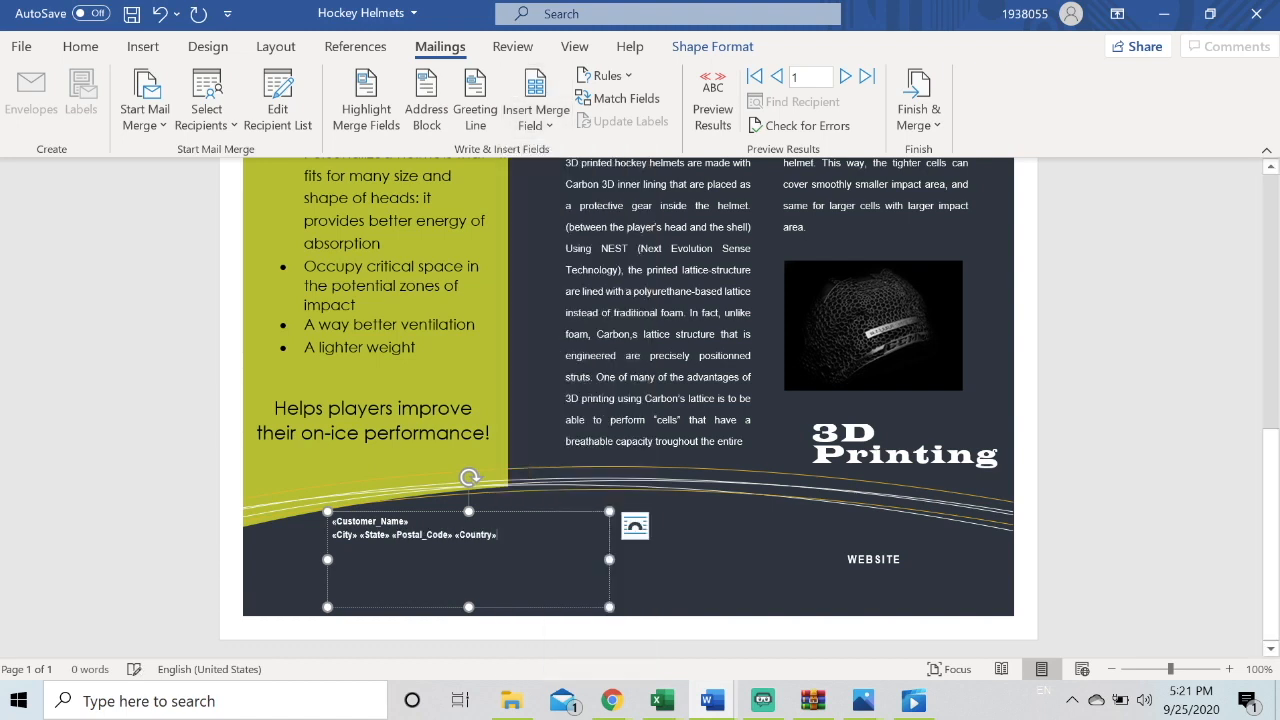
Add the Segment field on a new line, then an "Order ID:" label followed by the Order_ID field
left_click(534, 124)
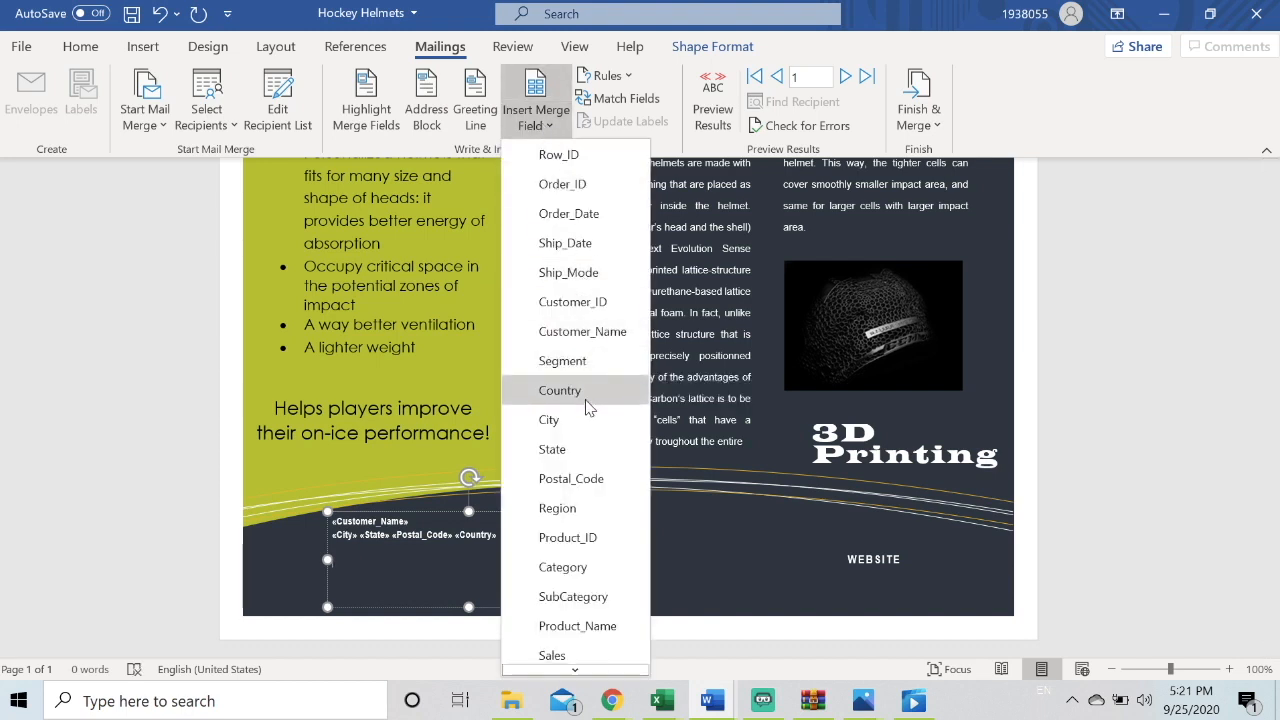
left_click(562, 361)
key("Return")
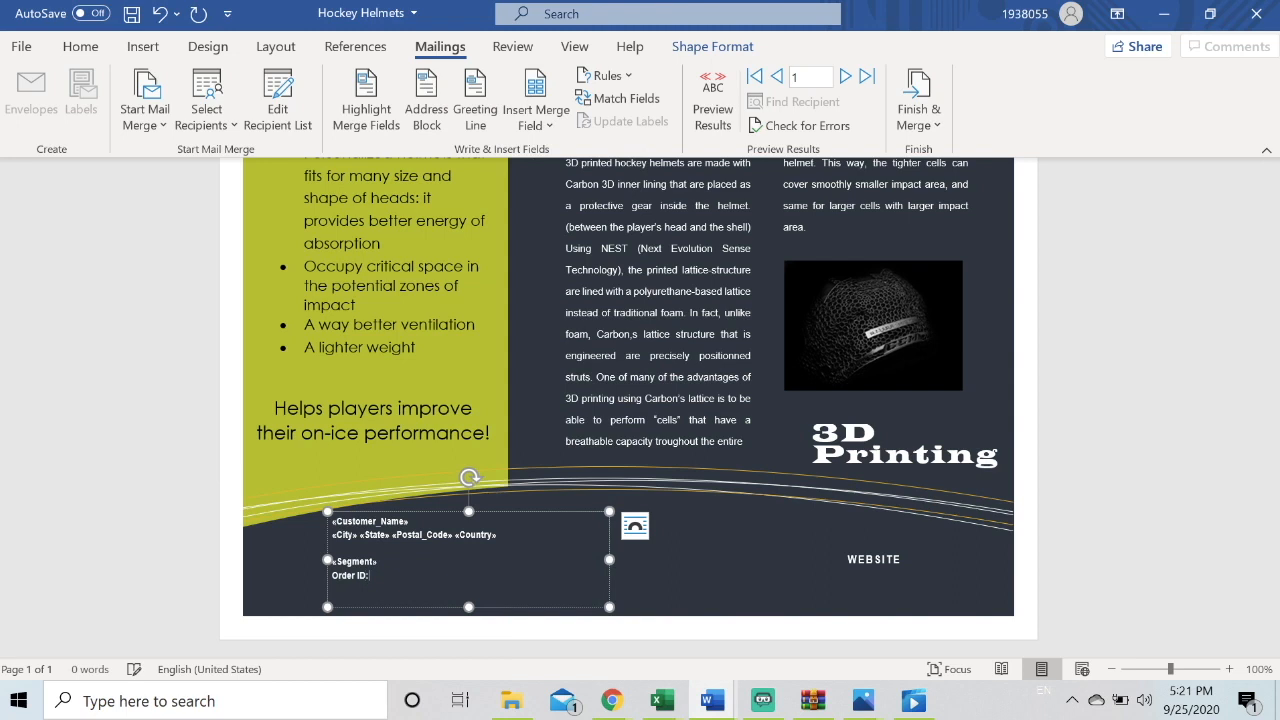
left_click(536, 117)
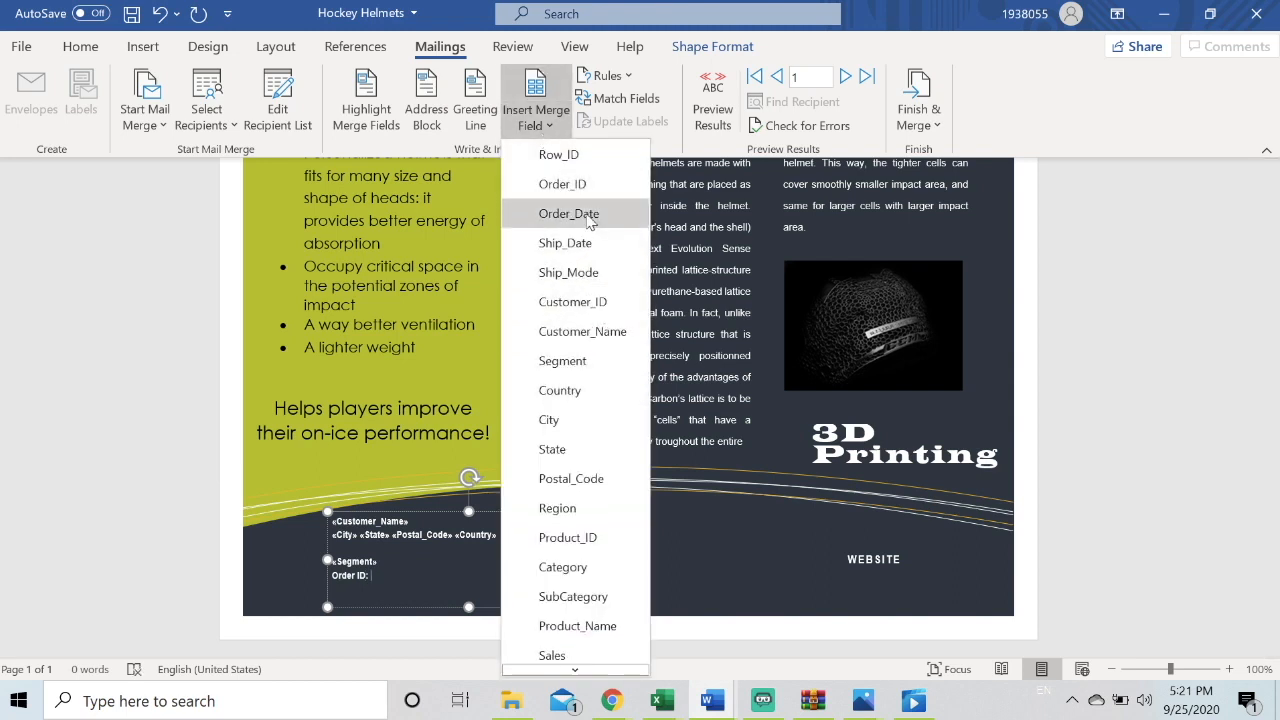
left_click(562, 184)
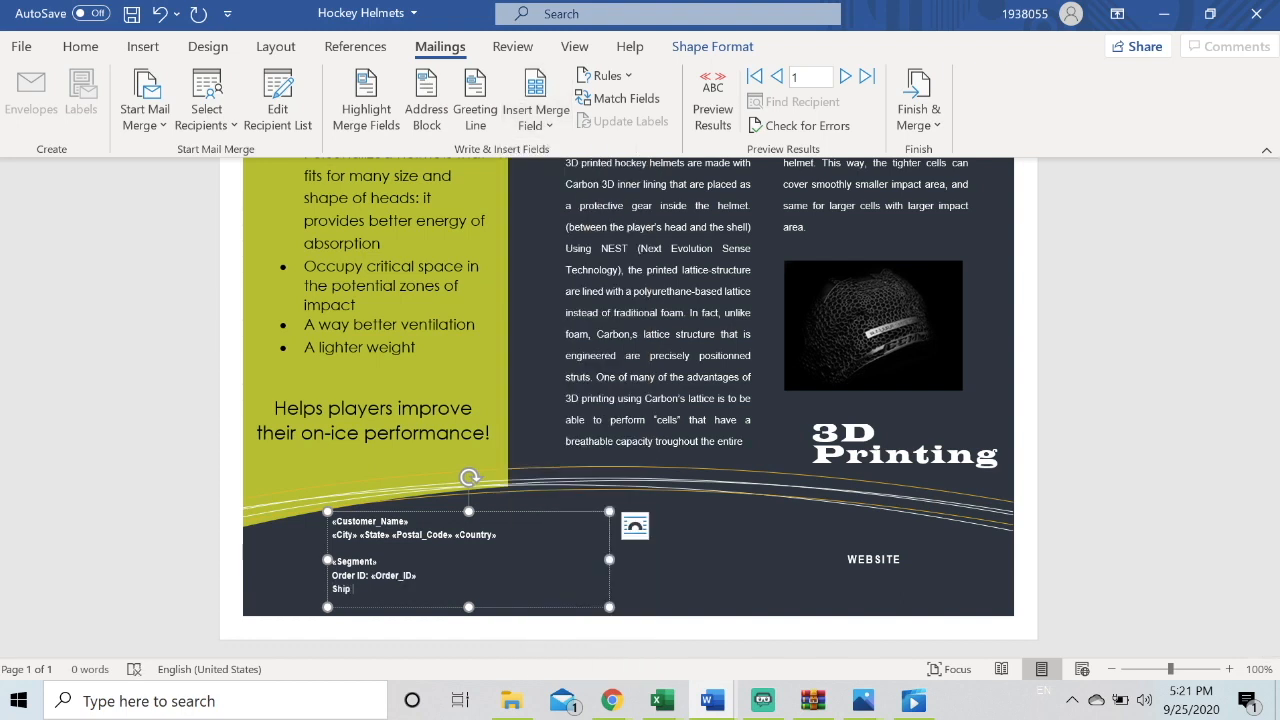
Add a "Ship mode:" label followed by the Ship_Mode merge field on the next line
type(":")
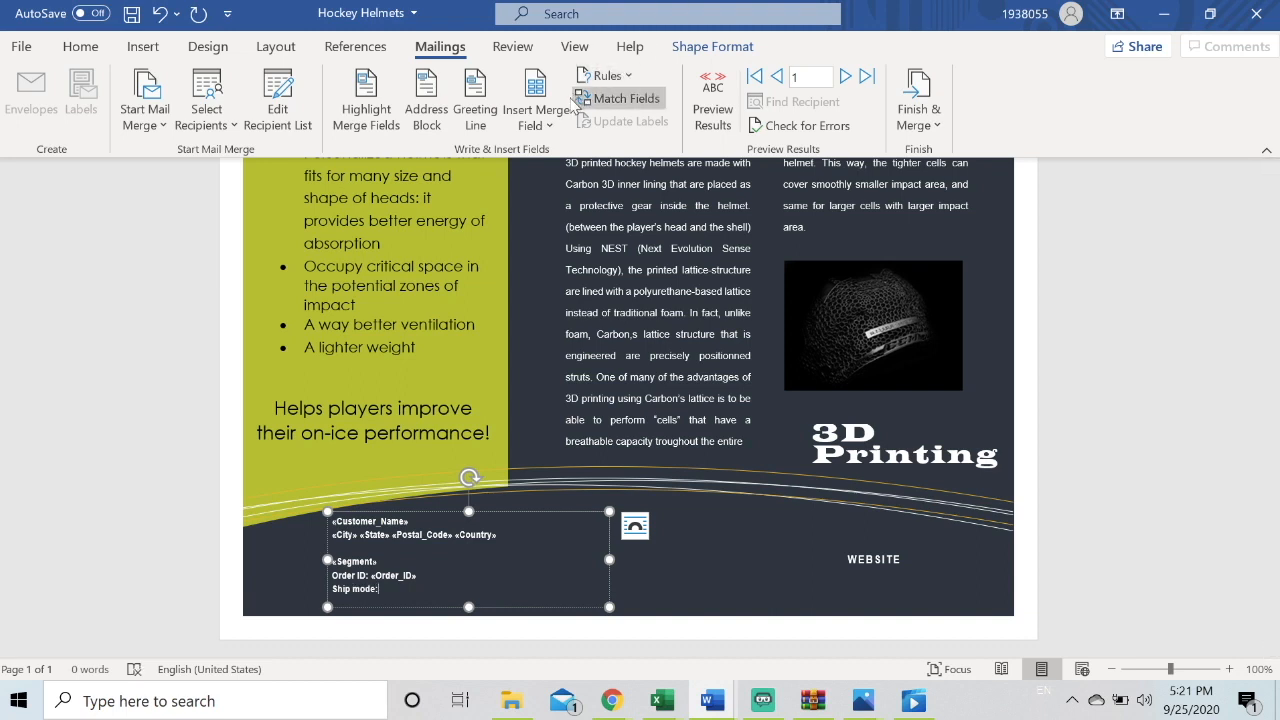
left_click(540, 124)
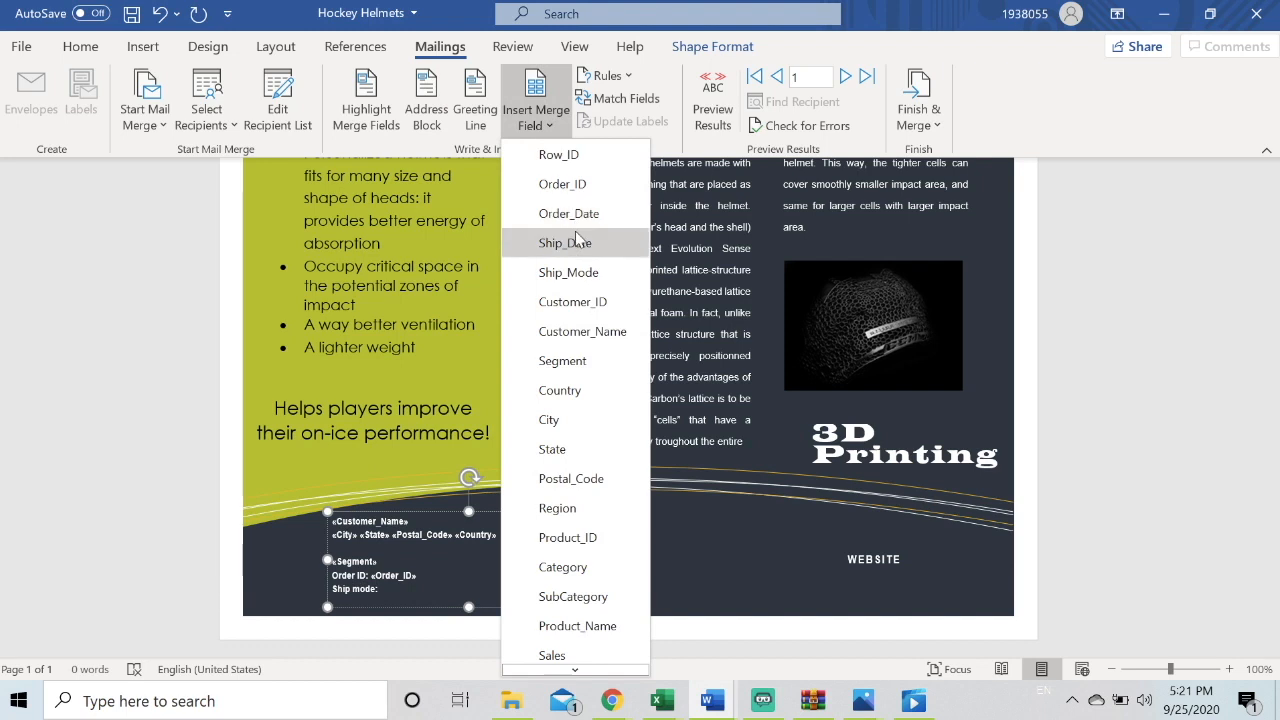
left_click(583, 272)
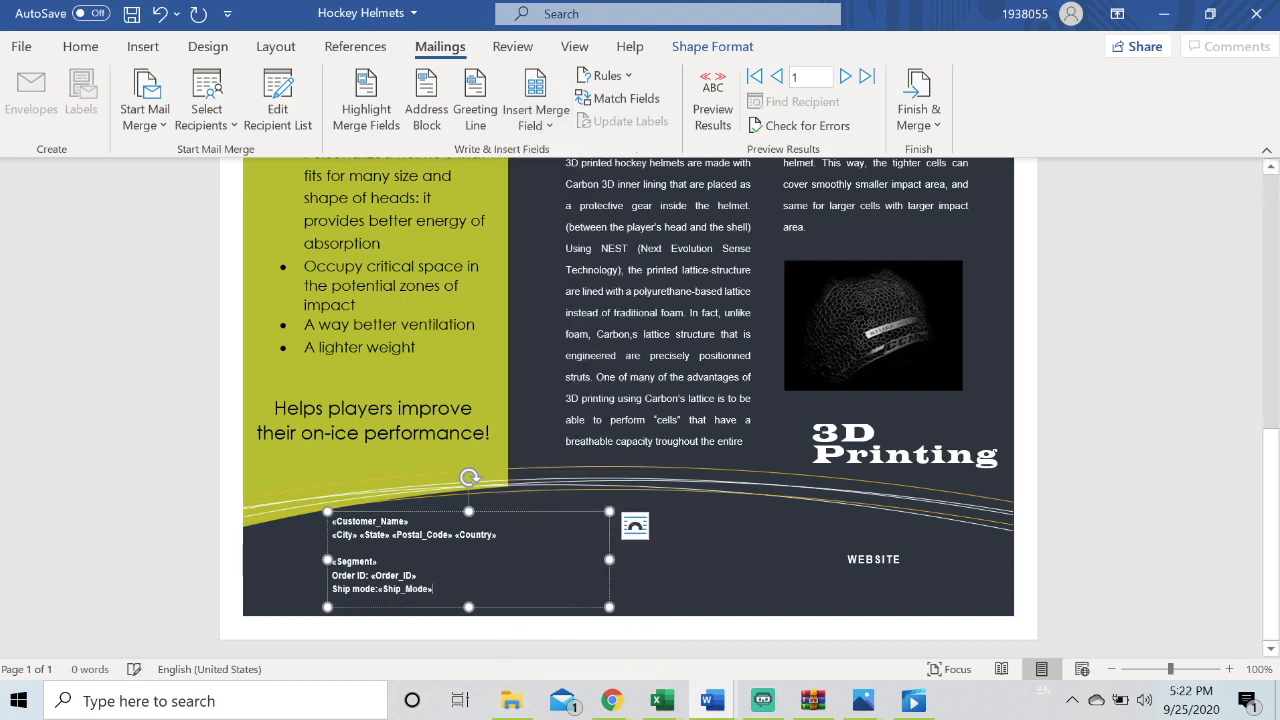
Finish the merge by editing individual documents, merging all records into a new document
left_click(695, 552)
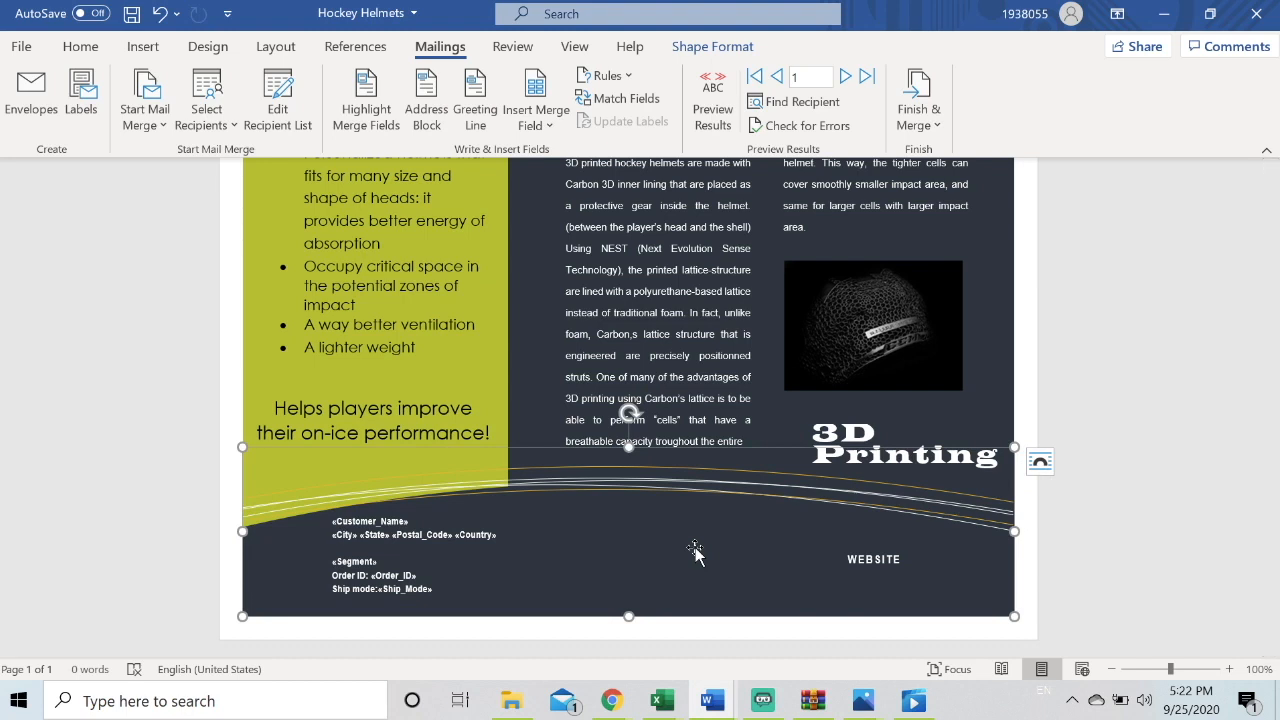
left_click(1020, 335)
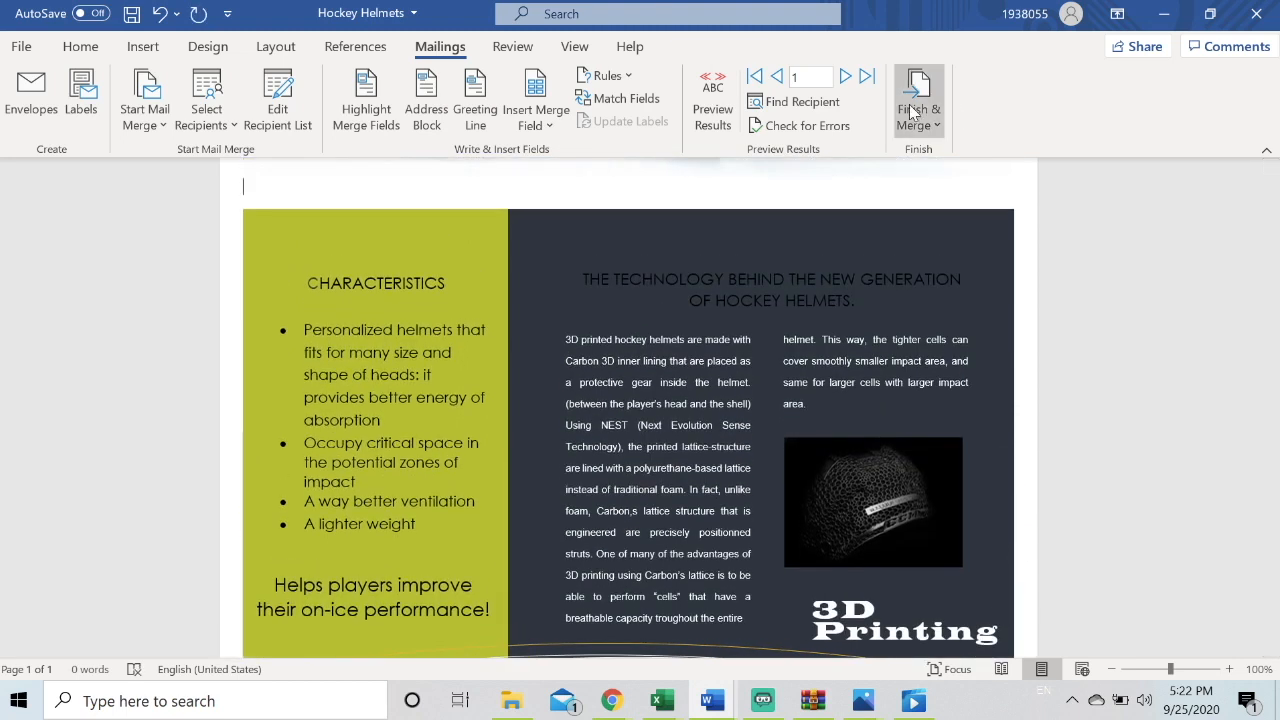
left_click(912, 110)
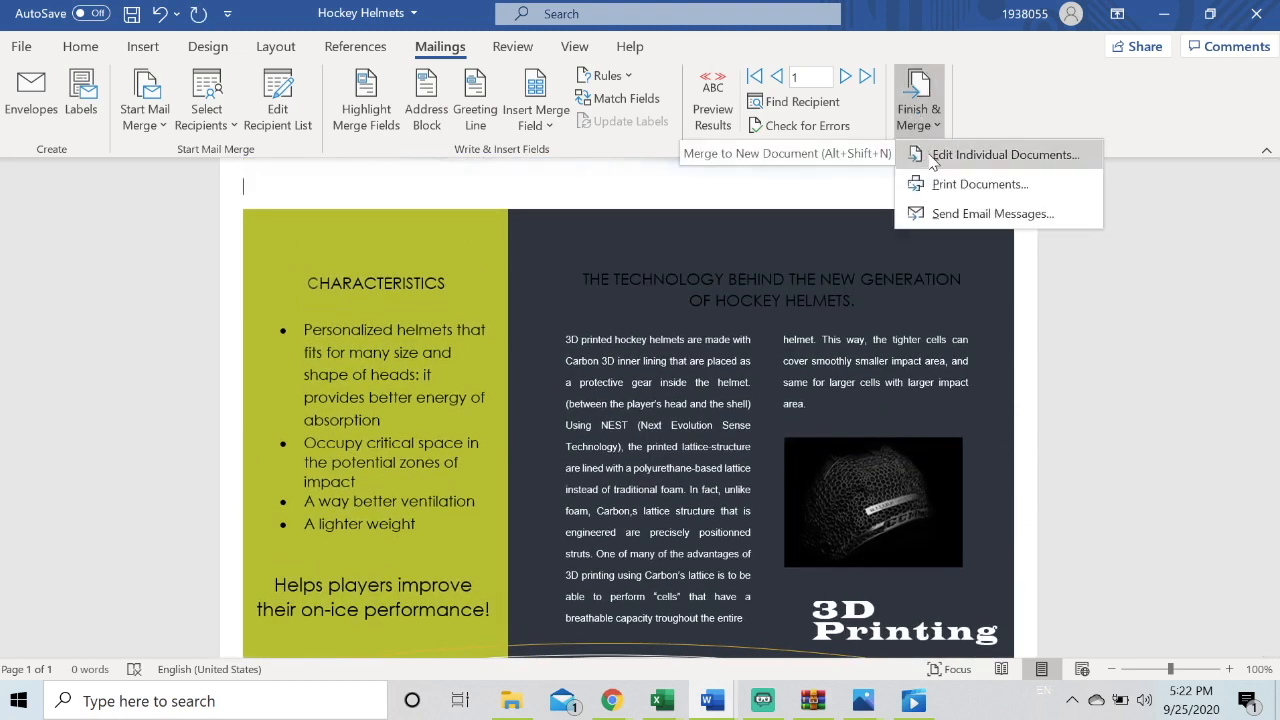
left_click(1004, 155)
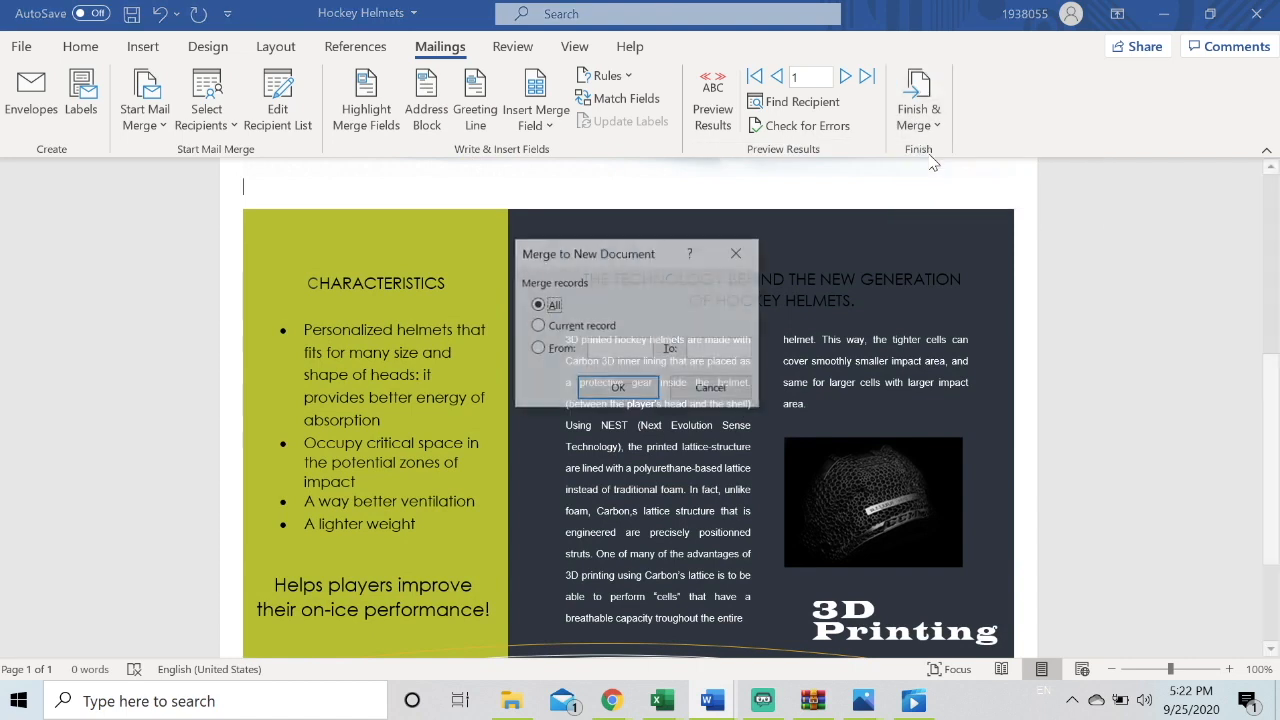
left_click(620, 389)
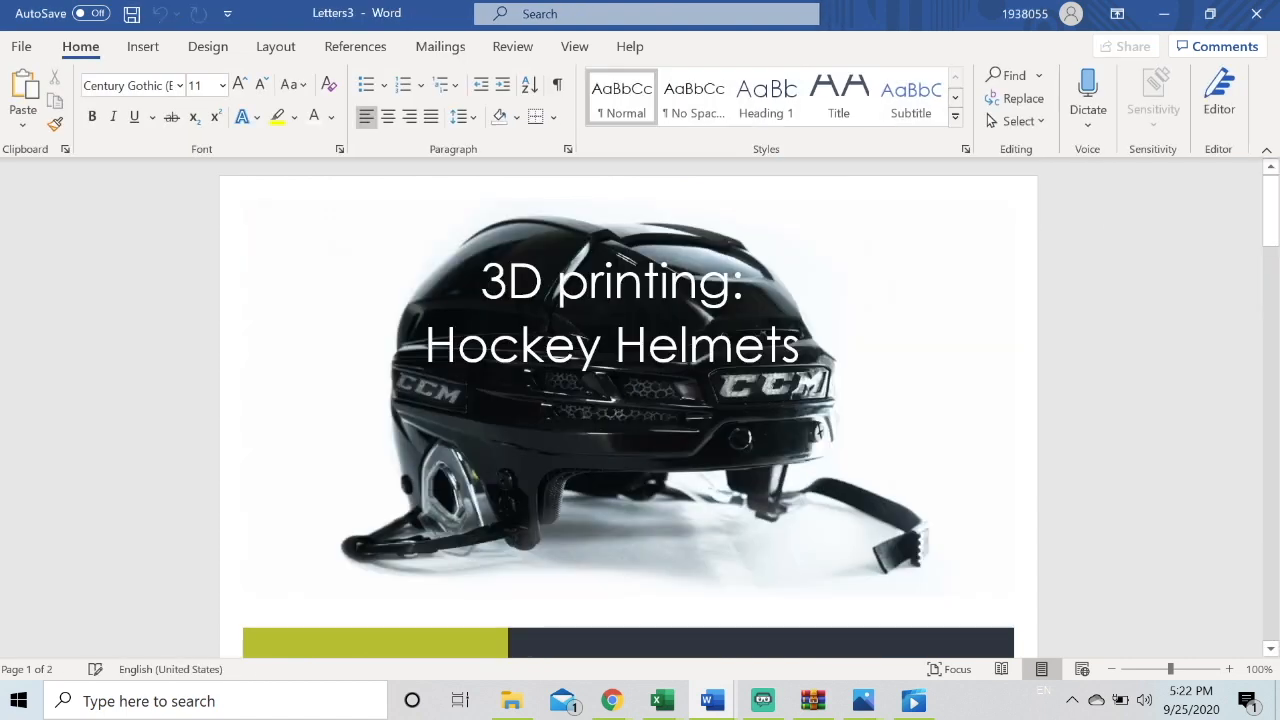
scroll(874, 334, "down", 10)
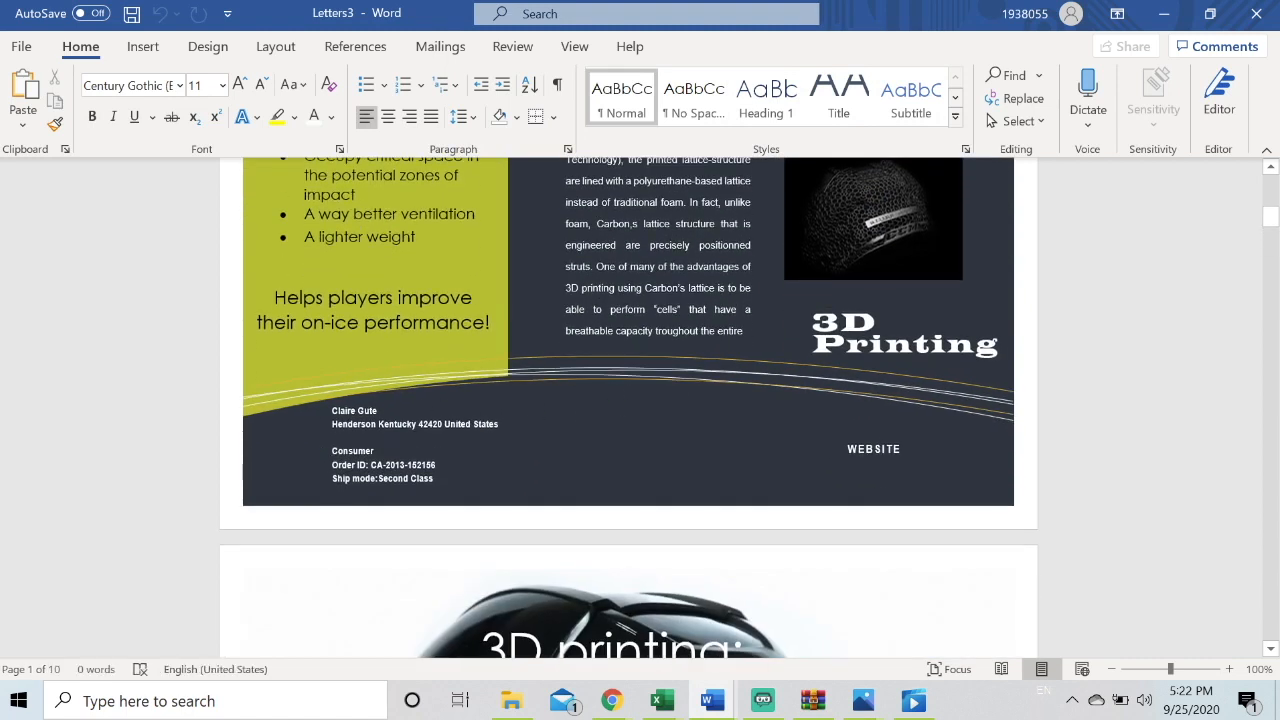
scroll(374, 471, "down", 10)
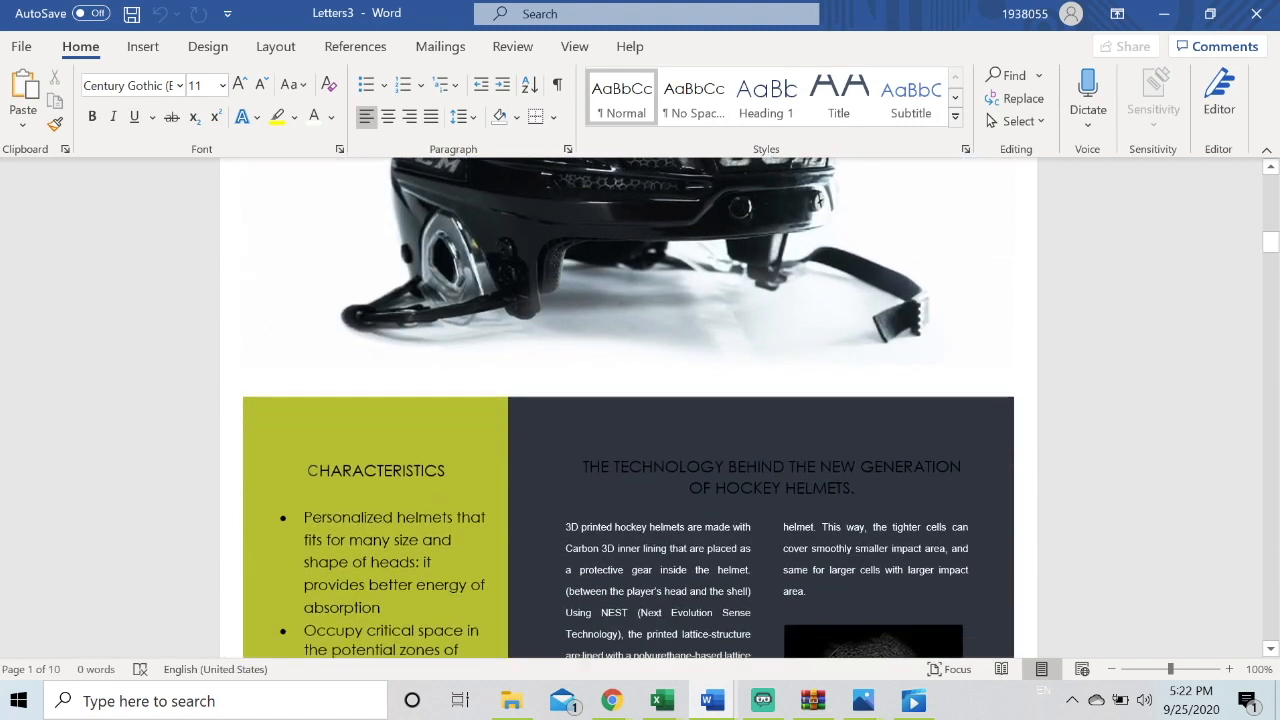
Scroll through the merged brochures to review each customer's name, address and order details
scroll(629, 407, "down", 2)
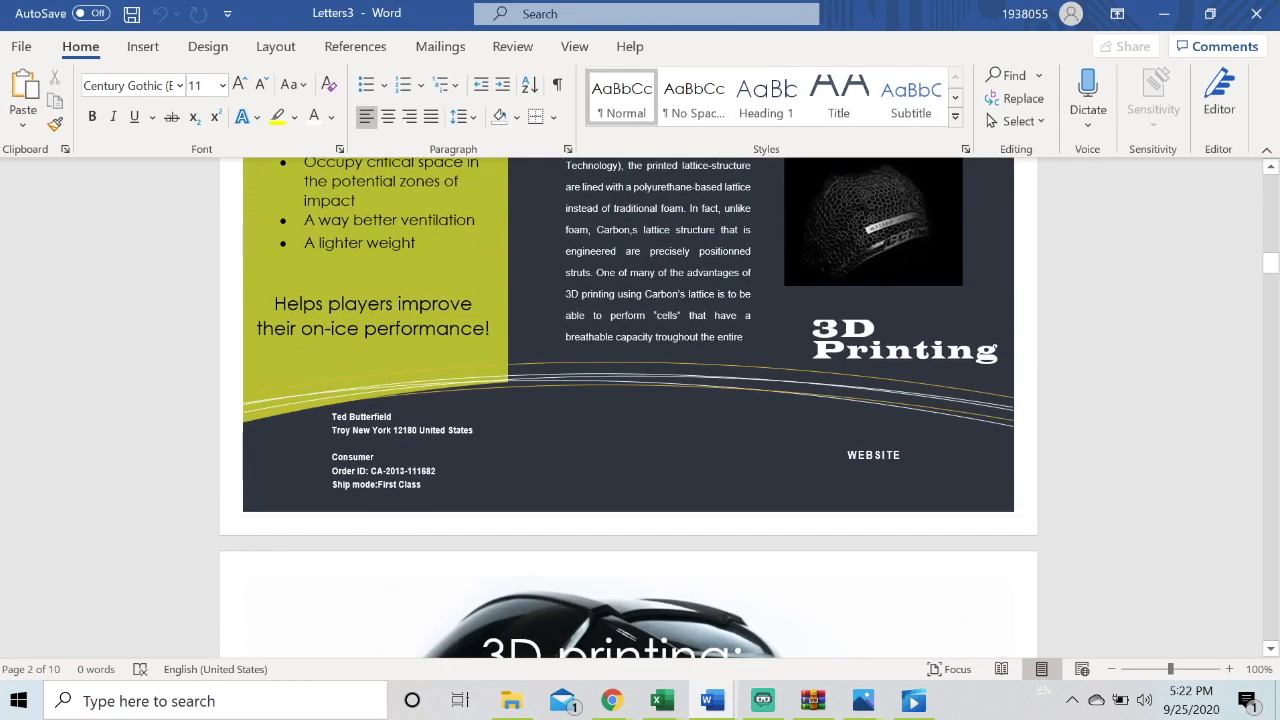
scroll(417, 486, "down", 18)
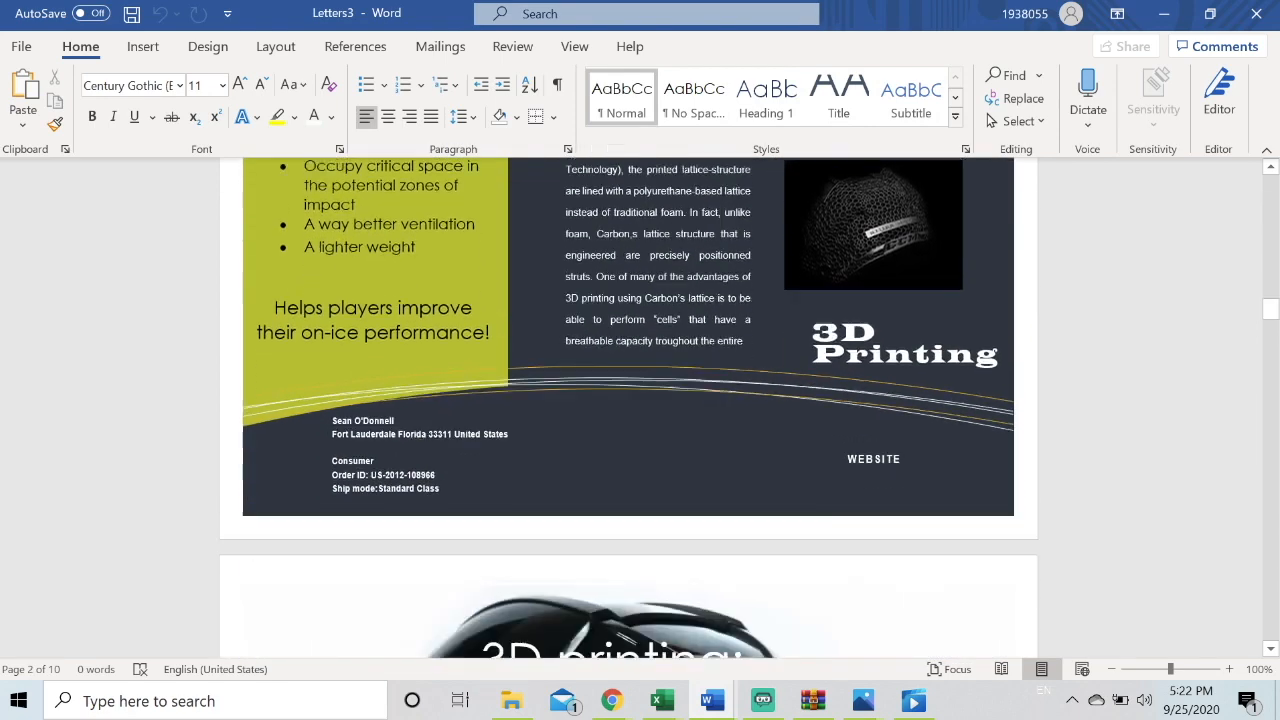
scroll(629, 407, "down", 1)
scroll(491, 437, "down", 18)
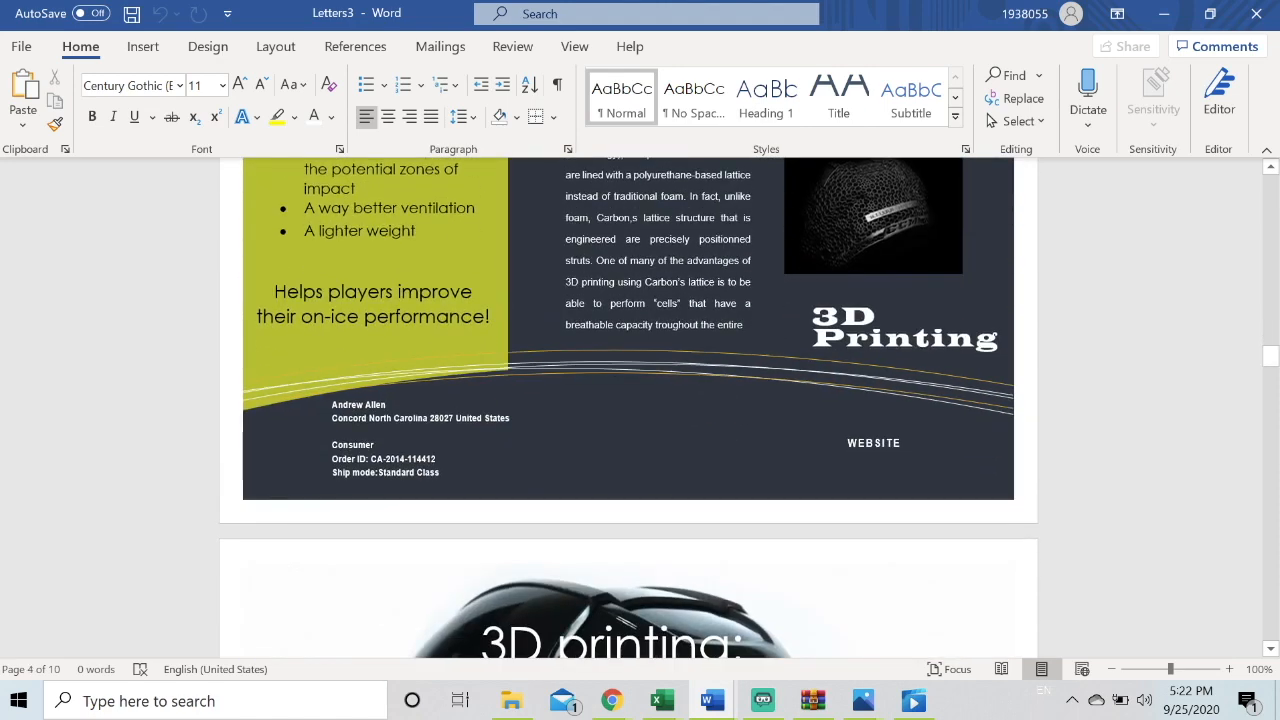
scroll(629, 408, "down", 10)
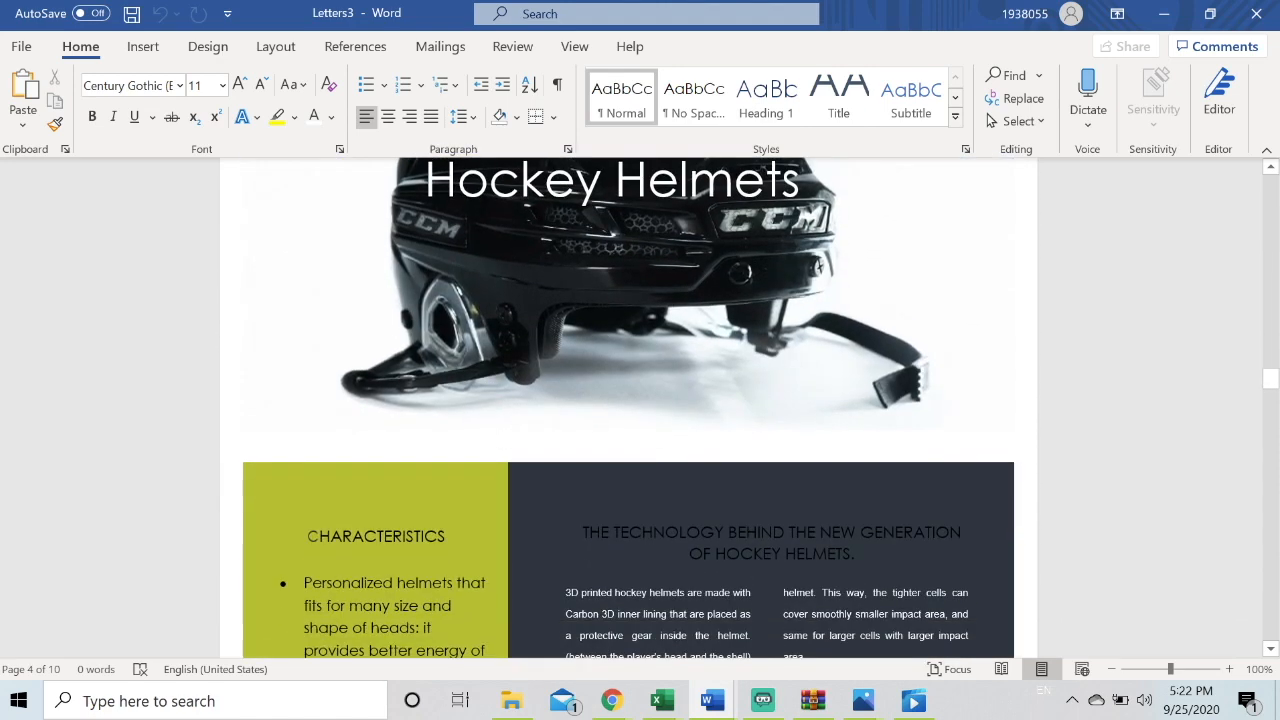
scroll(491, 457, "down", 9)
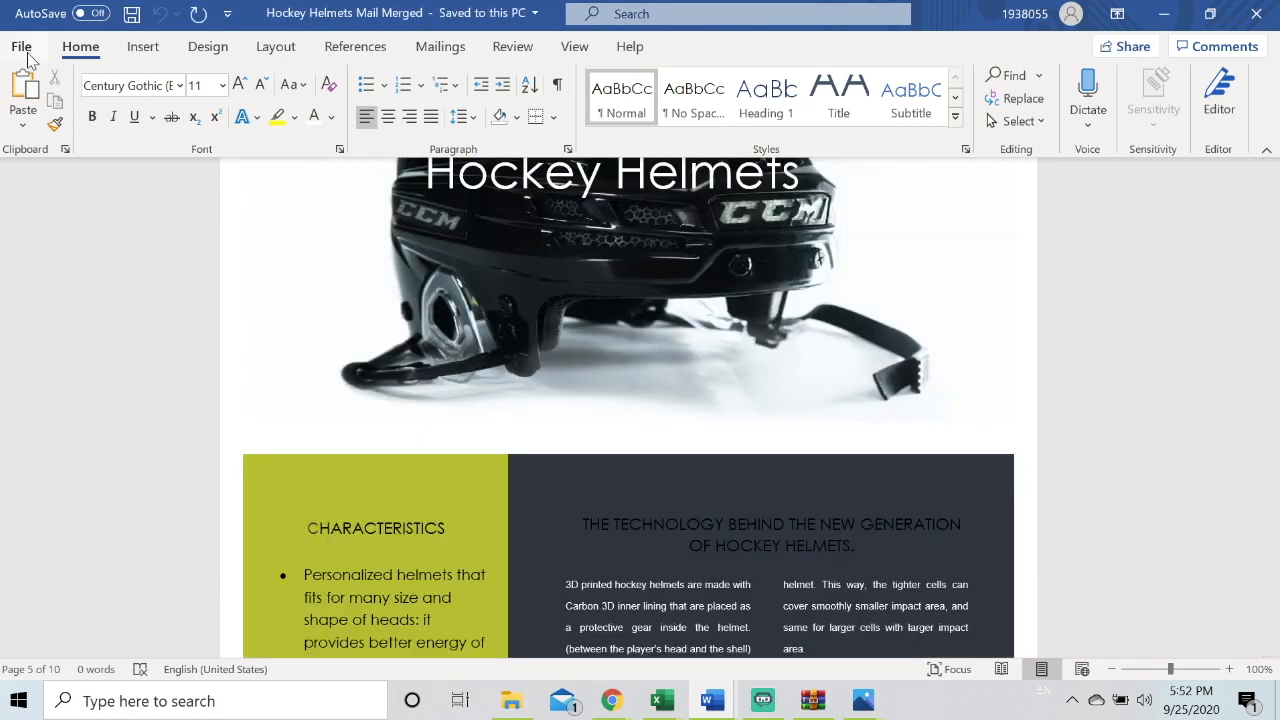
Create a new blank document and start a label mail merge using Avery US Letter 5160 Address Labels
left_click(21, 47)
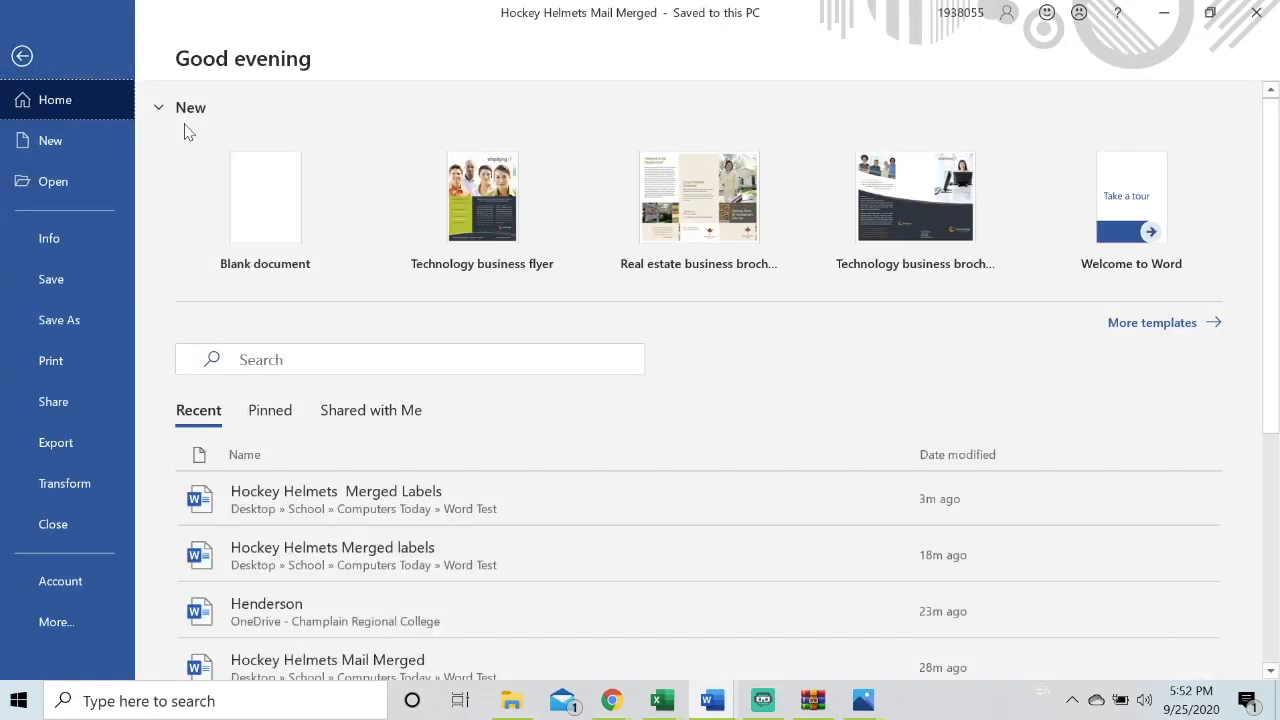
left_click(264, 186)
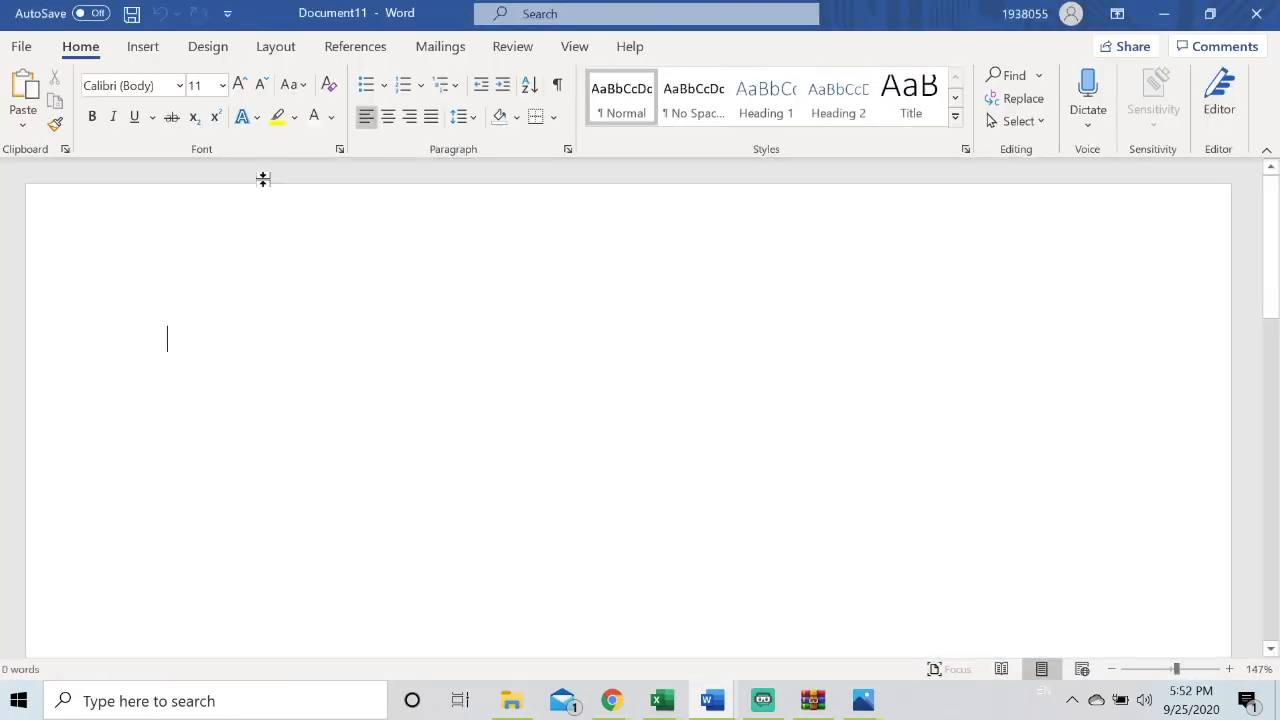
left_click(440, 55)
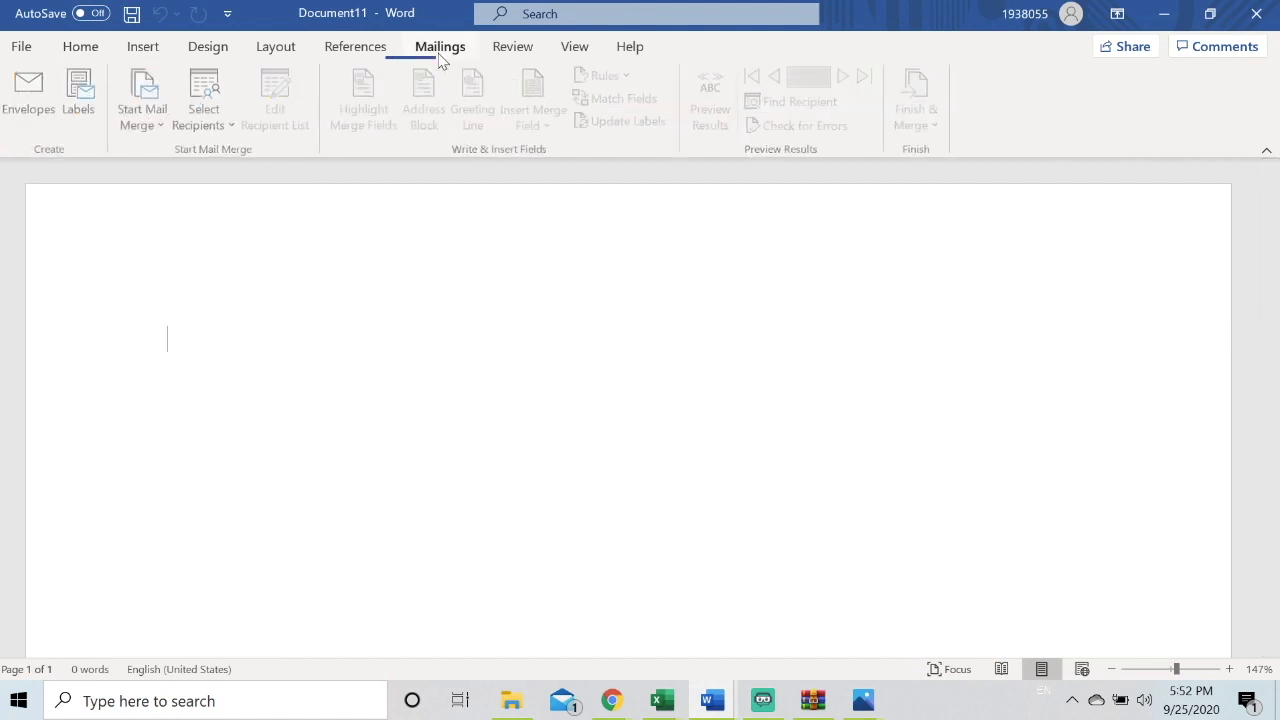
left_click(137, 90)
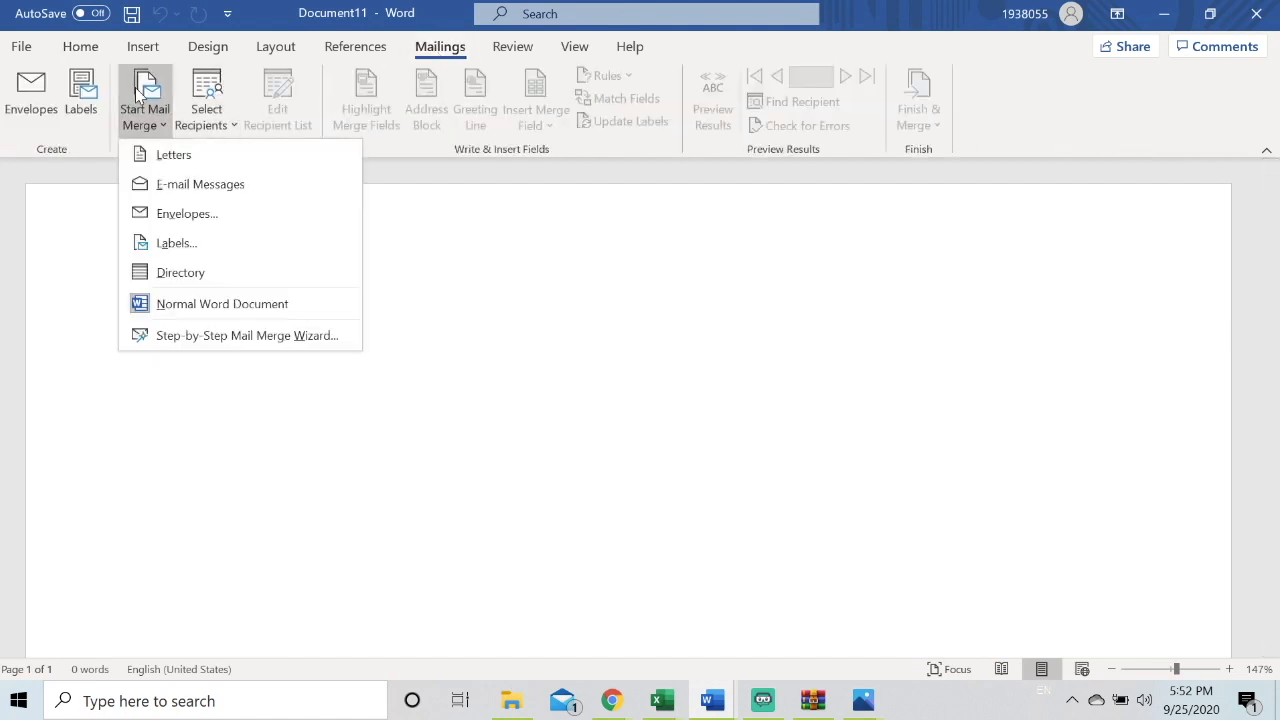
left_click(183, 252)
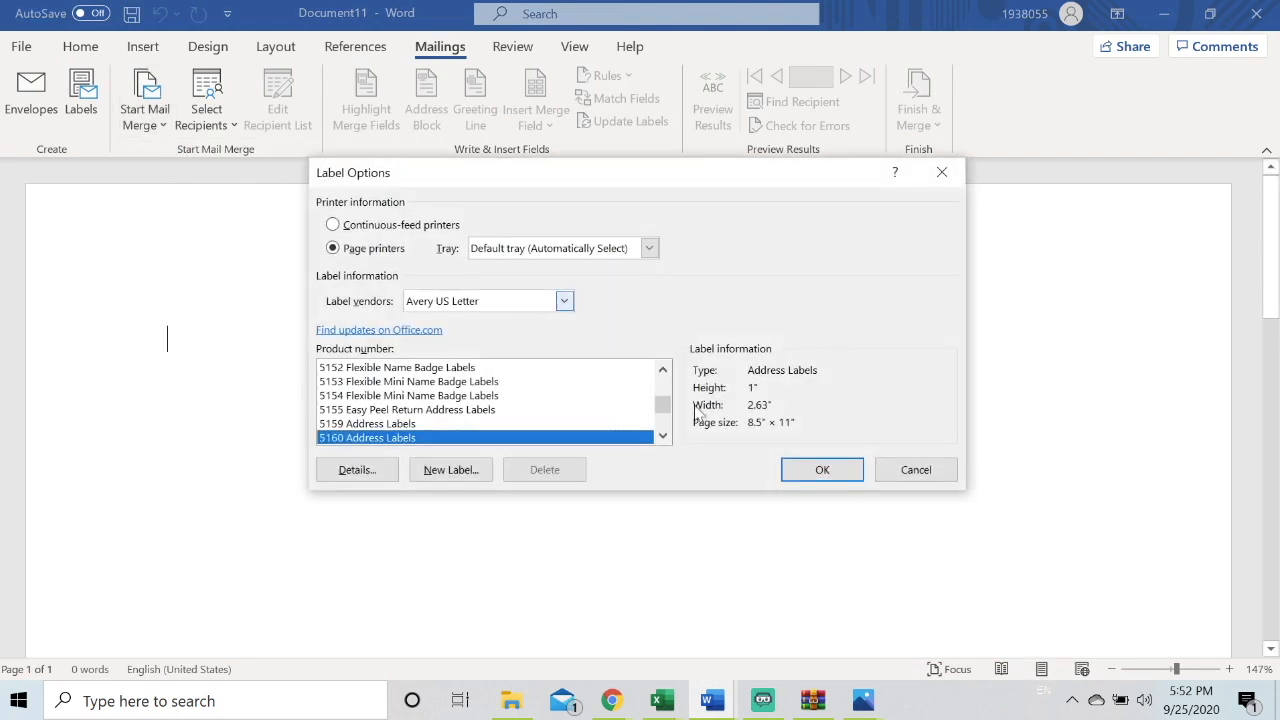
left_click(840, 477)
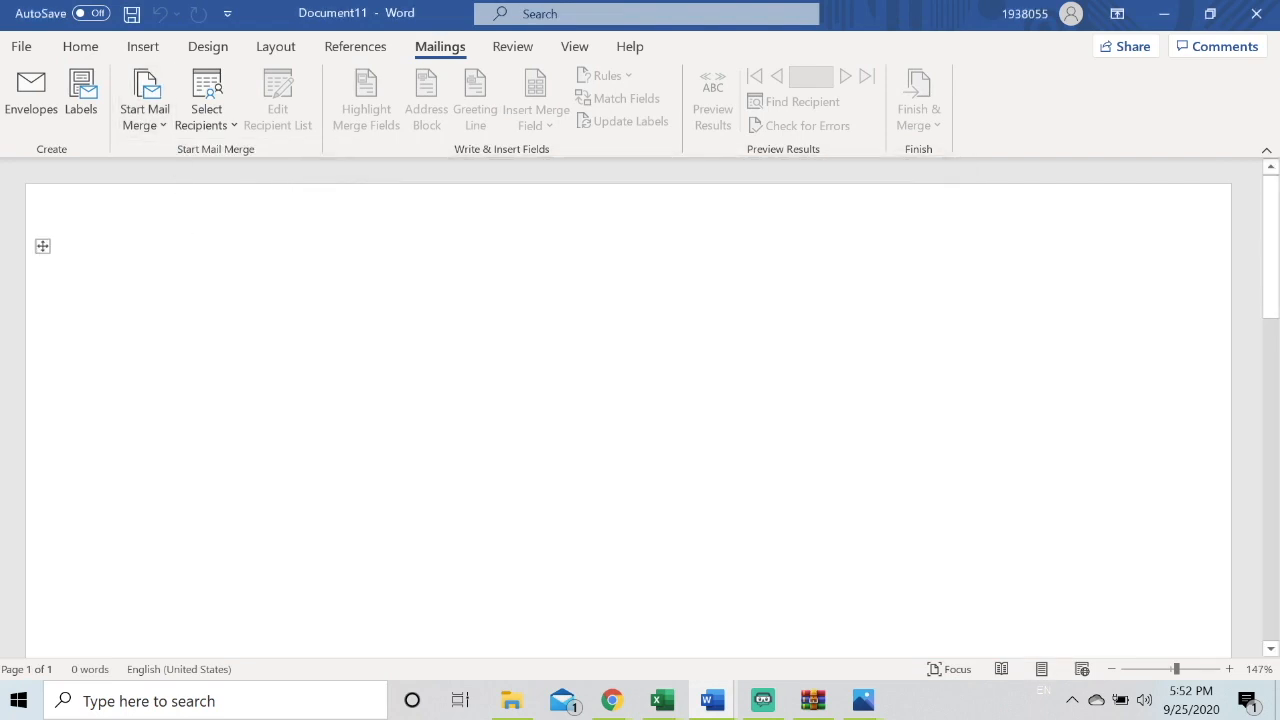
Open the Step-by-Step Mail Merge Wizard and advance to selecting recipients
left_click(132, 122)
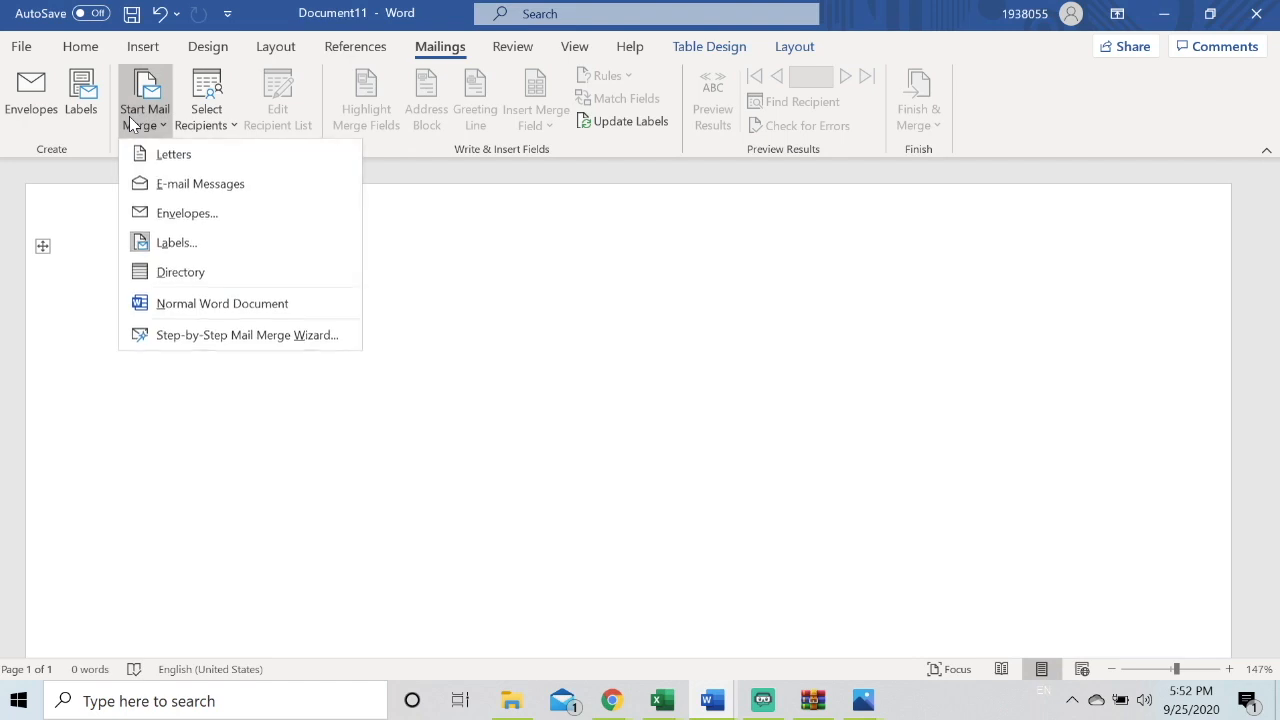
left_click(182, 335)
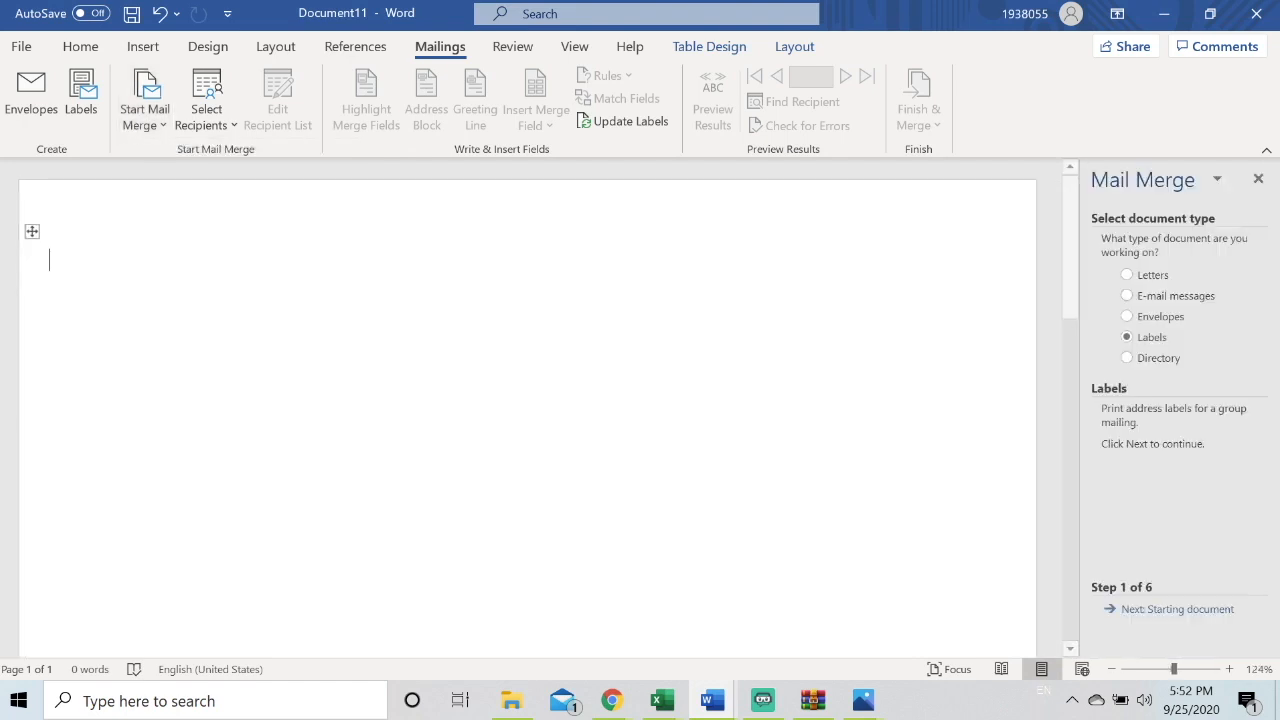
left_click(1165, 609)
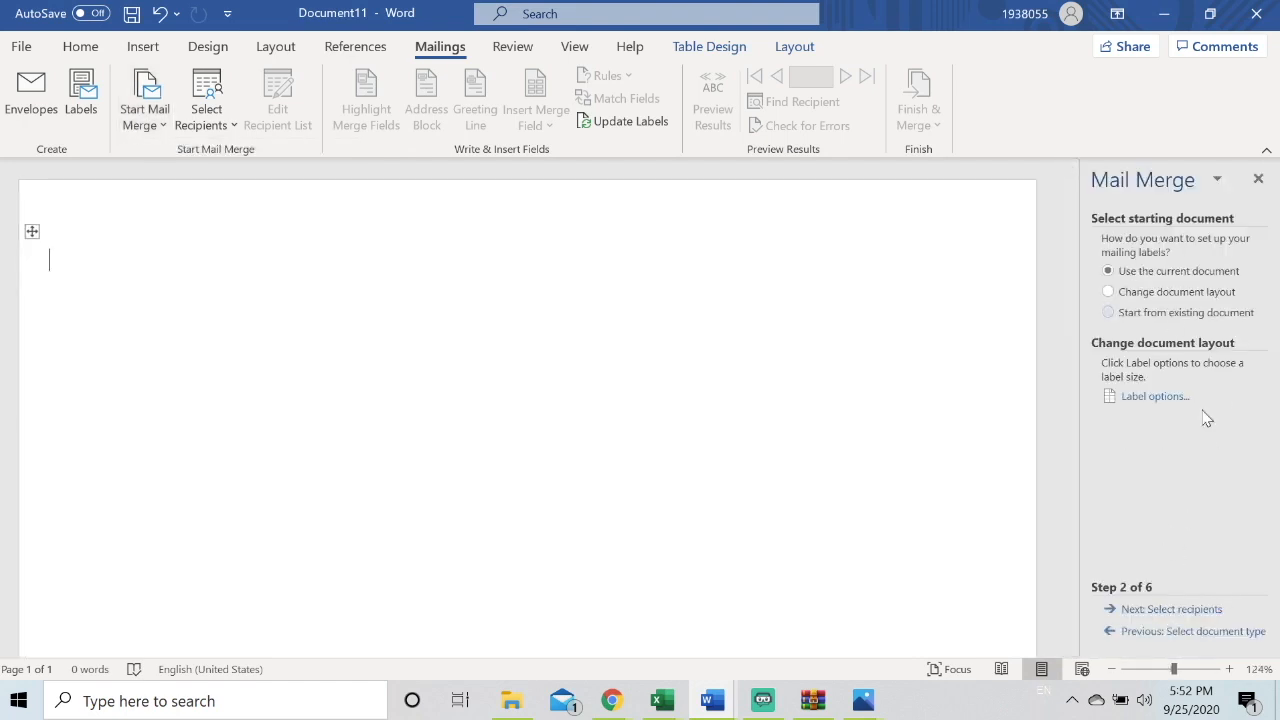
left_click(1165, 610)
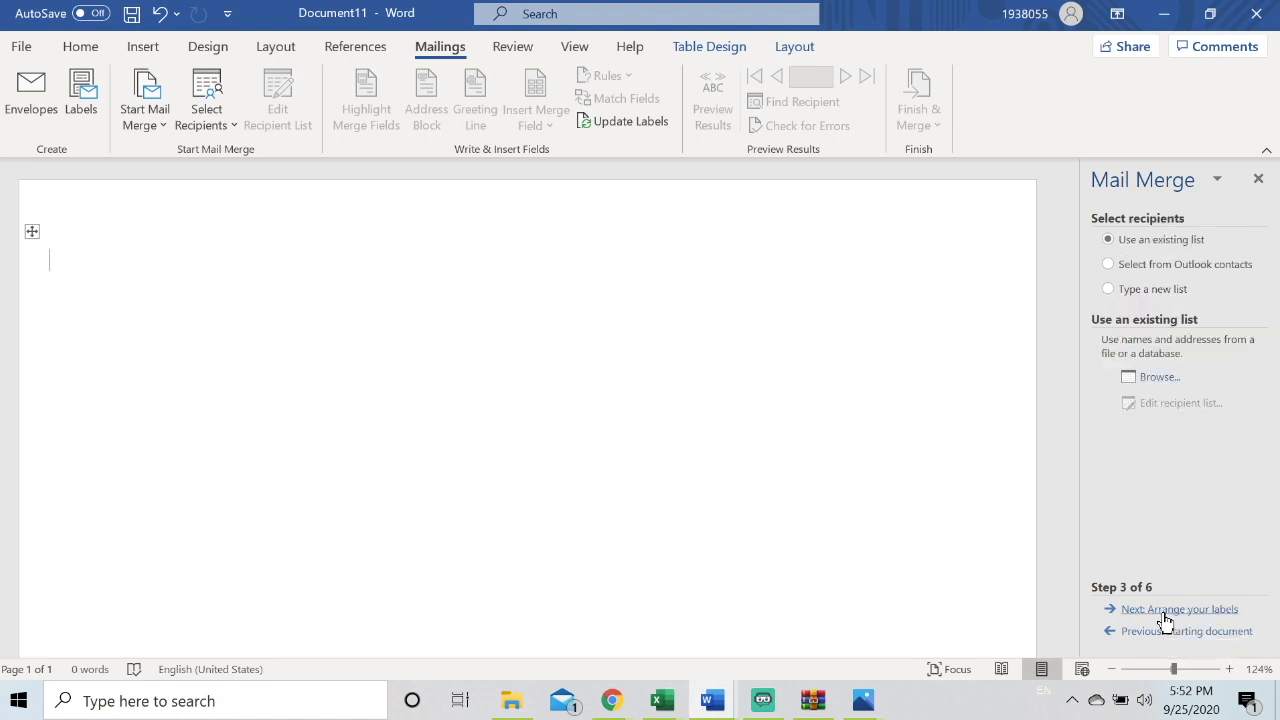
Use Sheet1$ of the Potential partners.xlsx file in the Word Test folder as the recipient list
left_click(1158, 377)
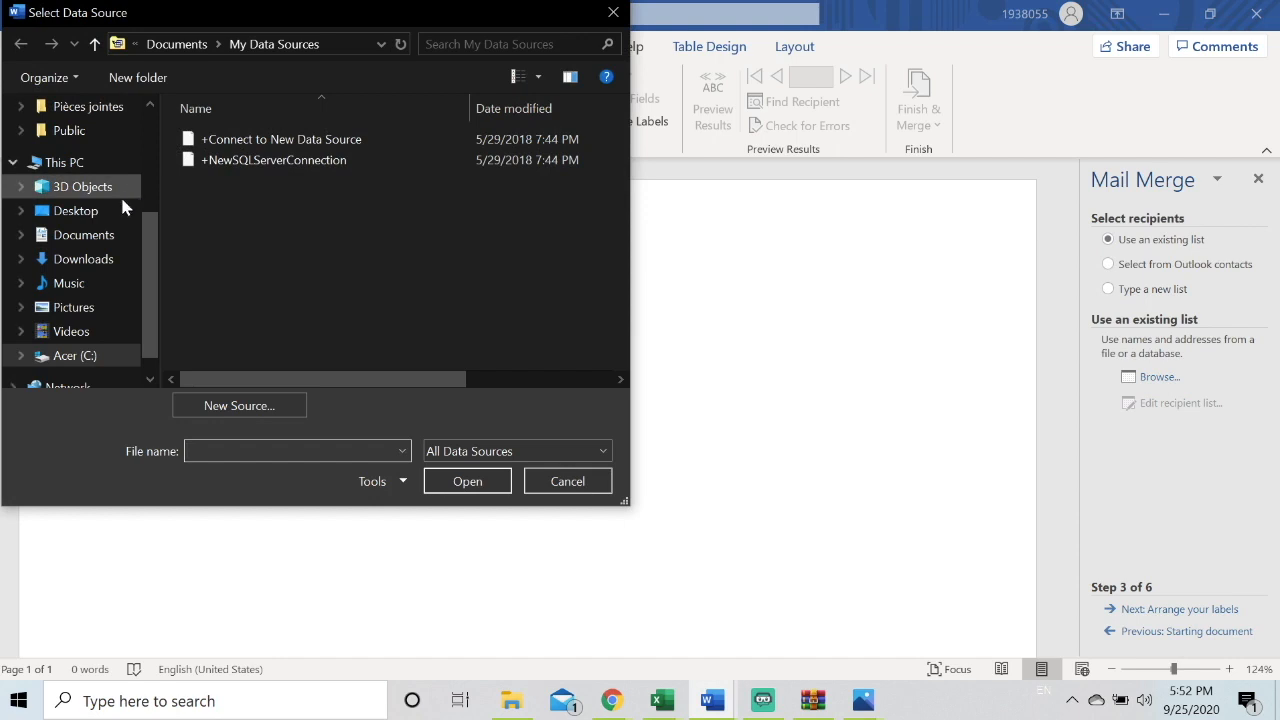
left_click(113, 211)
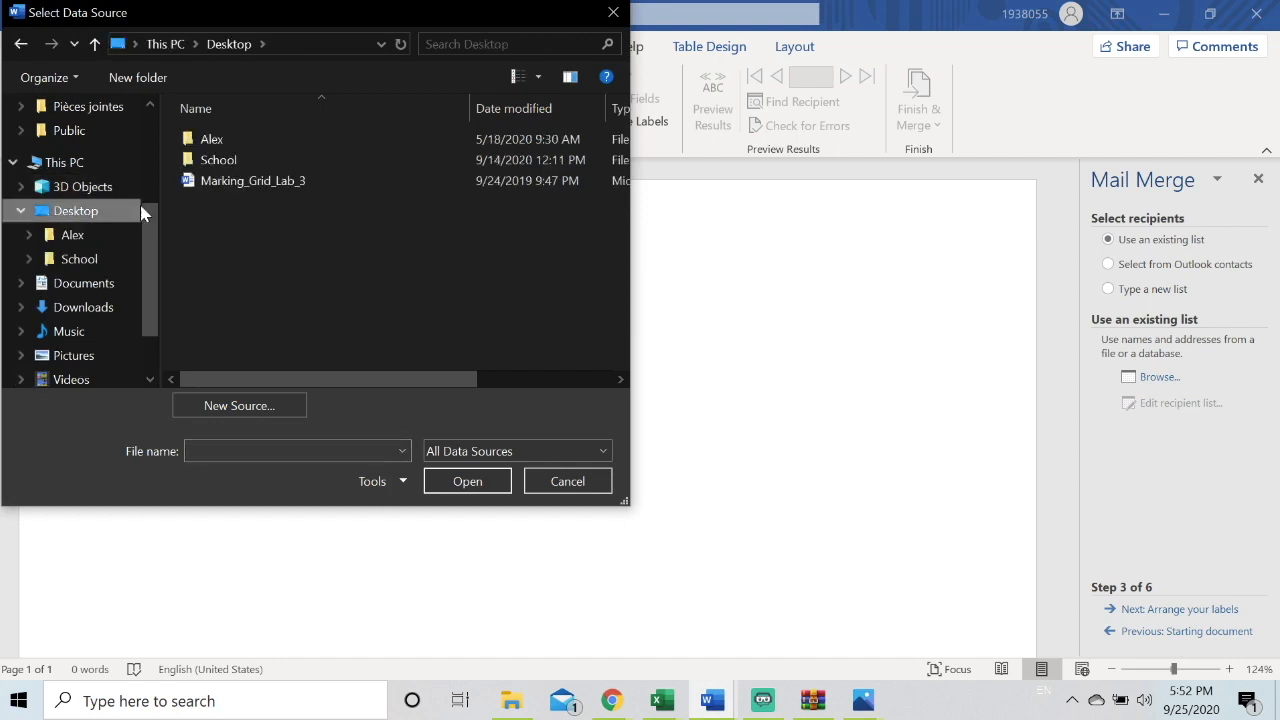
double_click(213, 162)
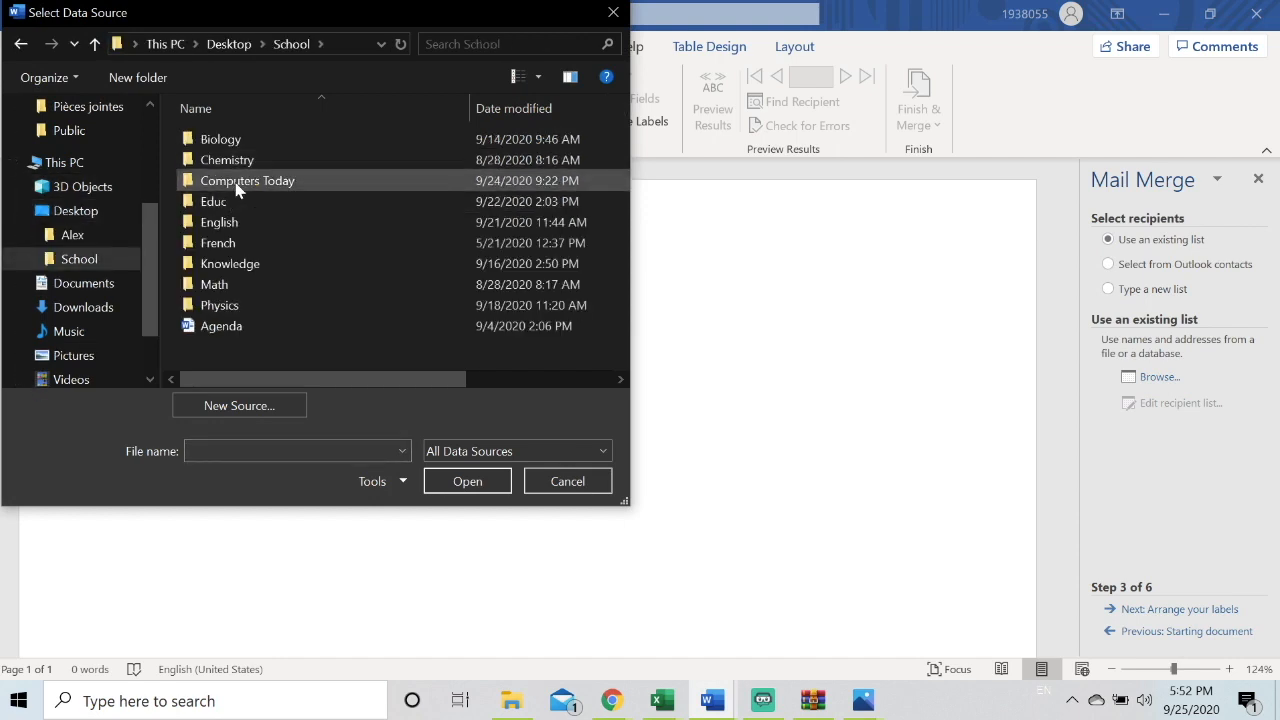
double_click(237, 186)
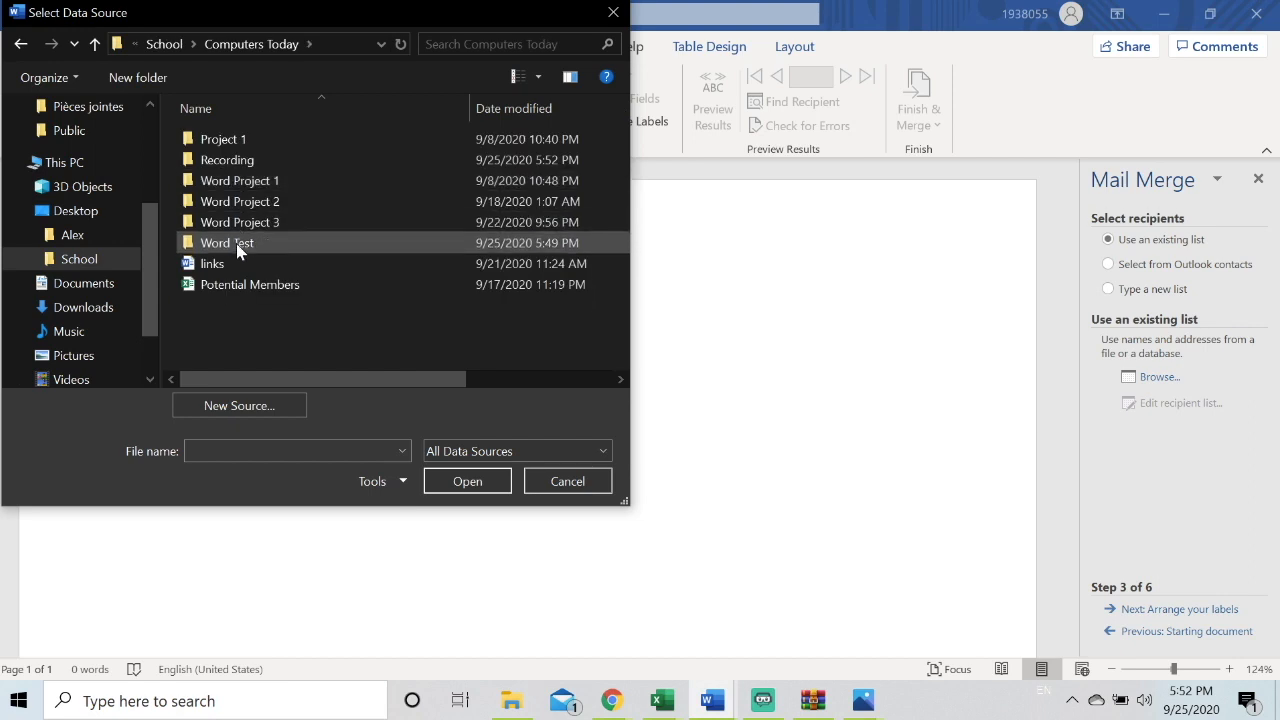
double_click(238, 243)
double_click(234, 201)
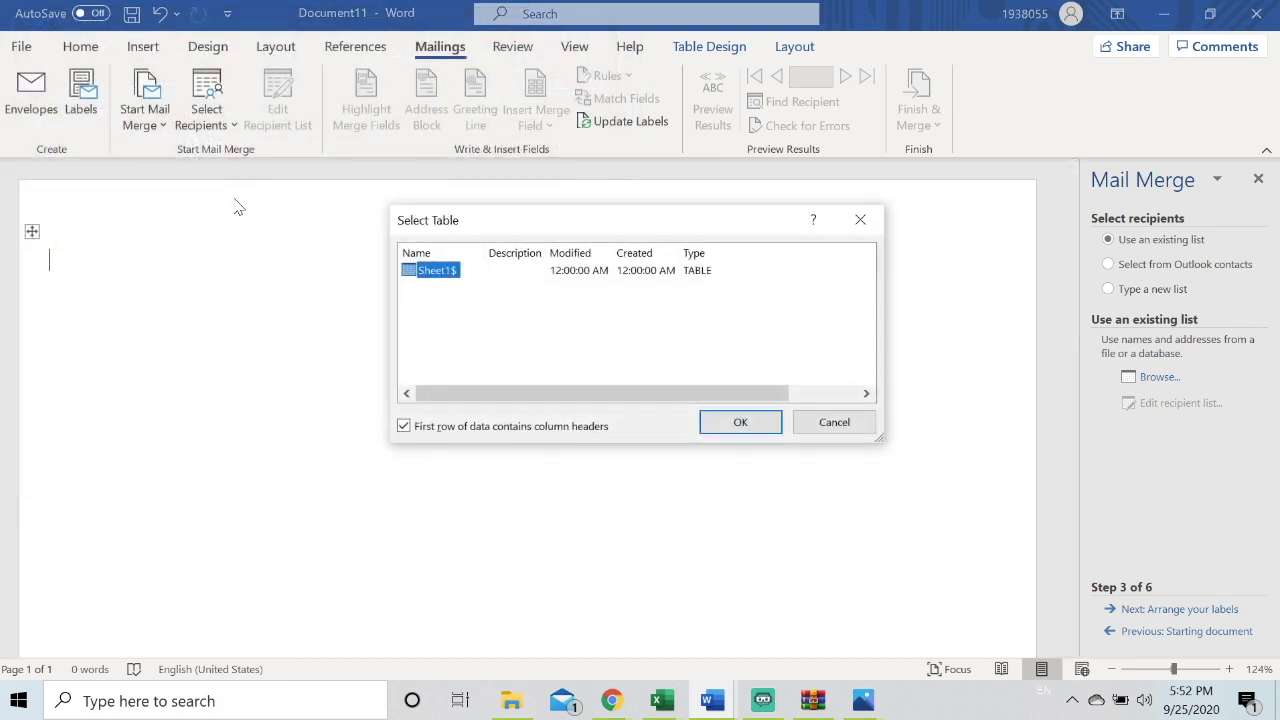
left_click(726, 422)
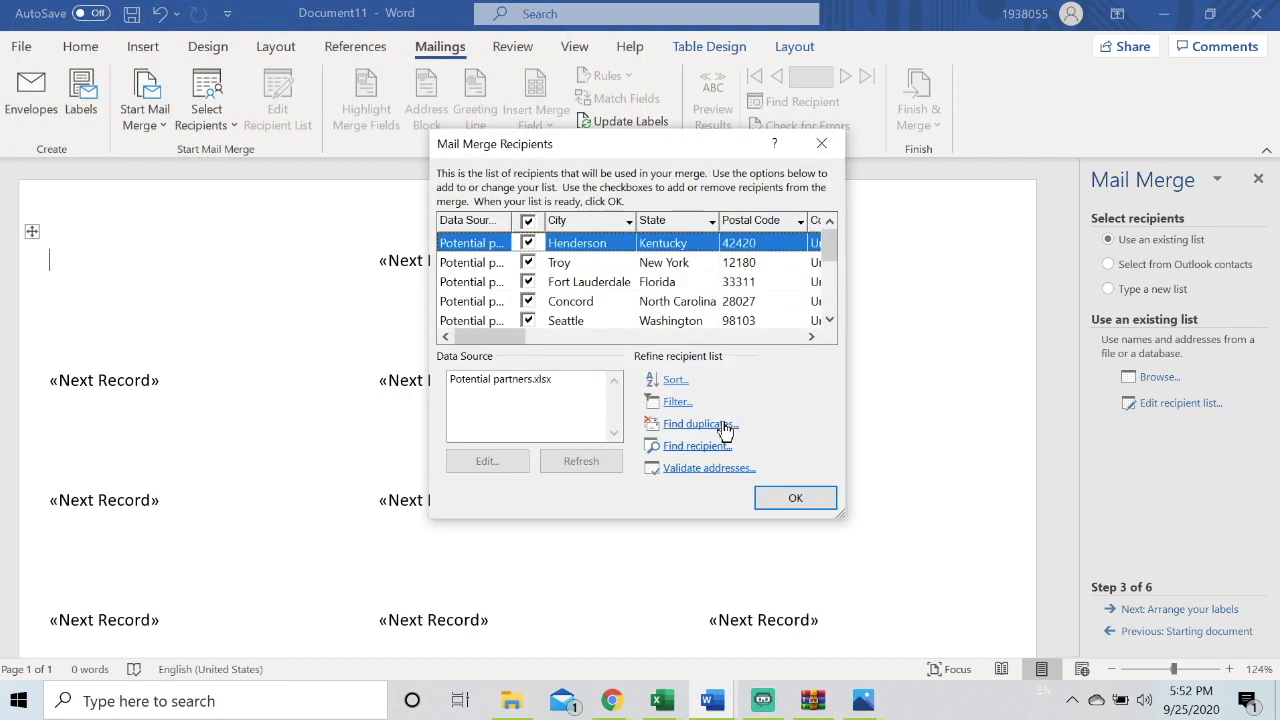
left_click(780, 500)
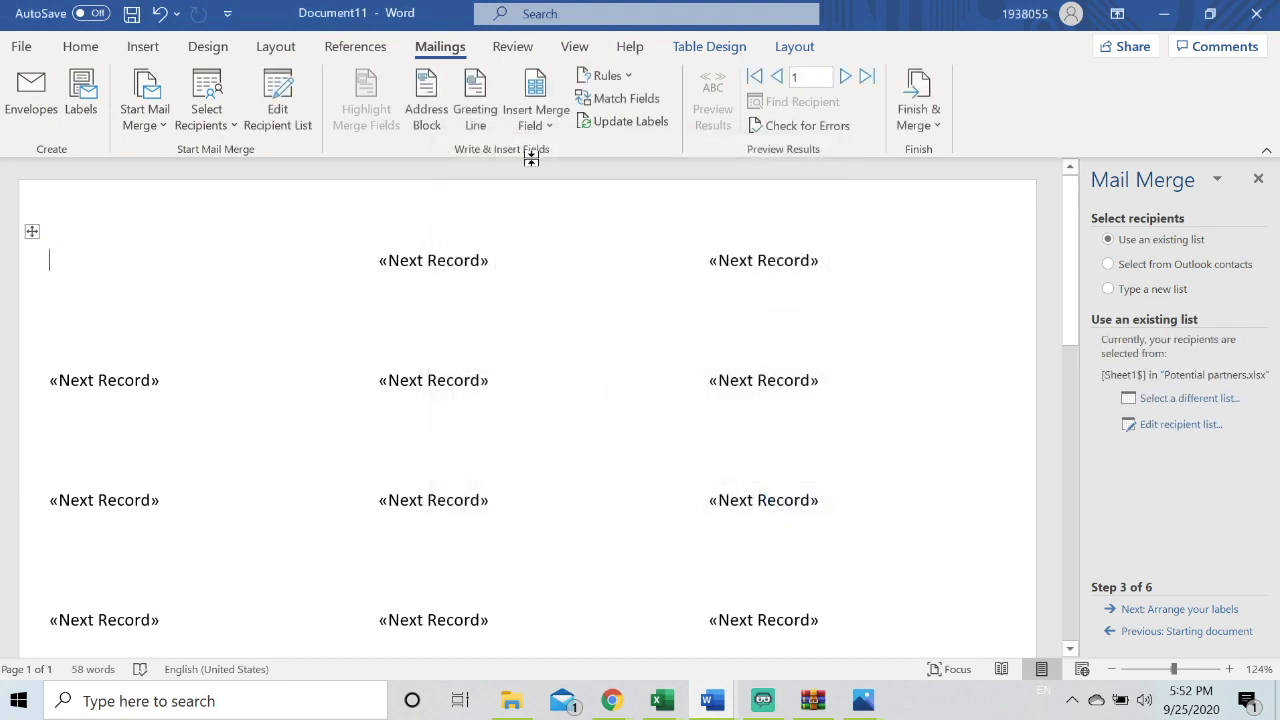
Add the Customer_Name field to the first label and, on the next line, an Address Block in the Josh Randall Jr. name format
left_click(536, 115)
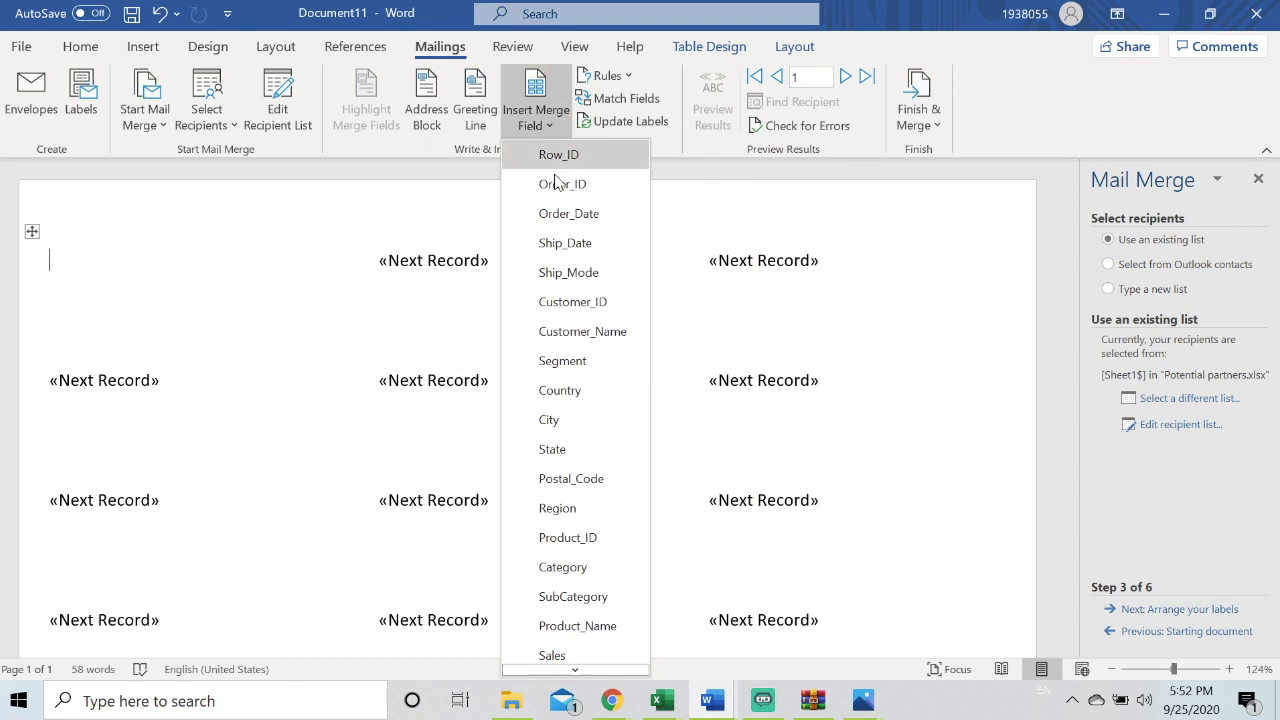
left_click(584, 331)
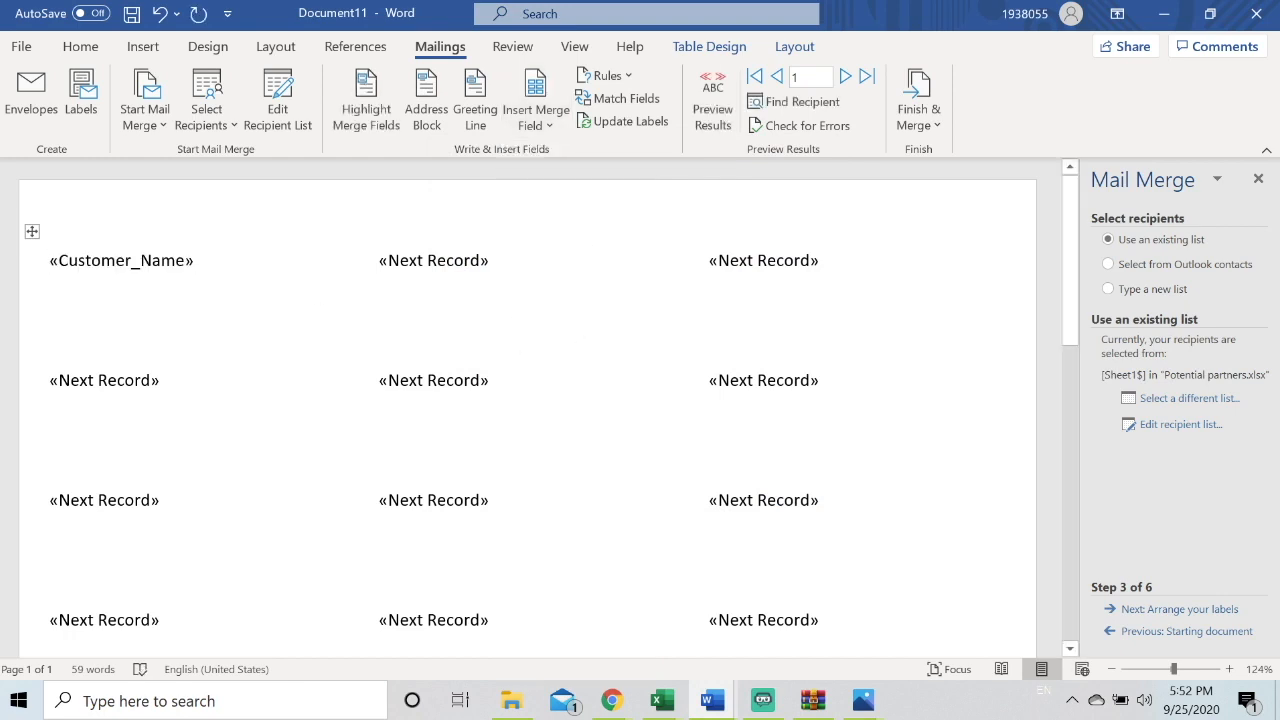
key("Return")
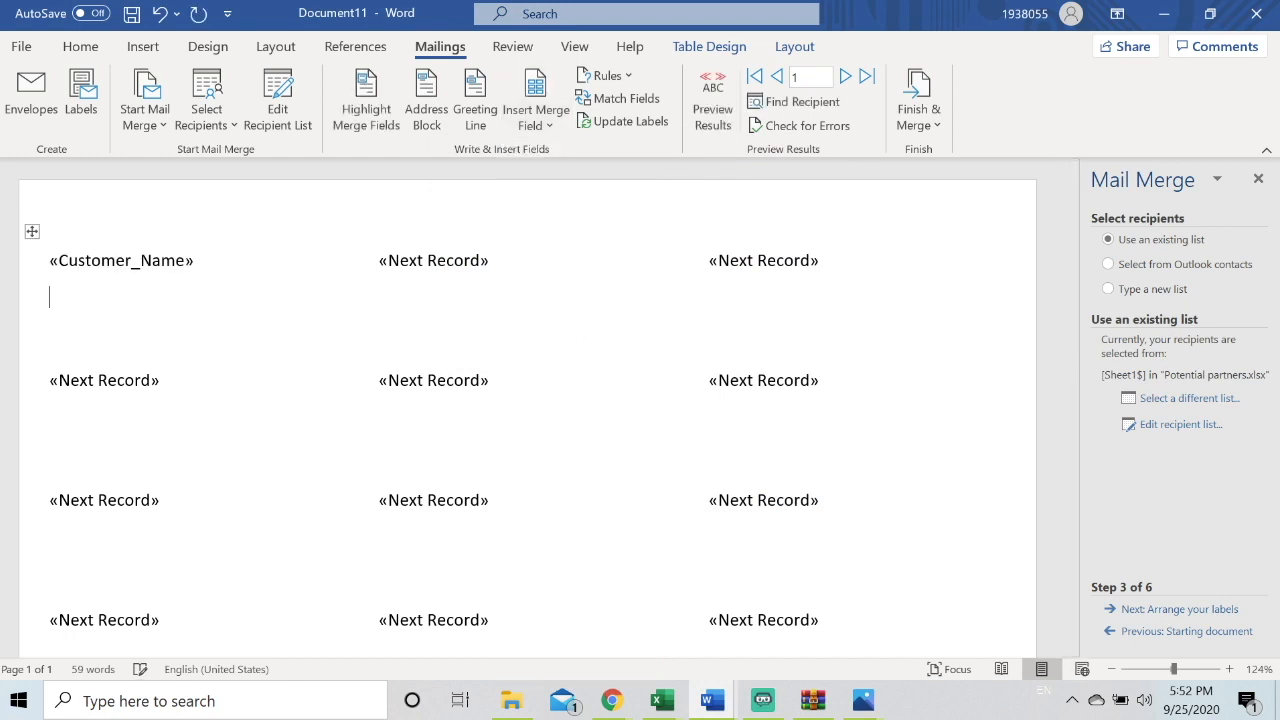
left_click(438, 112)
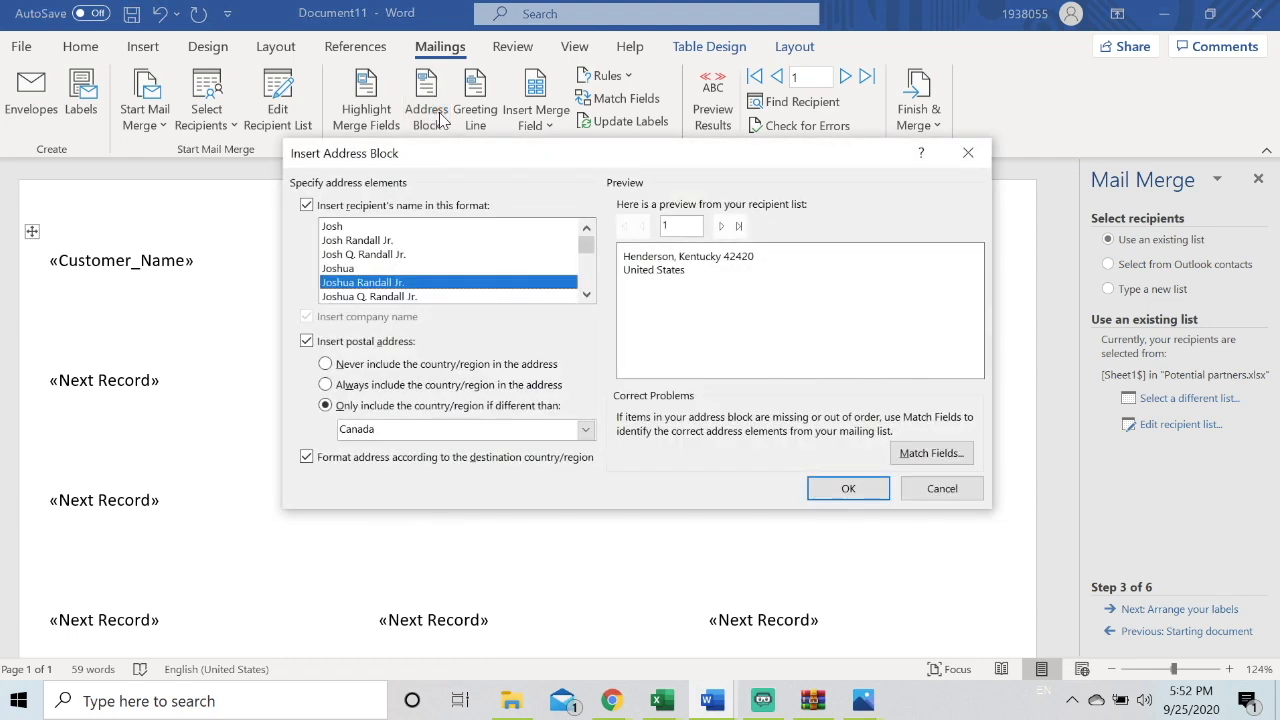
left_click(378, 243)
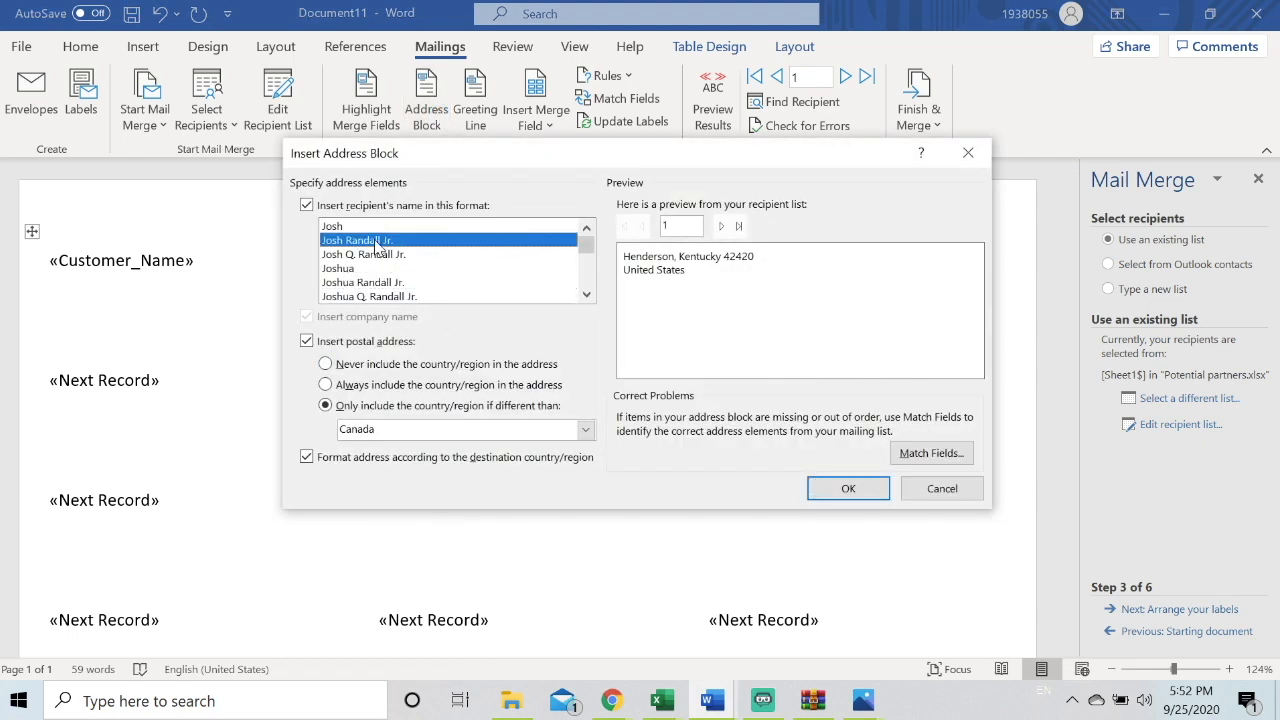
left_click(846, 487)
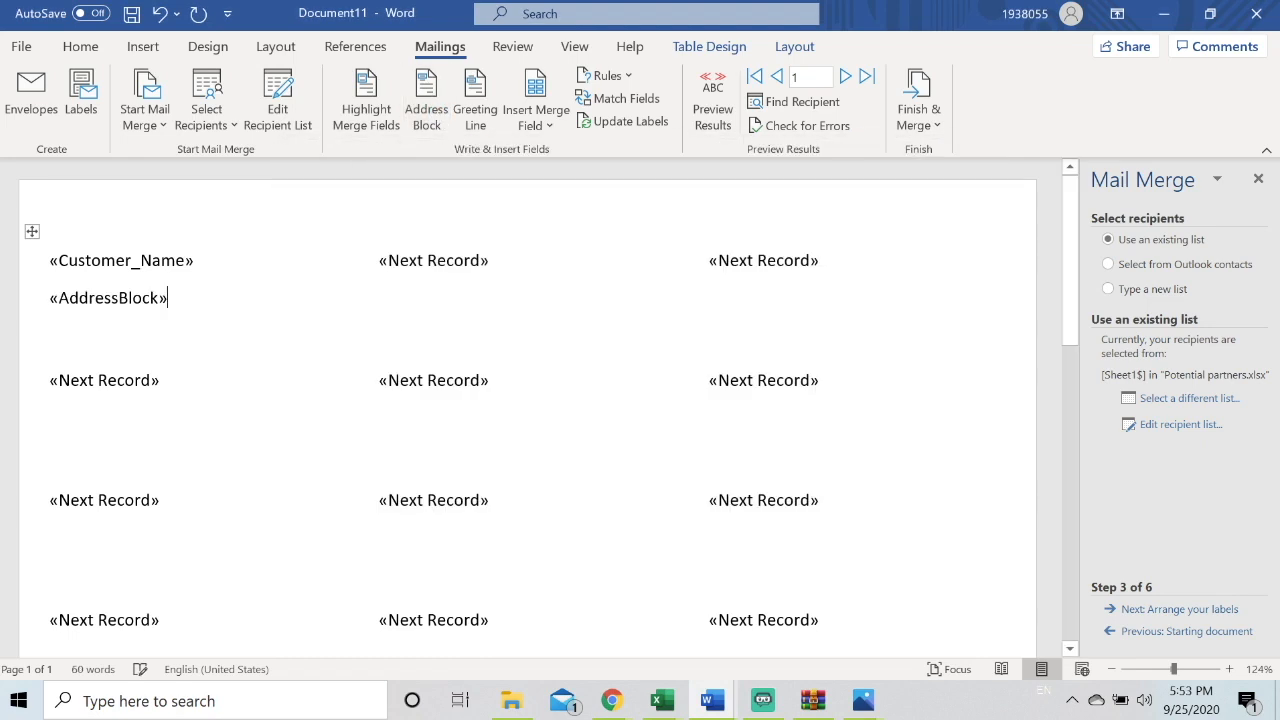
Replicate the first label's layout to all labels and preview the merged labels
left_click(1176, 610)
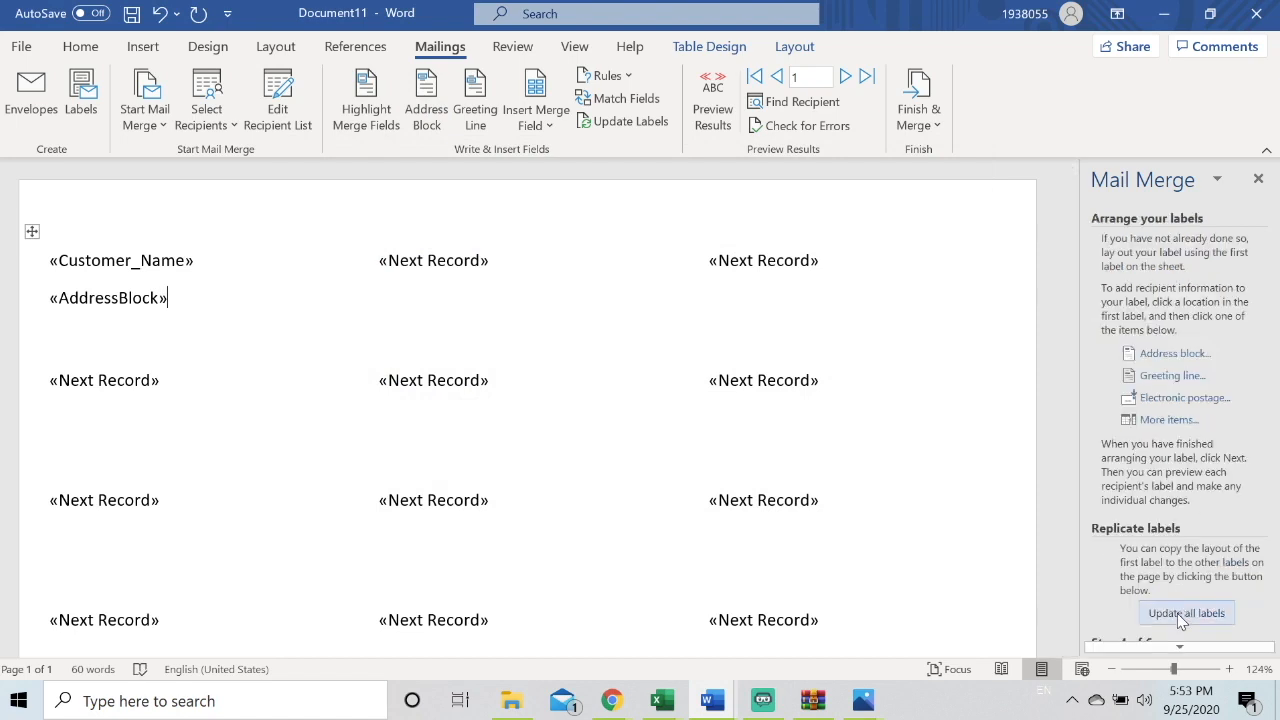
left_click(1178, 613)
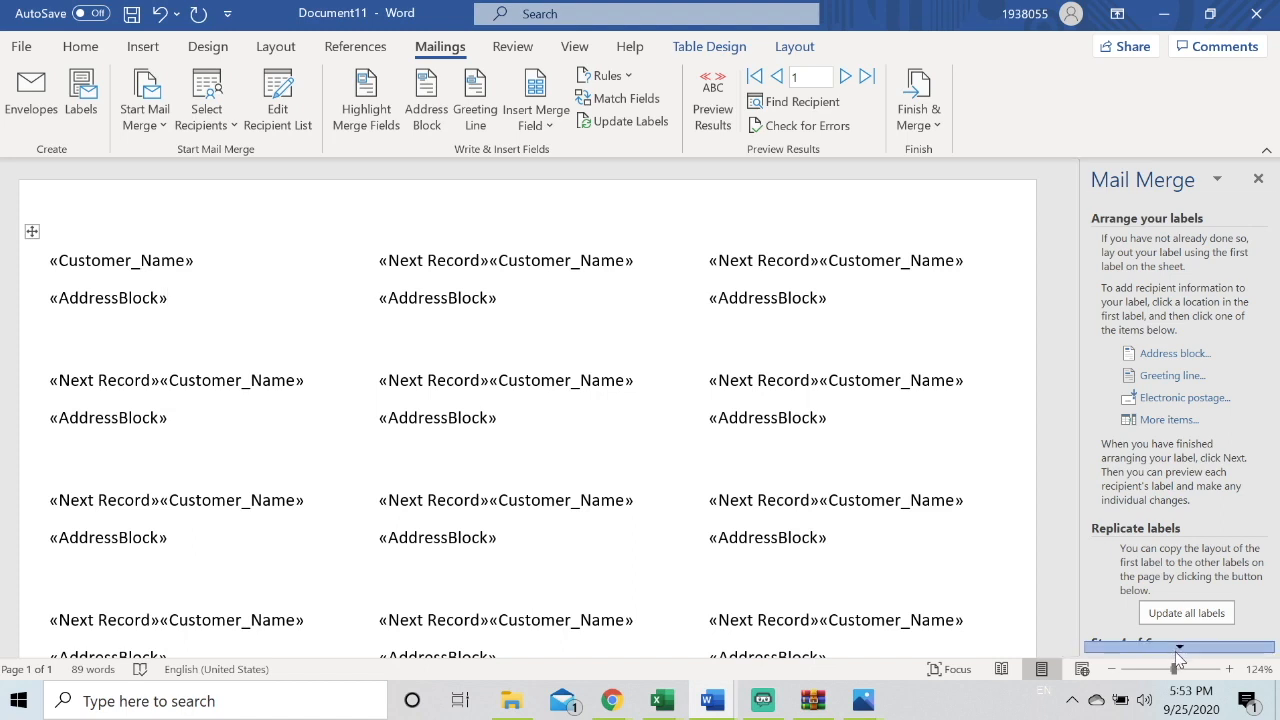
scroll(1178, 625, "down", 2)
left_click(1178, 620)
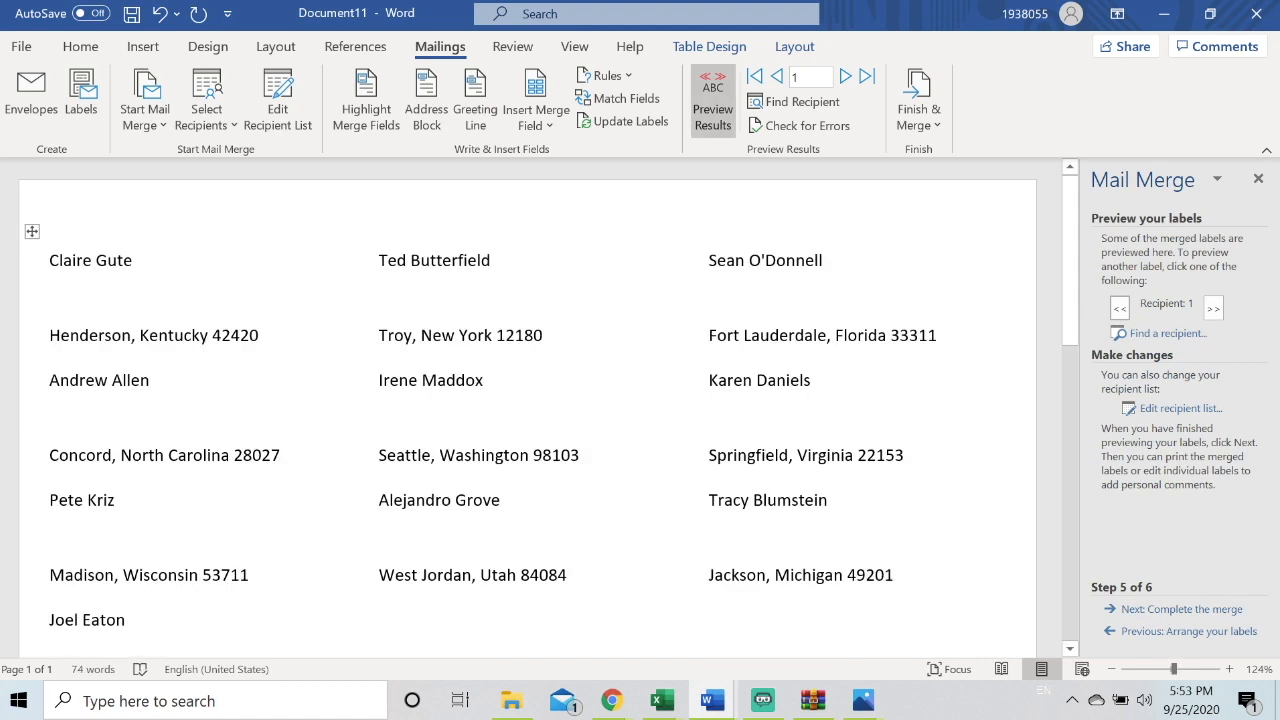
scroll(528, 405, "down", 2)
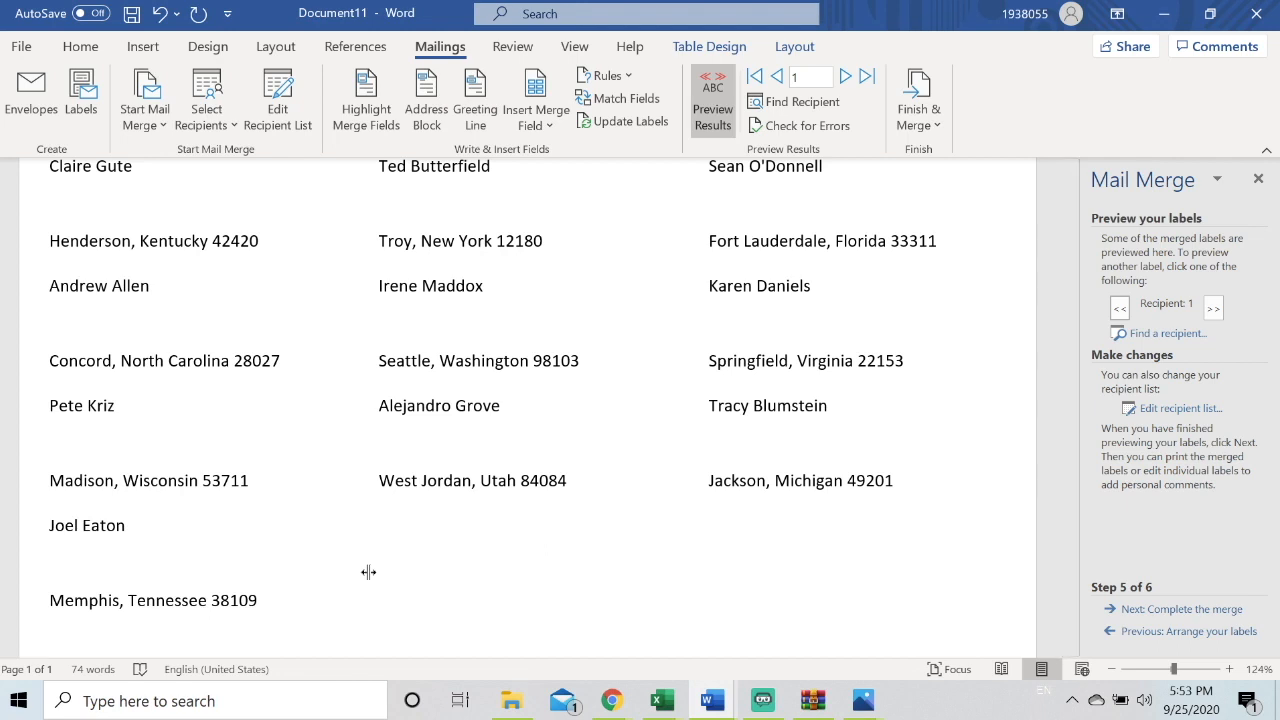
Select all the labels and turn on not adding space between paragraphs of the same style
key("ctrl+a")
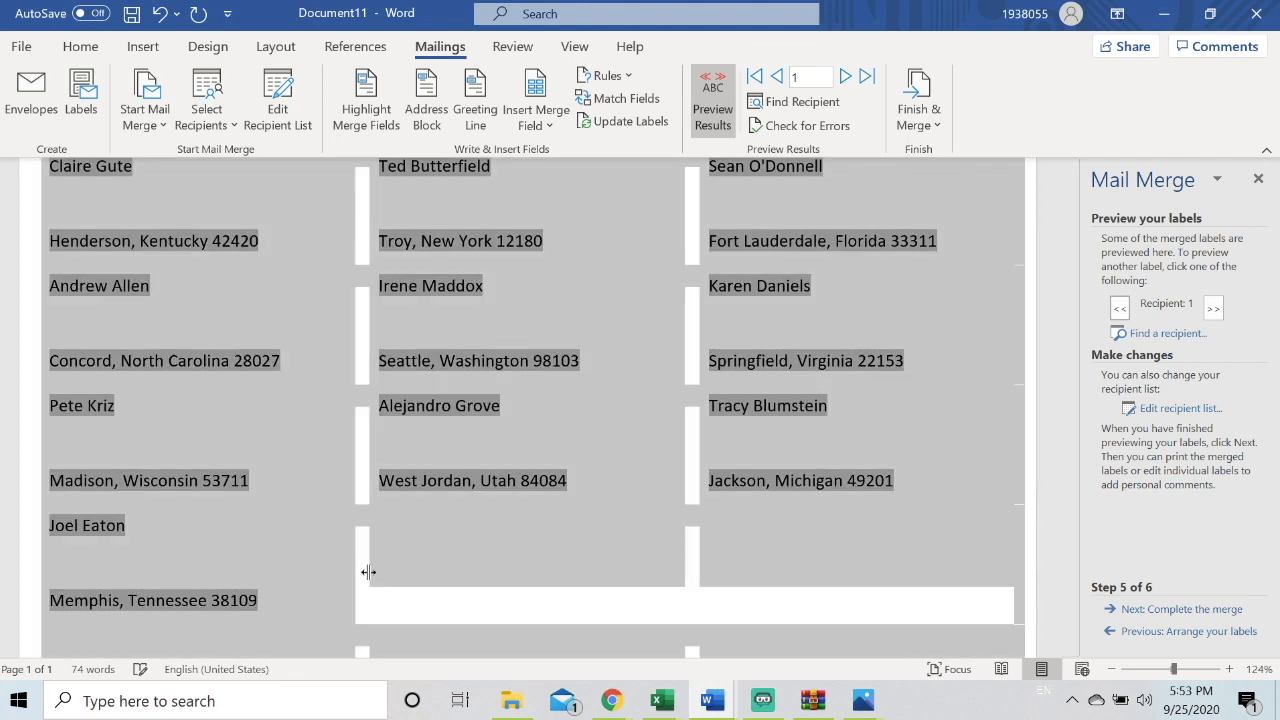
right_click(610, 458)
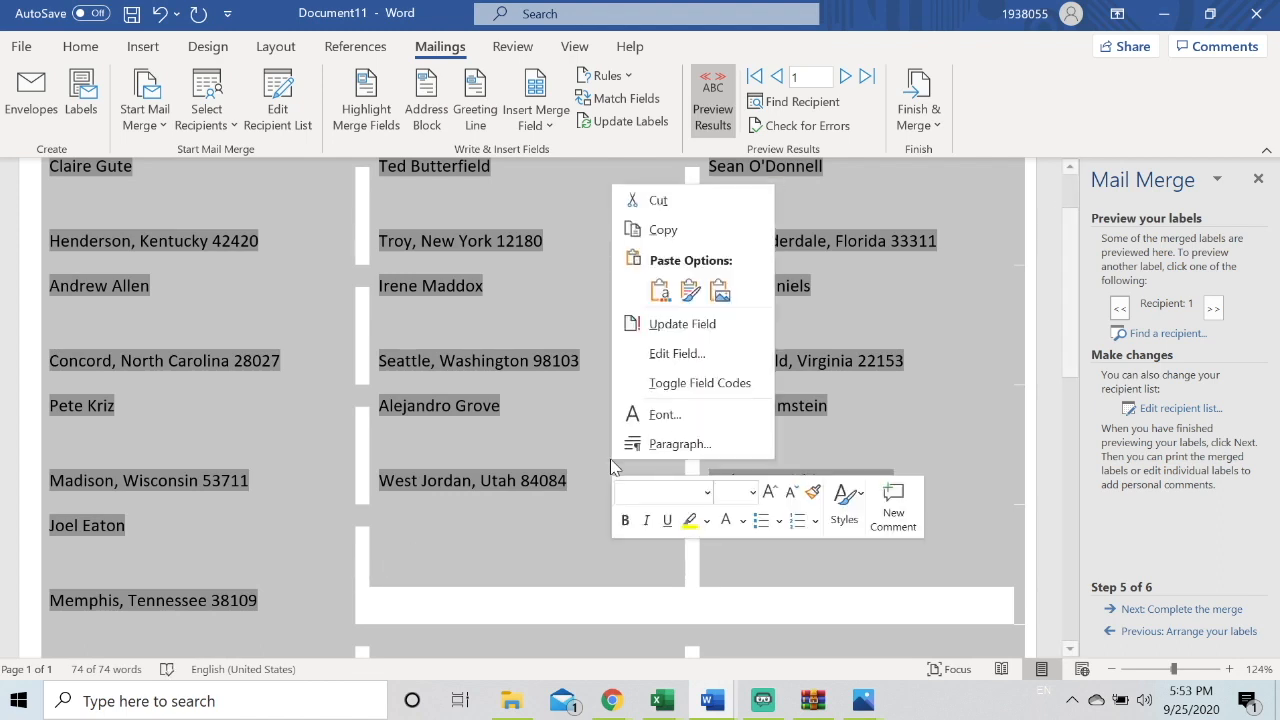
left_click(660, 452)
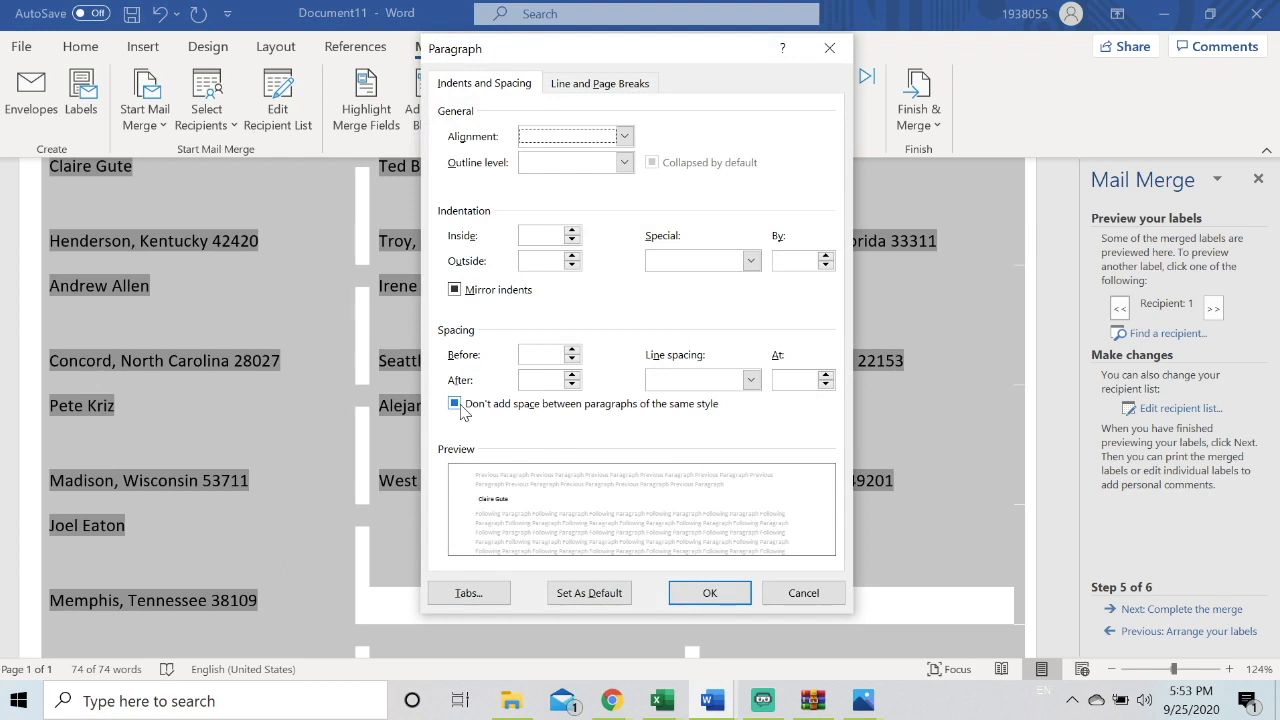
left_click(460, 406)
left_click(698, 602)
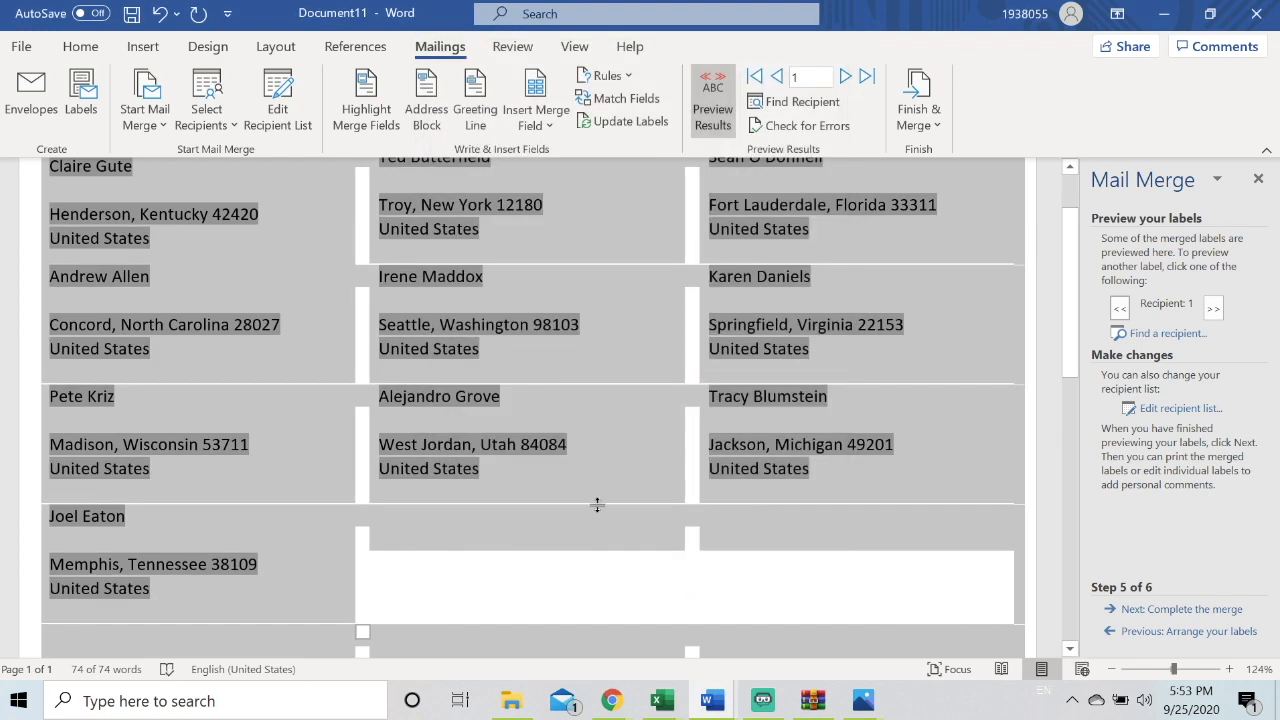
Delete the blank line between the name and the address in each label of the first column
left_click(380, 579)
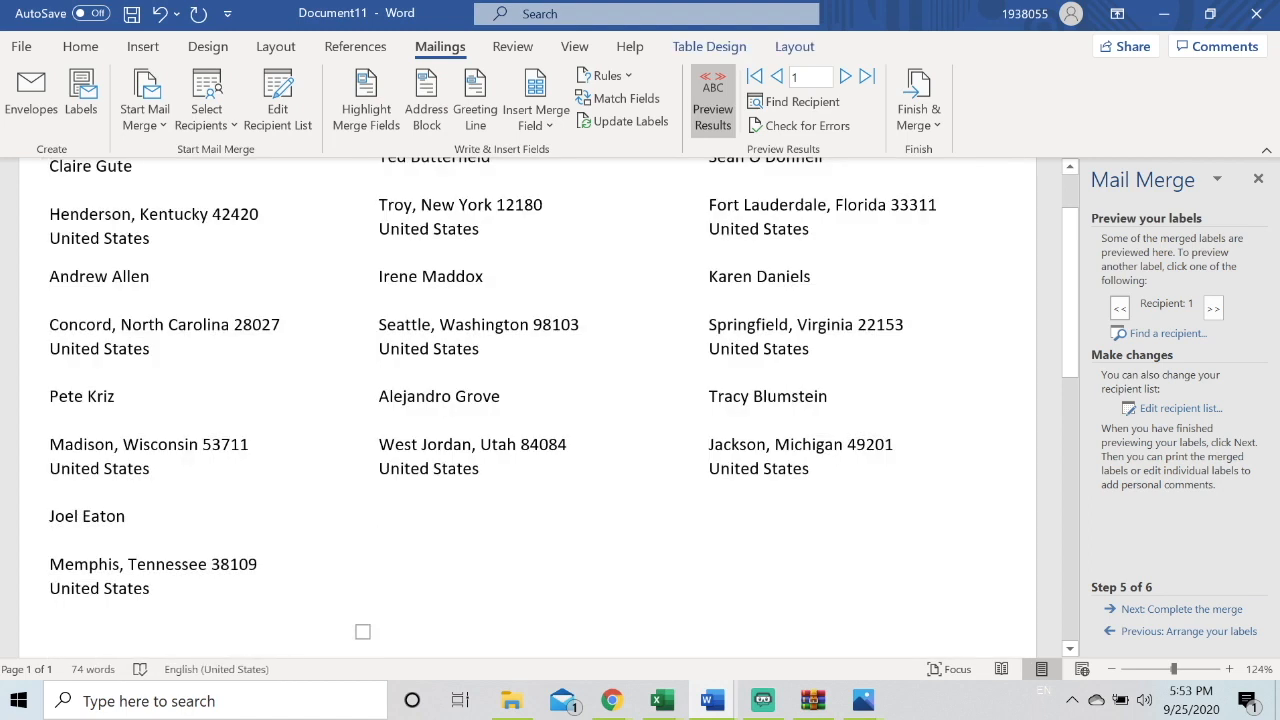
triple_click(49, 540)
key("BackSpace")
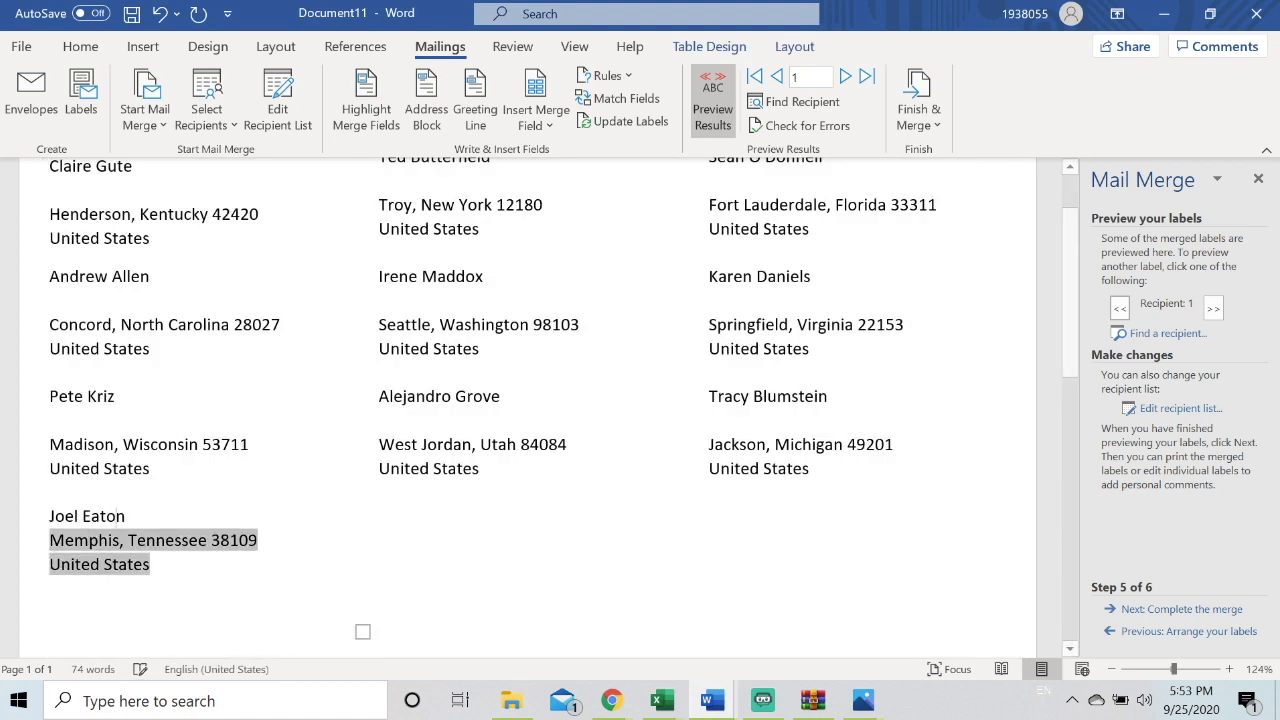
left_click(42, 420)
key("BackSpace")
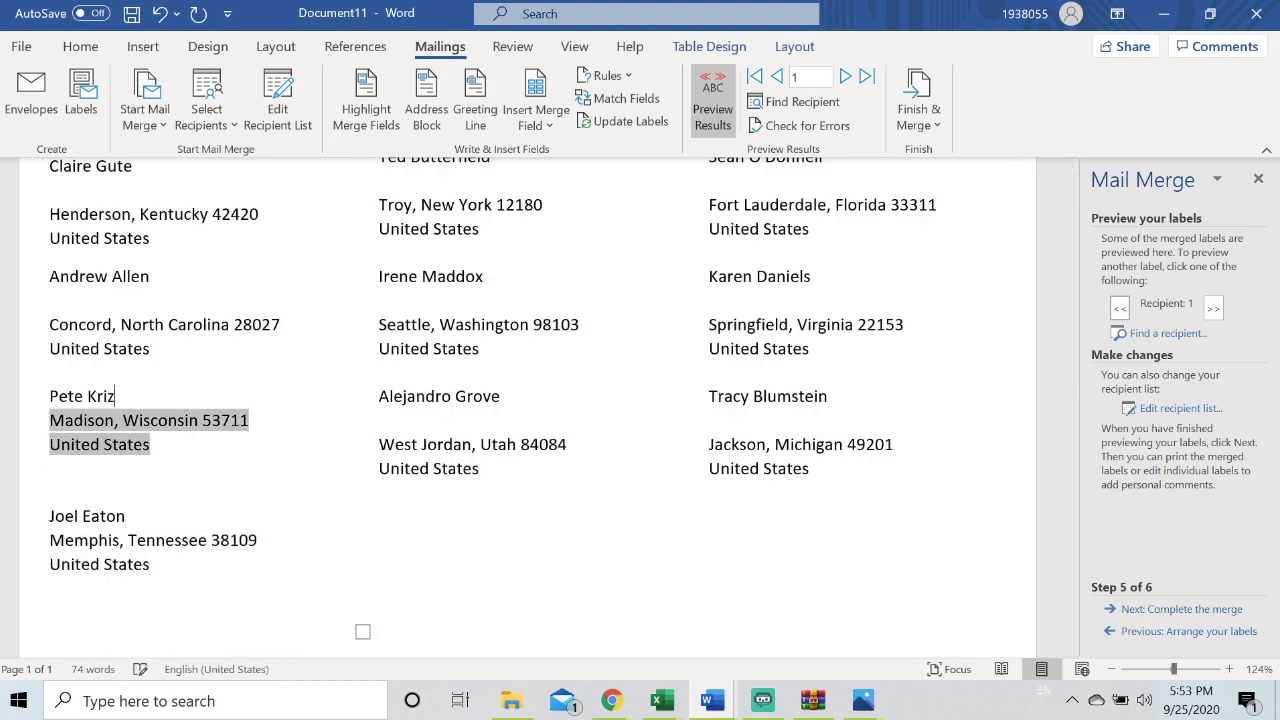
left_click(49, 300)
key("BackSpace")
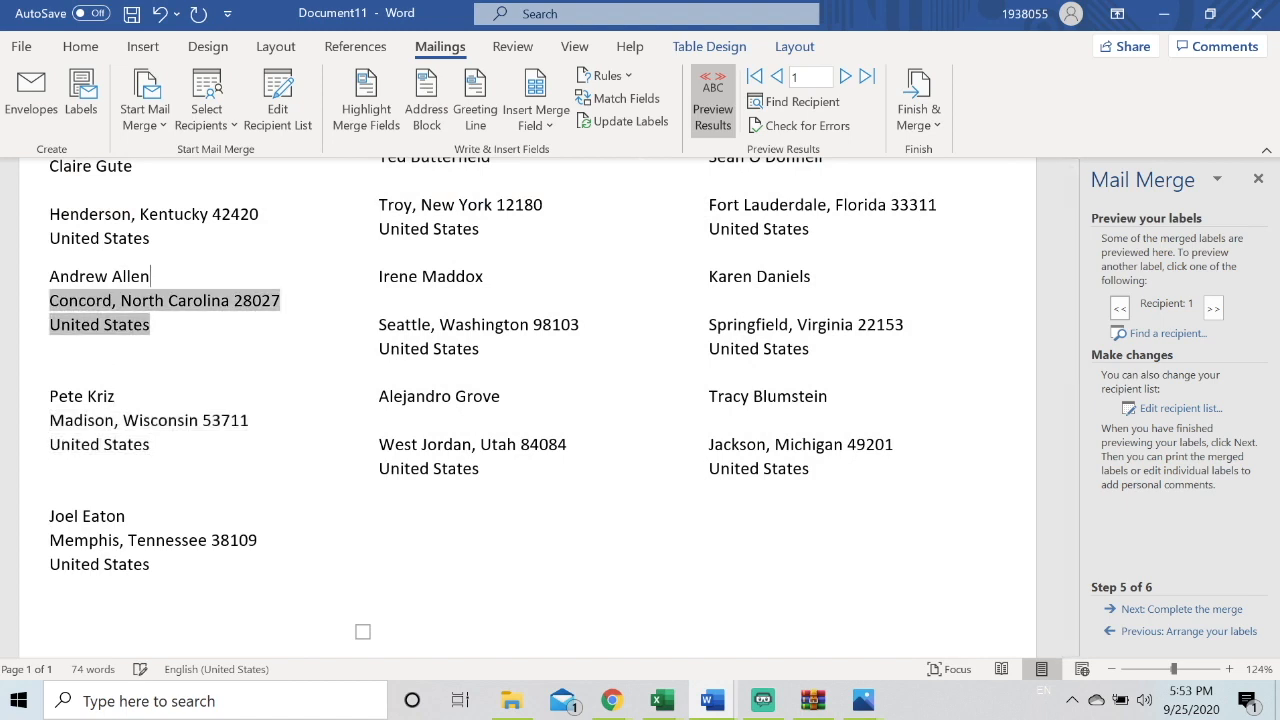
scroll(49, 300, "up", 2)
left_click(50, 284)
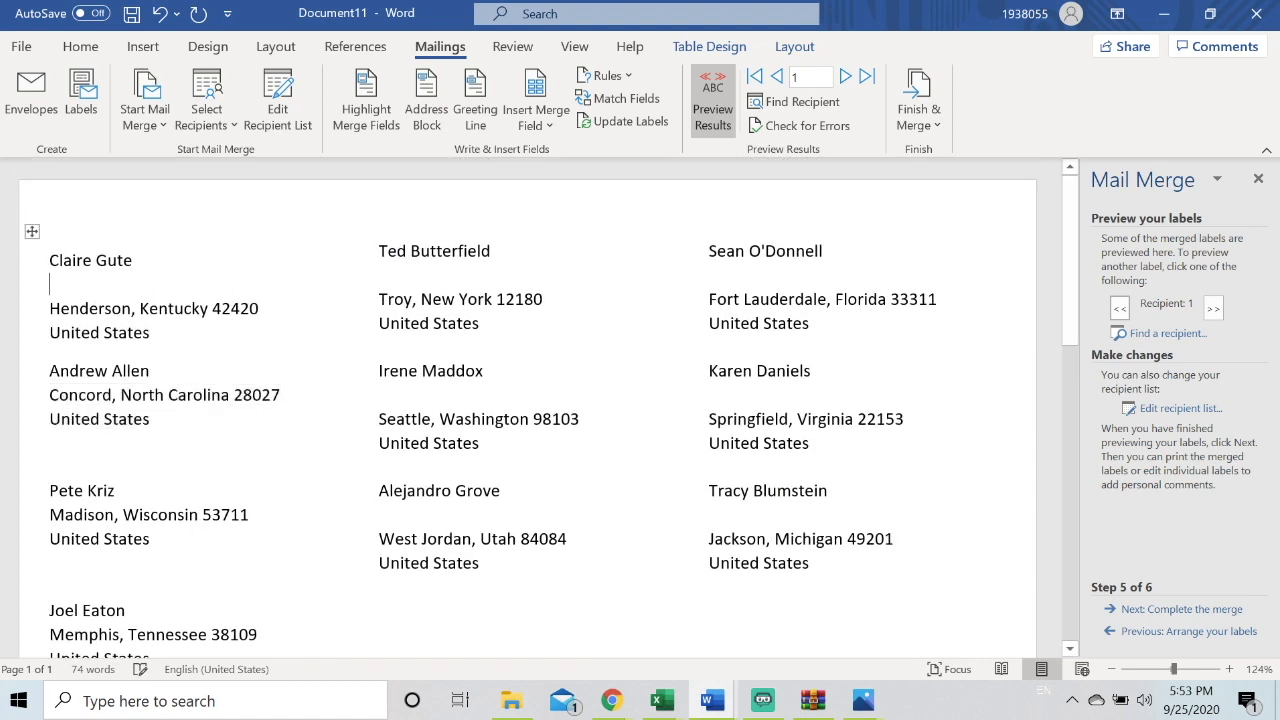
key("BackSpace")
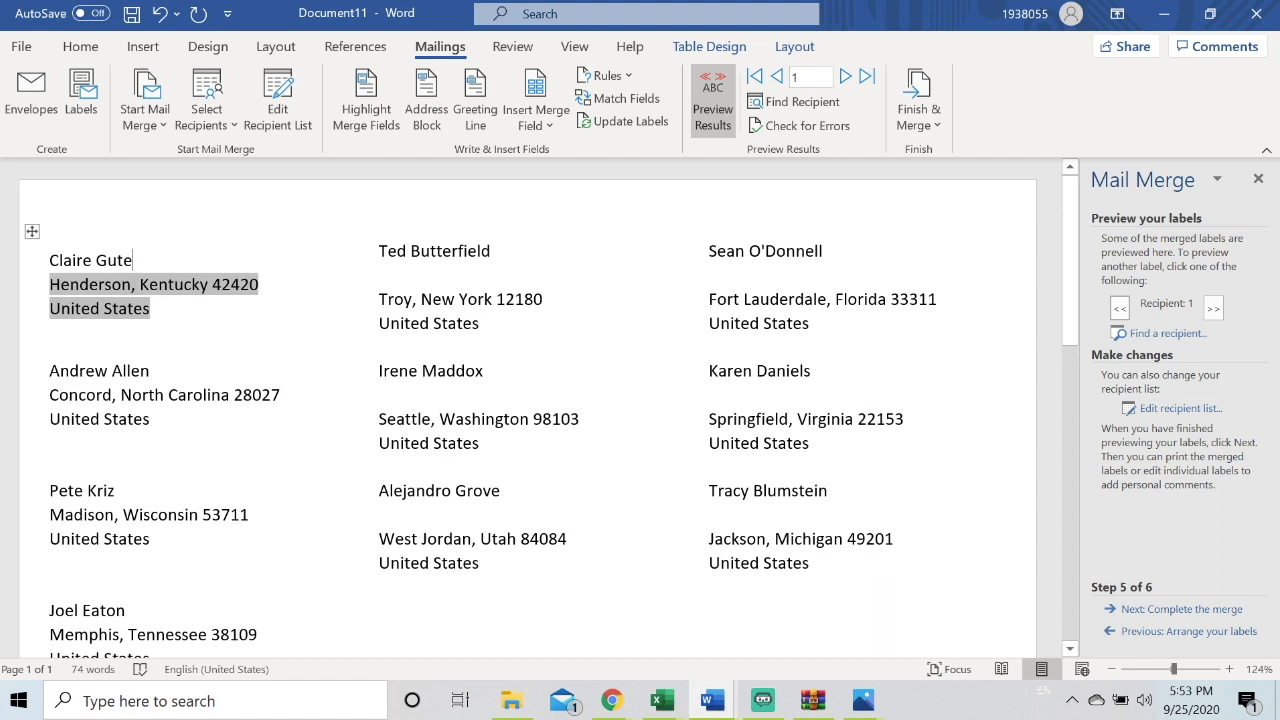
Delete the blank line between the name and the address in each label of the second column
left_click(376, 275)
key("BackSpace")
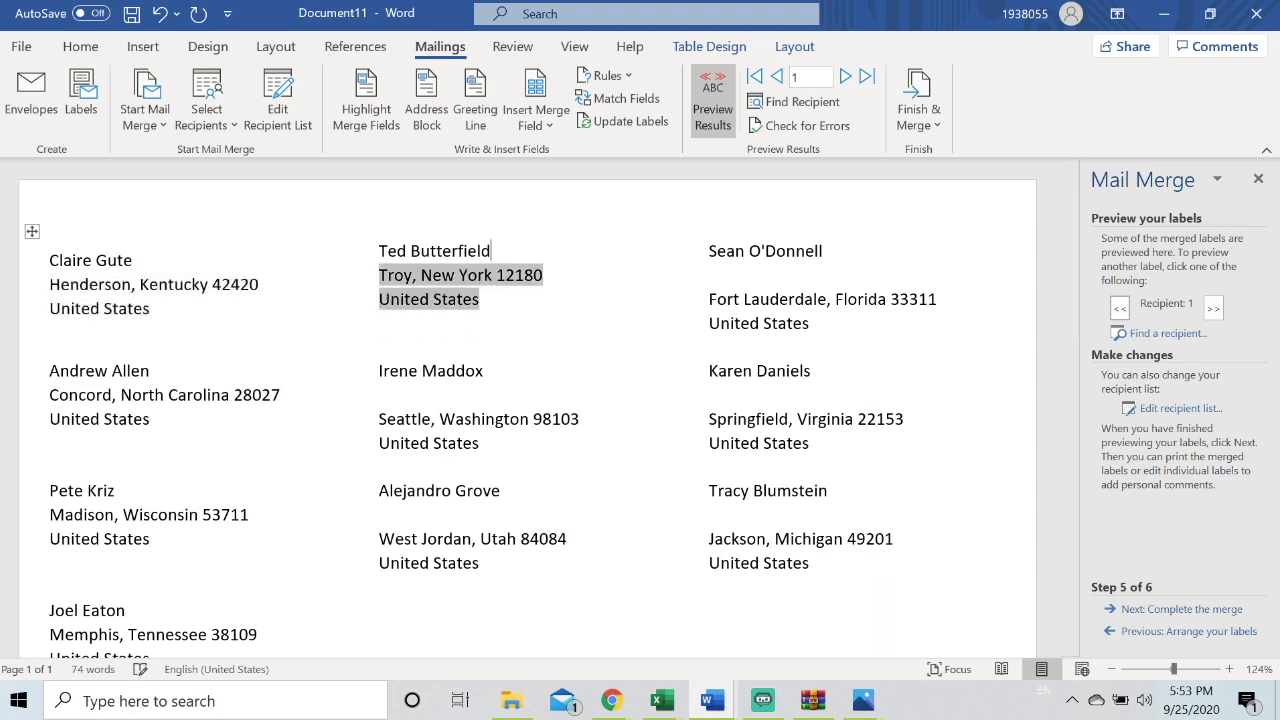
left_click(376, 395)
key("BackSpace")
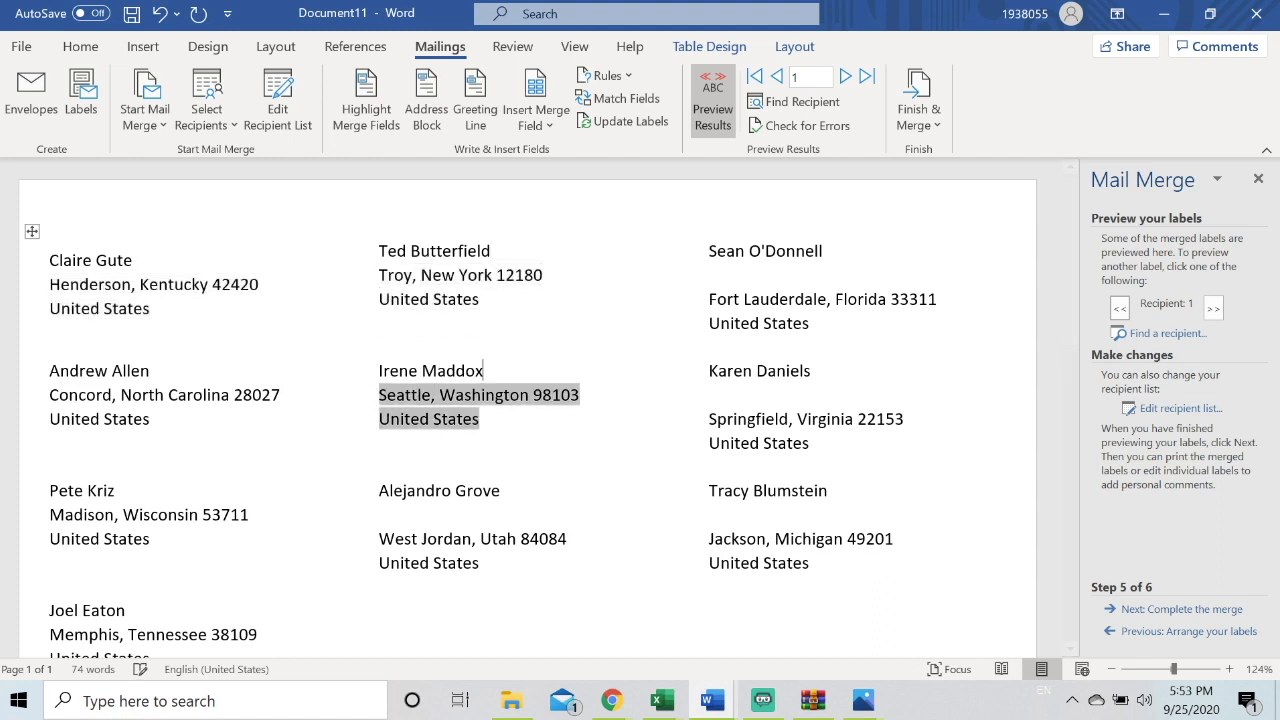
left_click(378, 514)
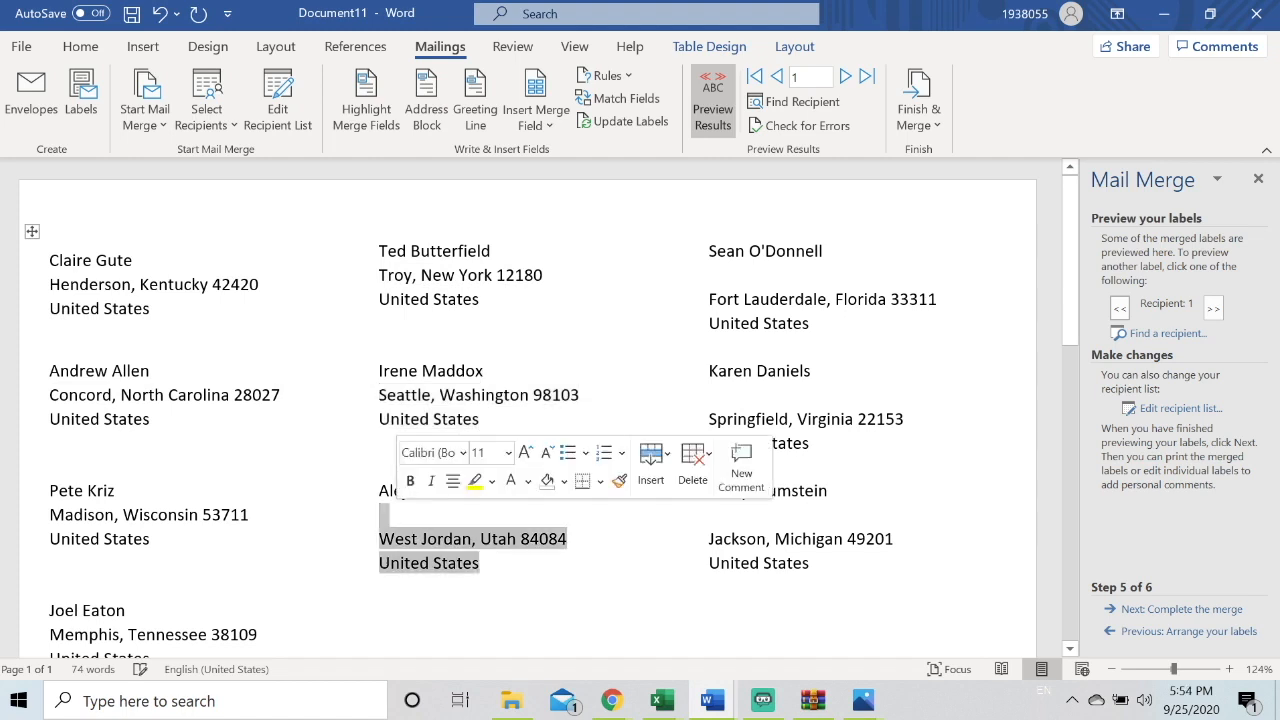
key("BackSpace")
double_click(400, 520)
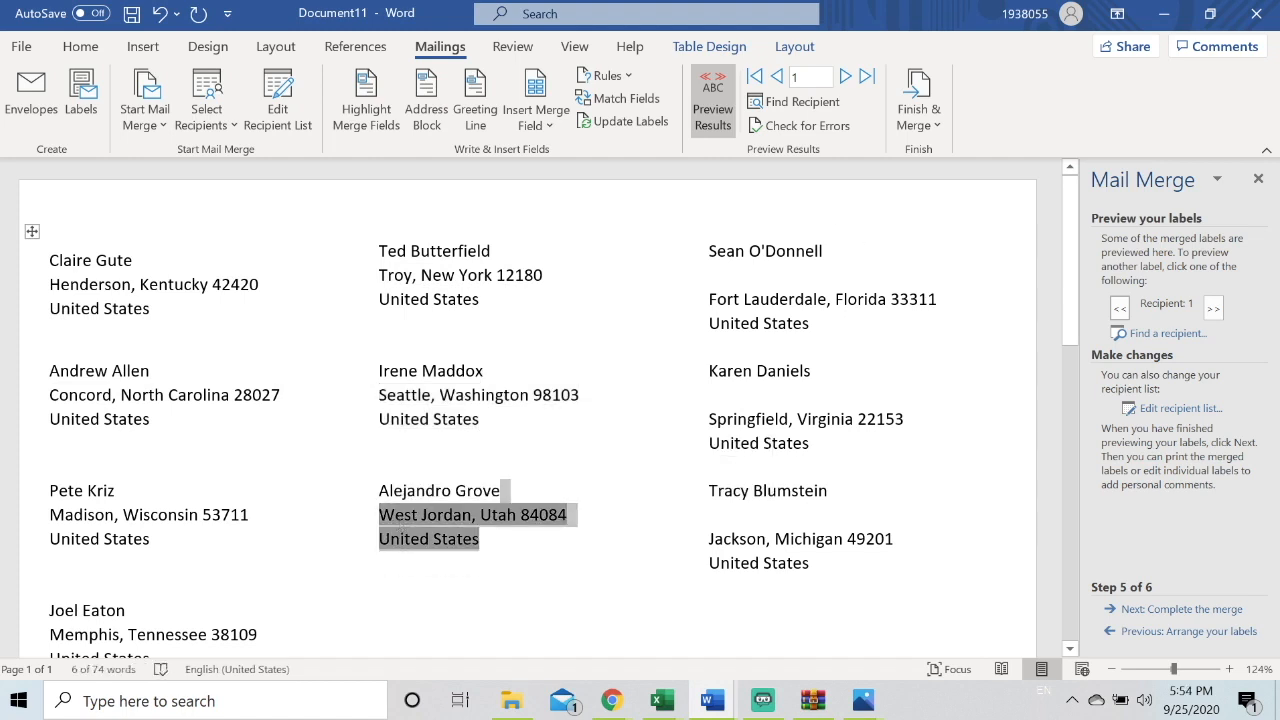
Delete the blank line between the name and the address in each label of the third column
left_click(709, 275)
key("BackSpace")
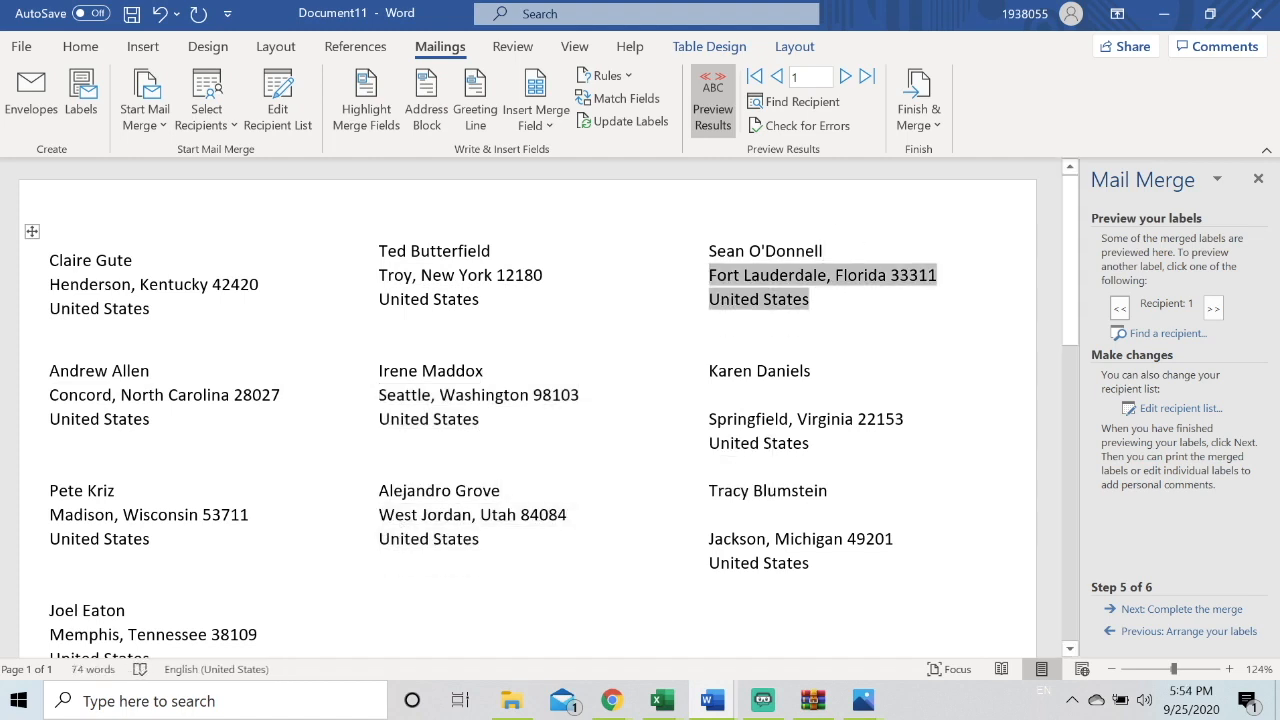
left_click(709, 395)
key("BackSpace")
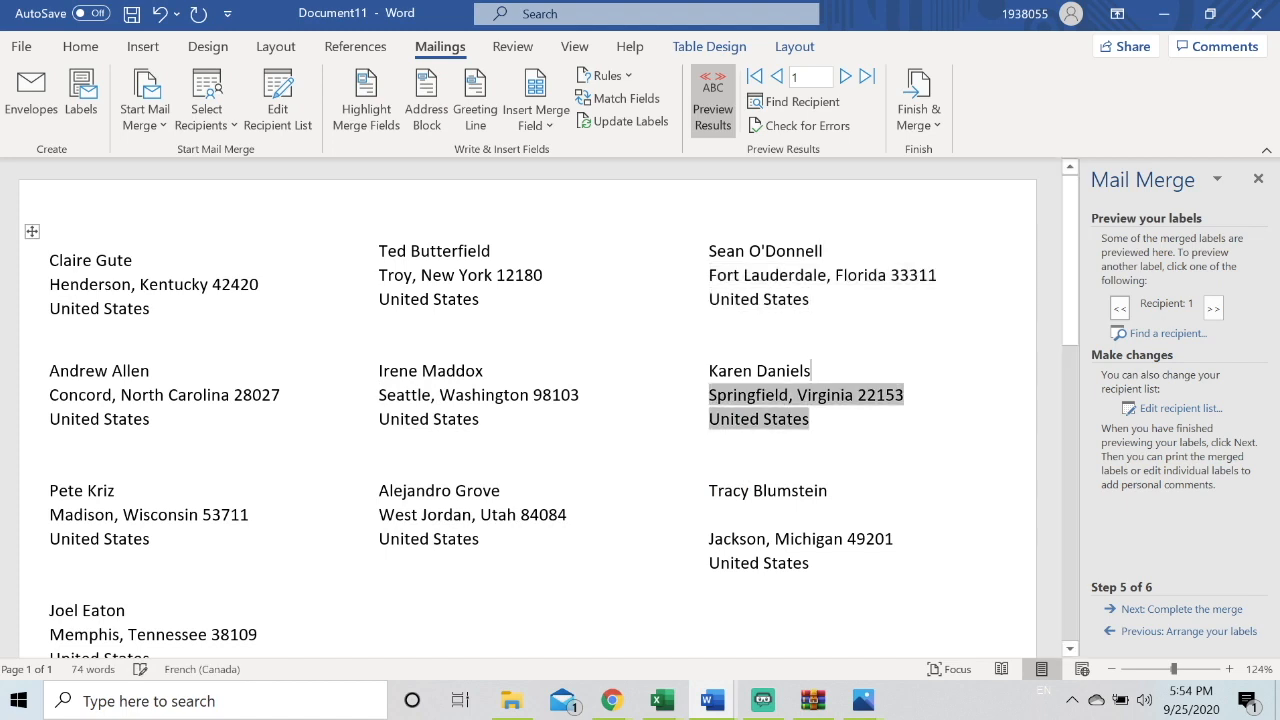
left_click(709, 539)
key("BackSpace")
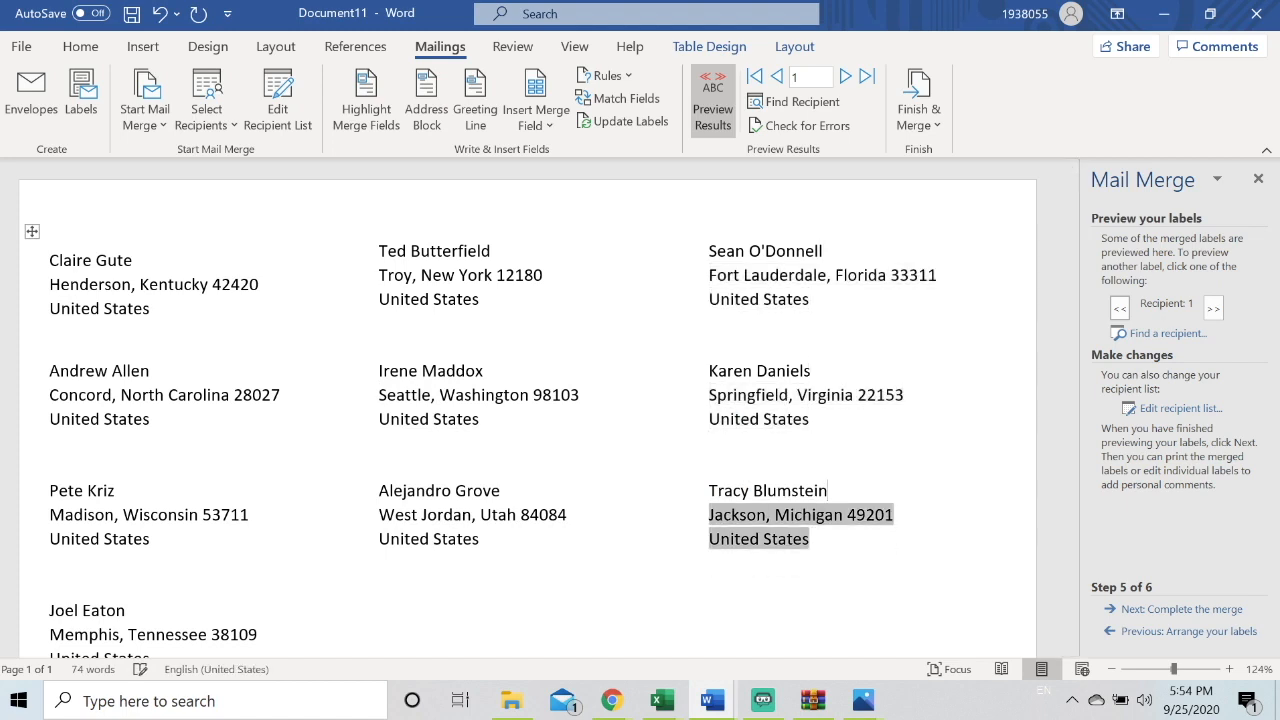
Finish the merge by merging all records into a new editable labels document
left_click(936, 102)
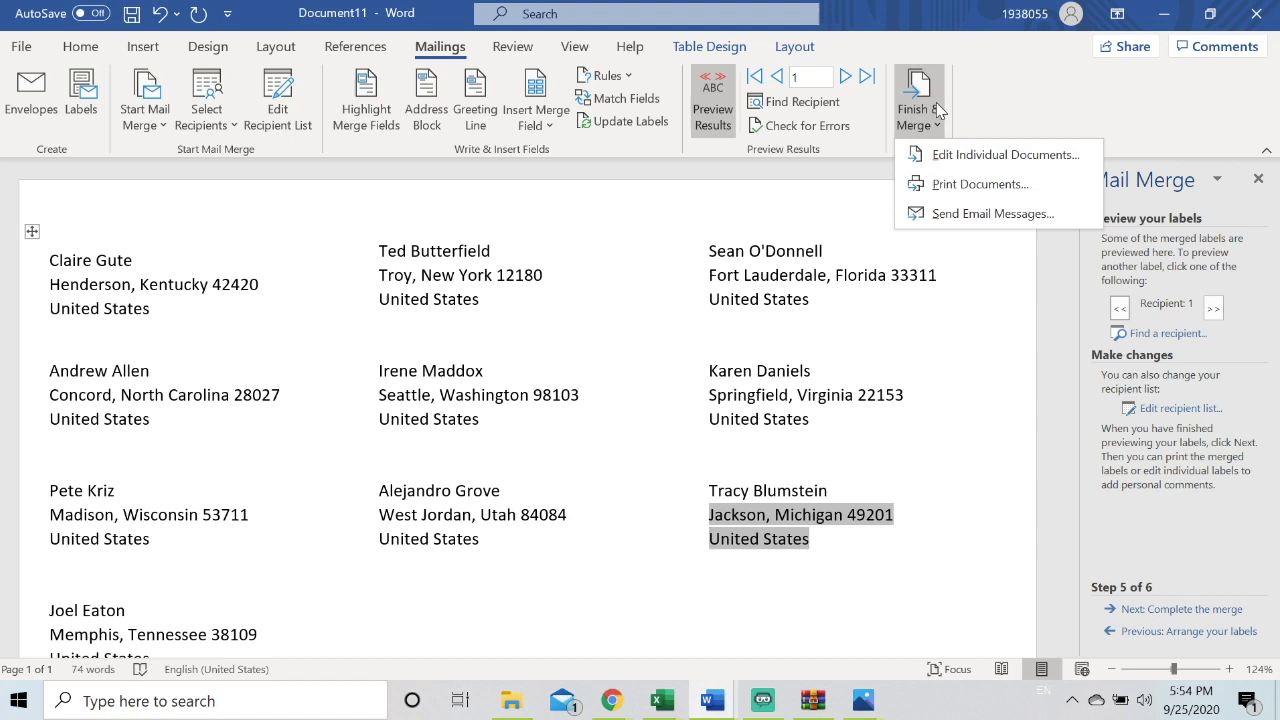
left_click(949, 156)
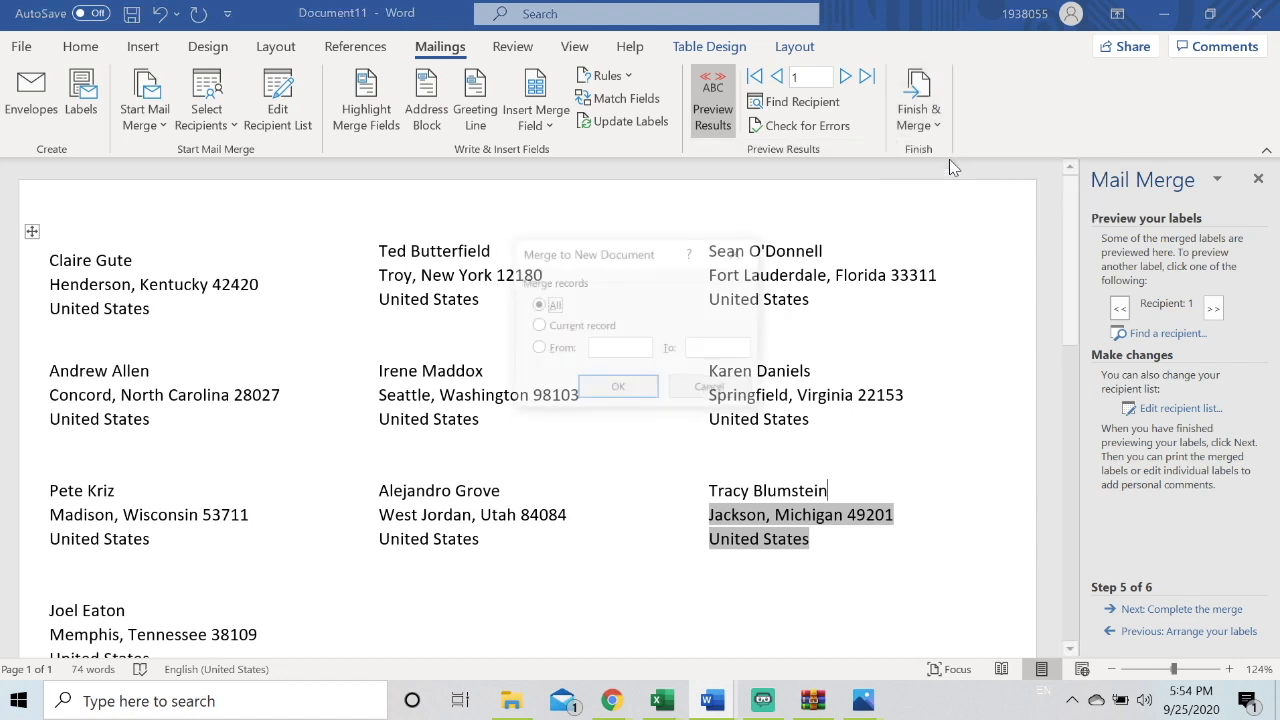
left_click(630, 386)
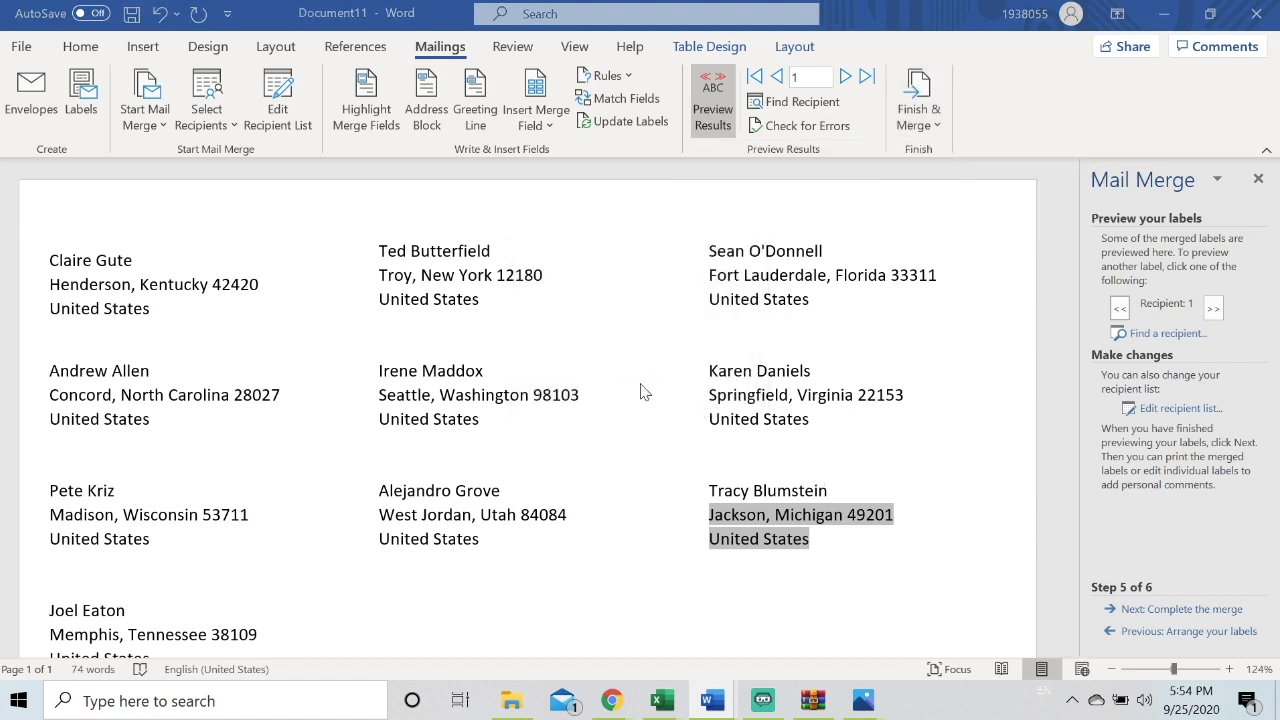
scroll(640, 400, "down", 4)
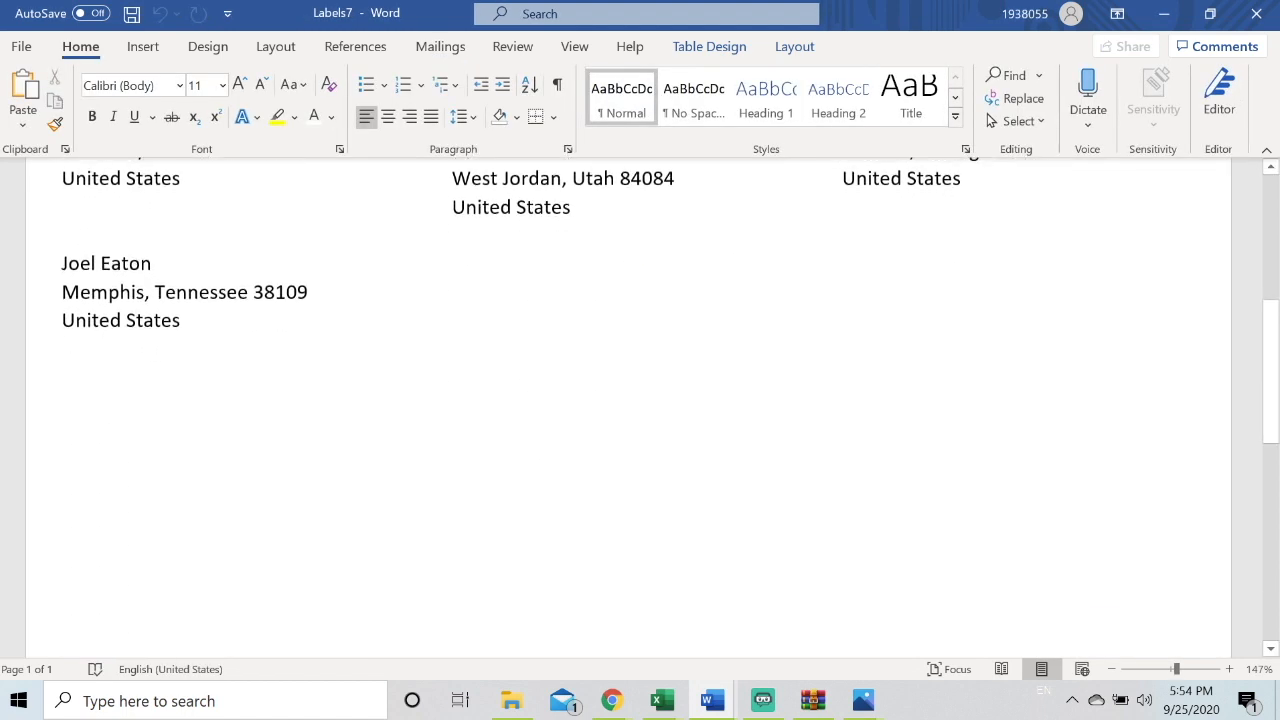
scroll(640, 400, "up", 4)
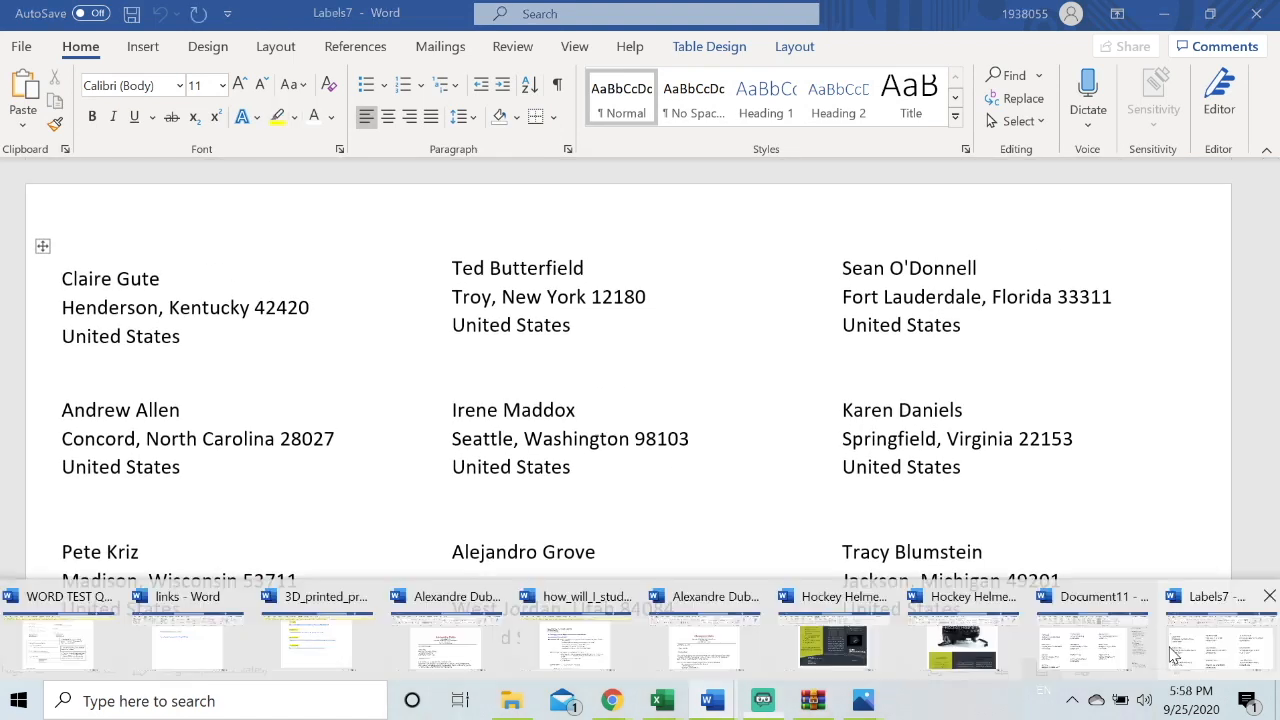
left_click(1175, 655)
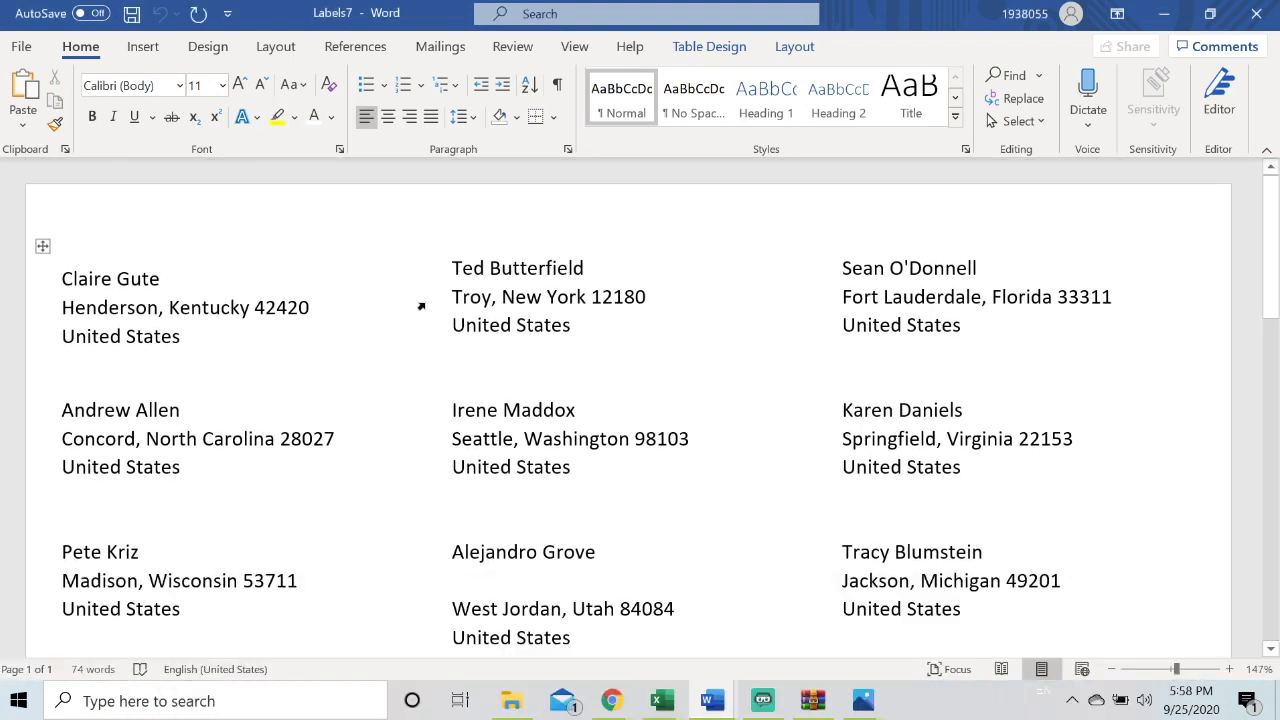
Create a new blank document and start a Labels mail merge in it
left_click(21, 46)
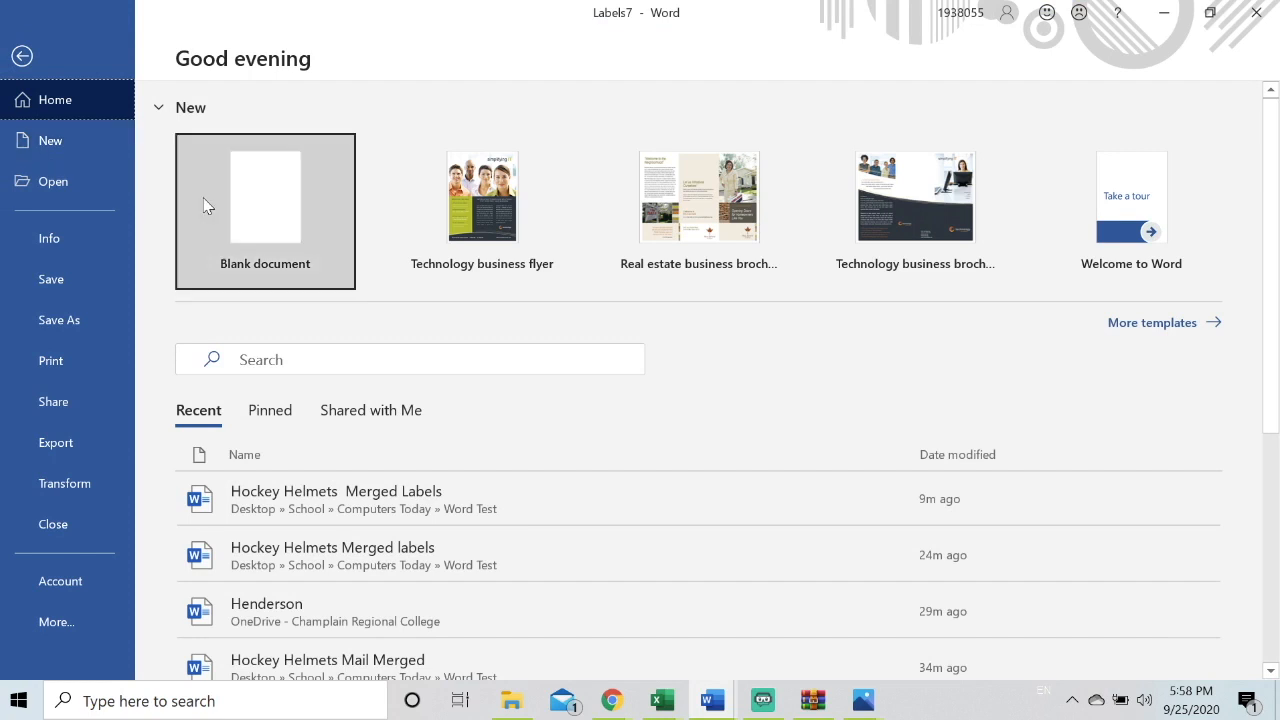
key("Escape")
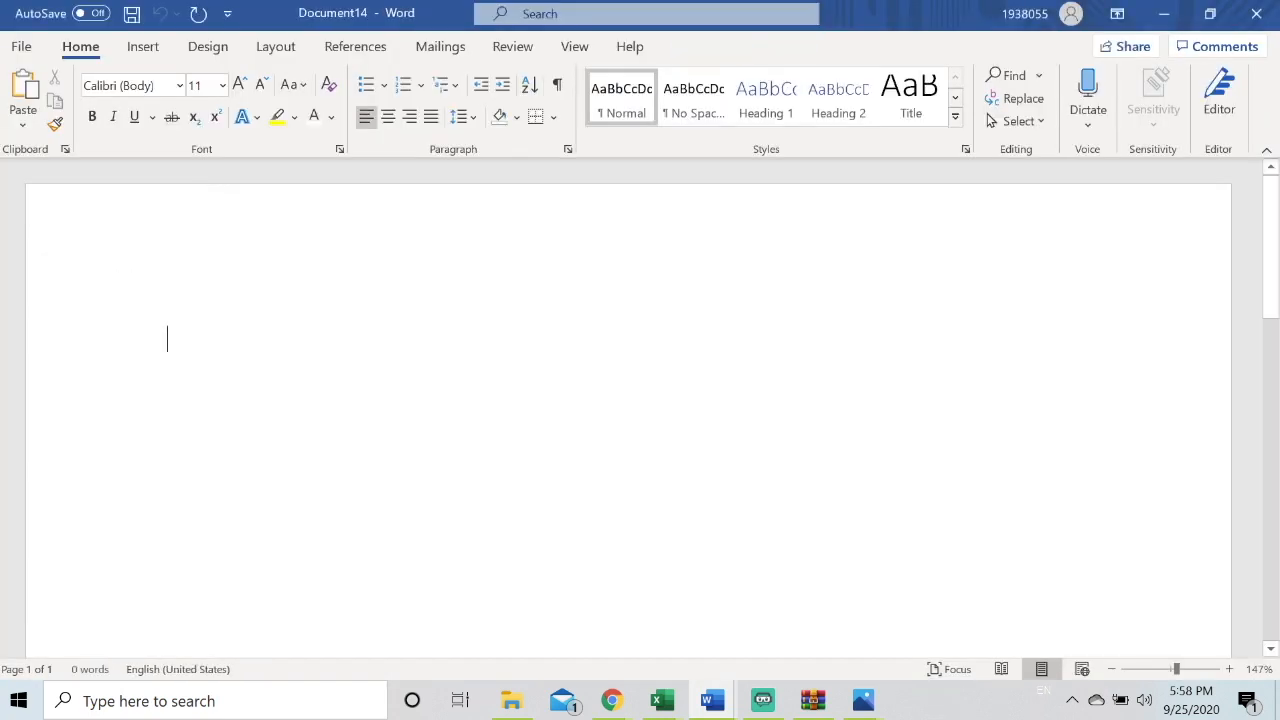
left_click(455, 50)
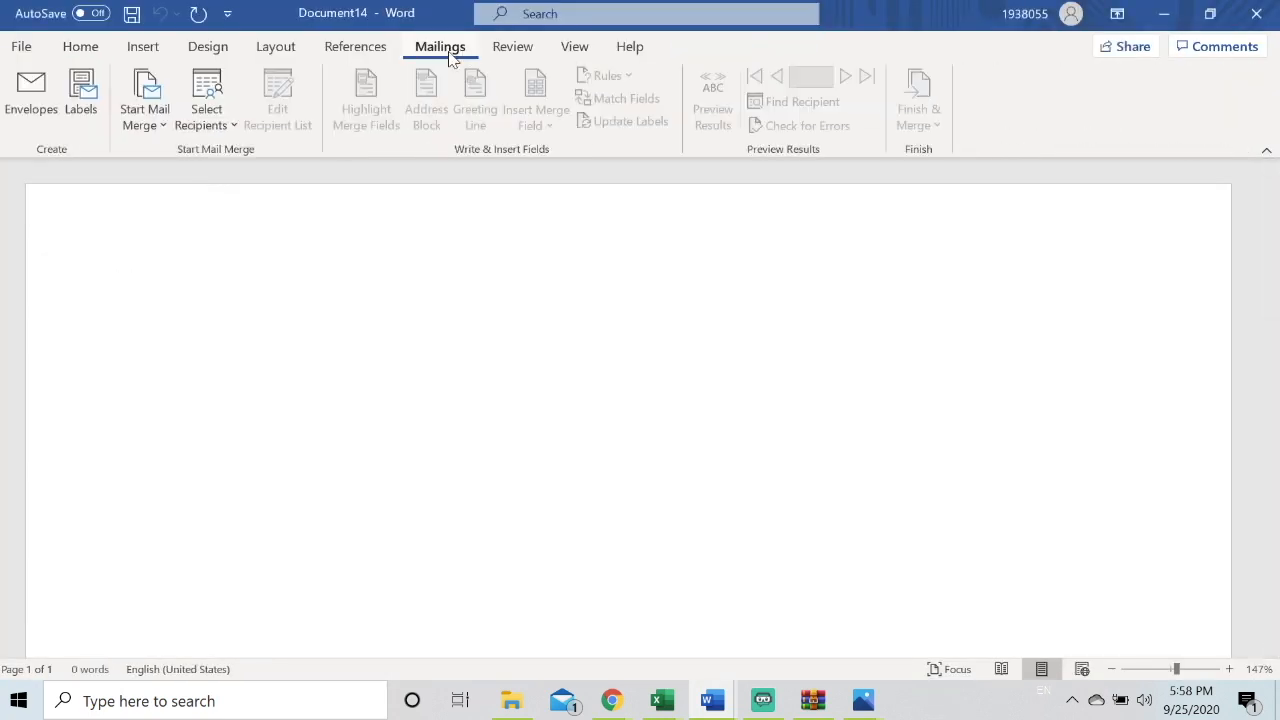
left_click(163, 112)
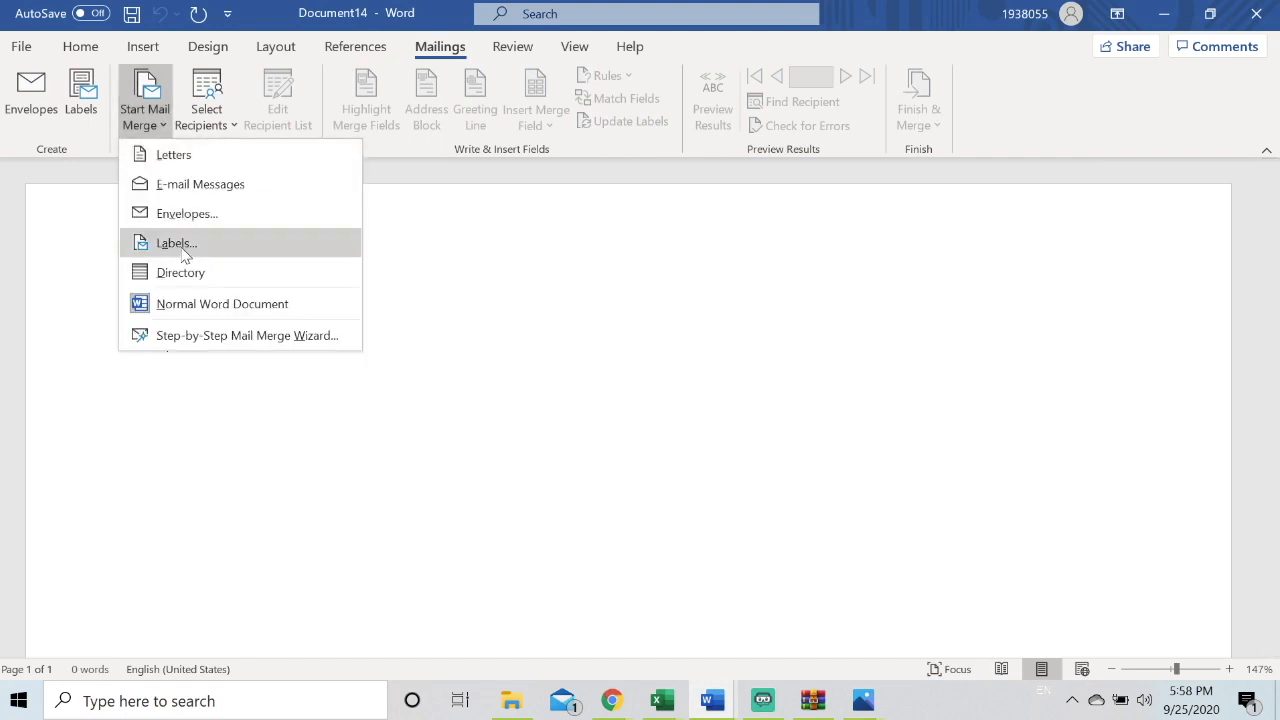
left_click(163, 215)
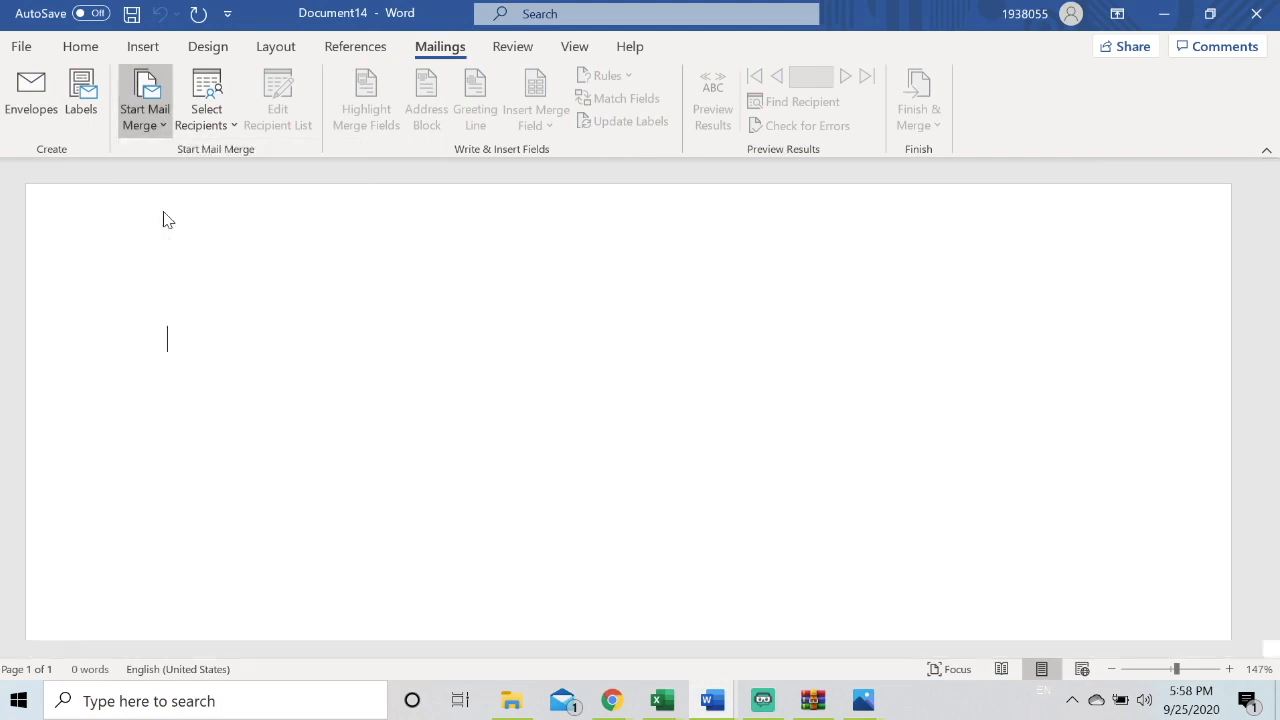
left_click(677, 527)
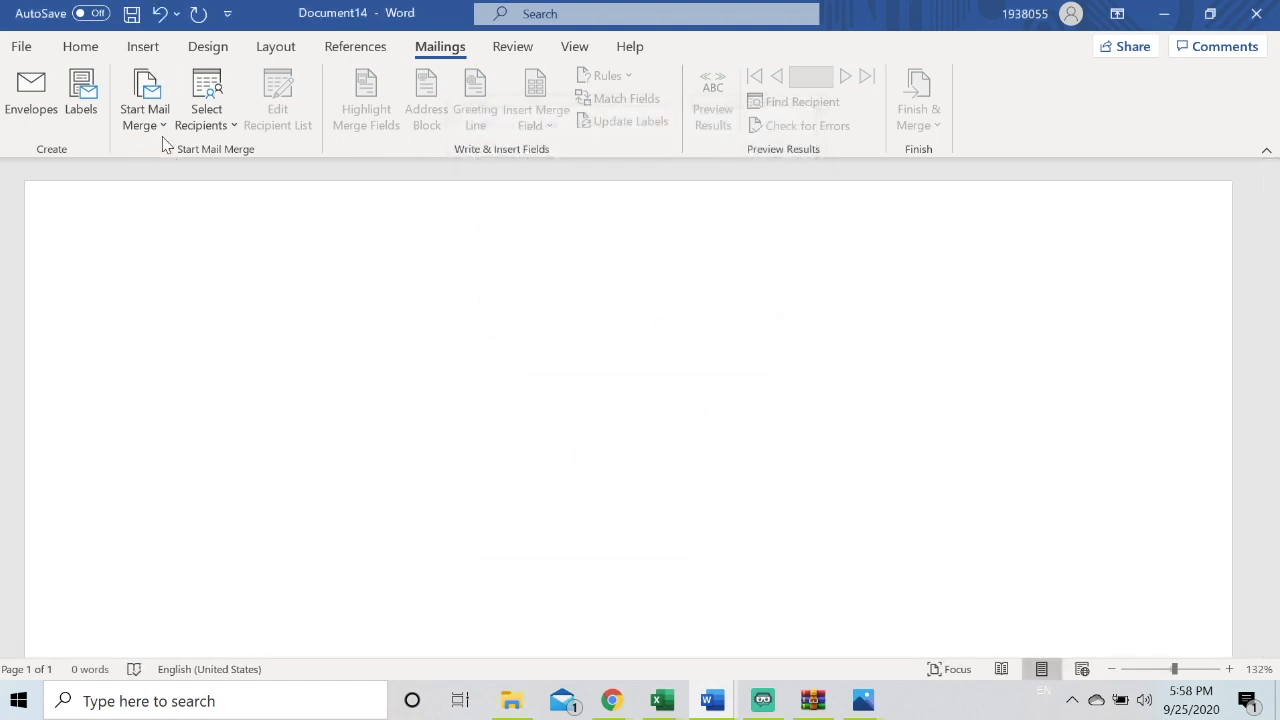
Use Sheet1$ of Potential partners in the Word Test folder as the existing recipient list
left_click(197, 115)
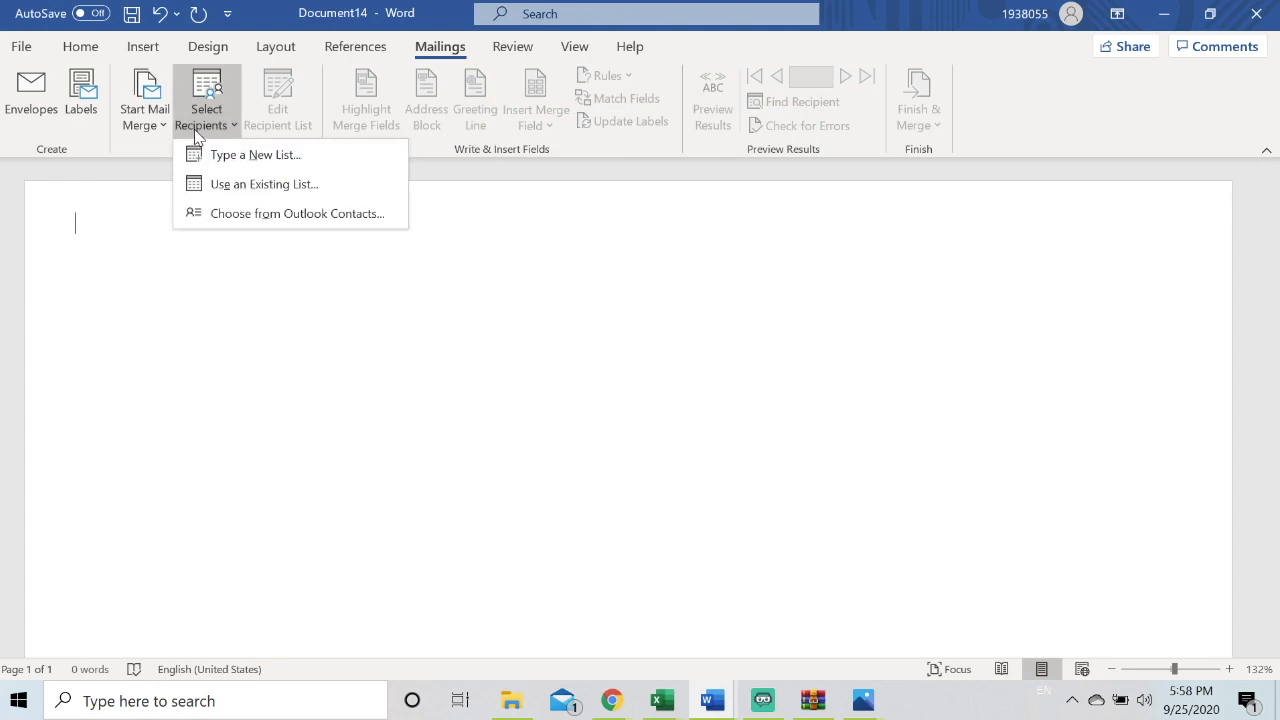
left_click(210, 192)
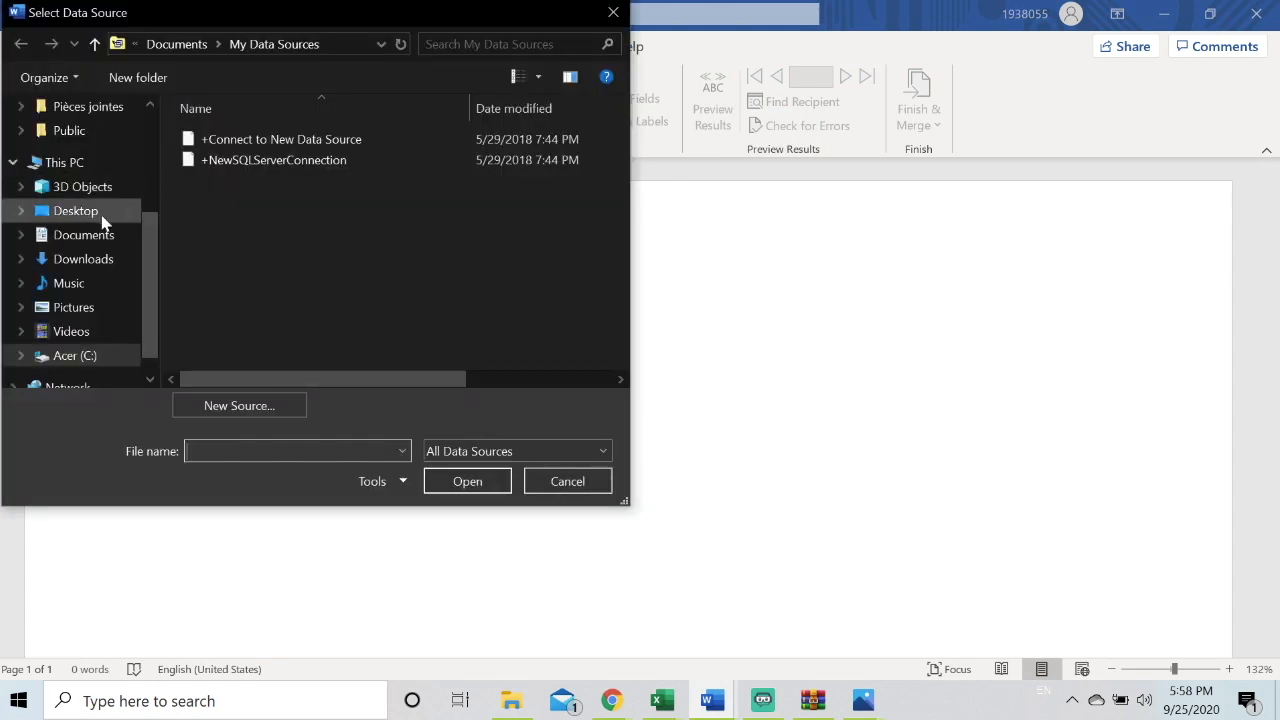
left_click(76, 211)
double_click(218, 161)
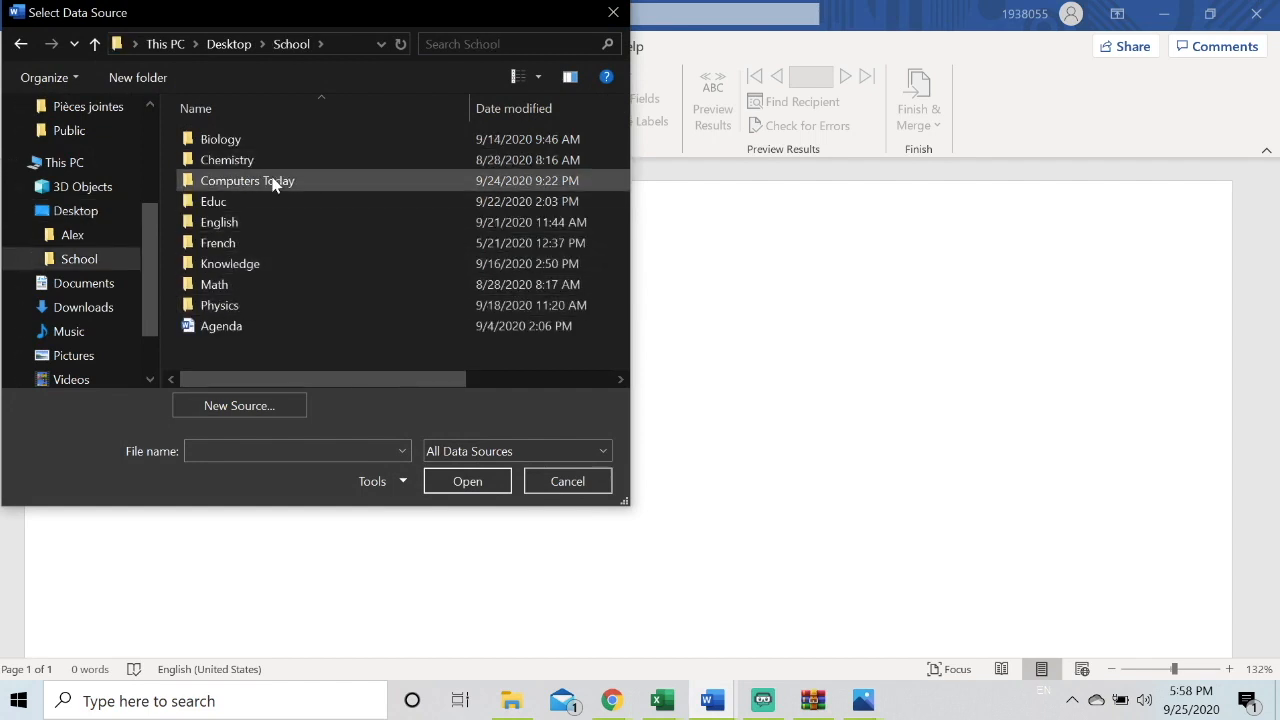
double_click(246, 181)
double_click(256, 244)
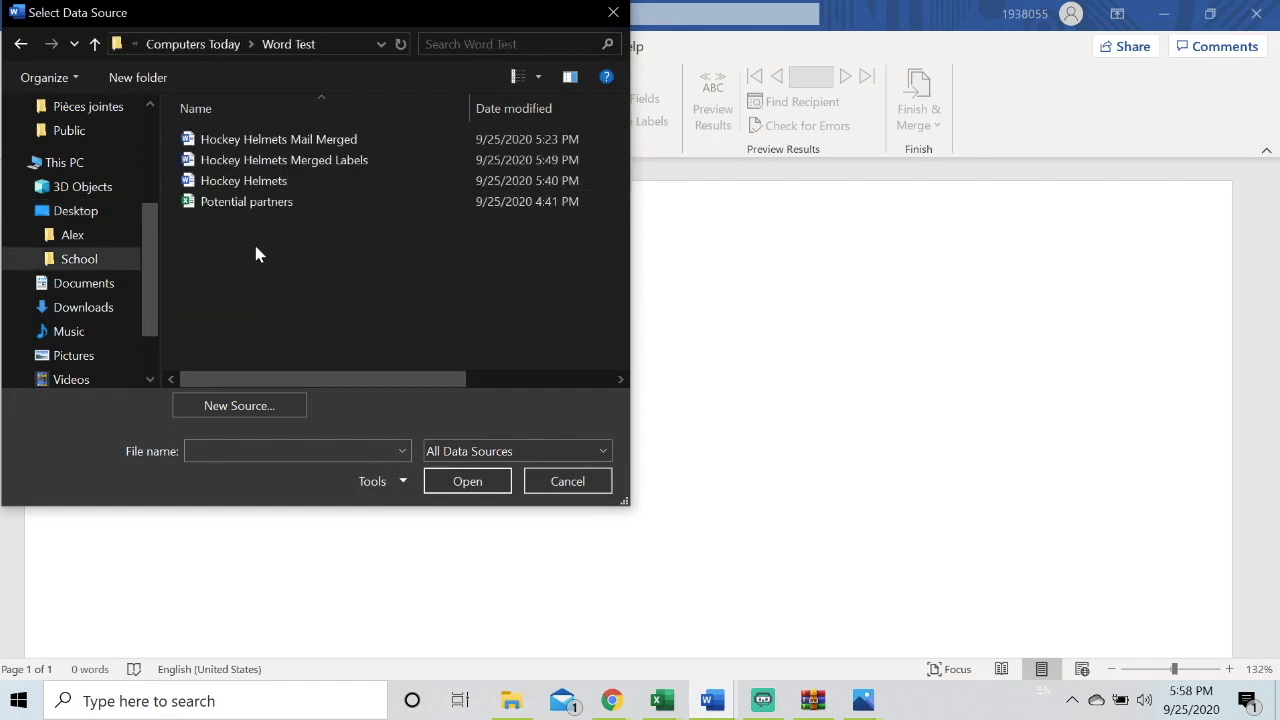
double_click(250, 201)
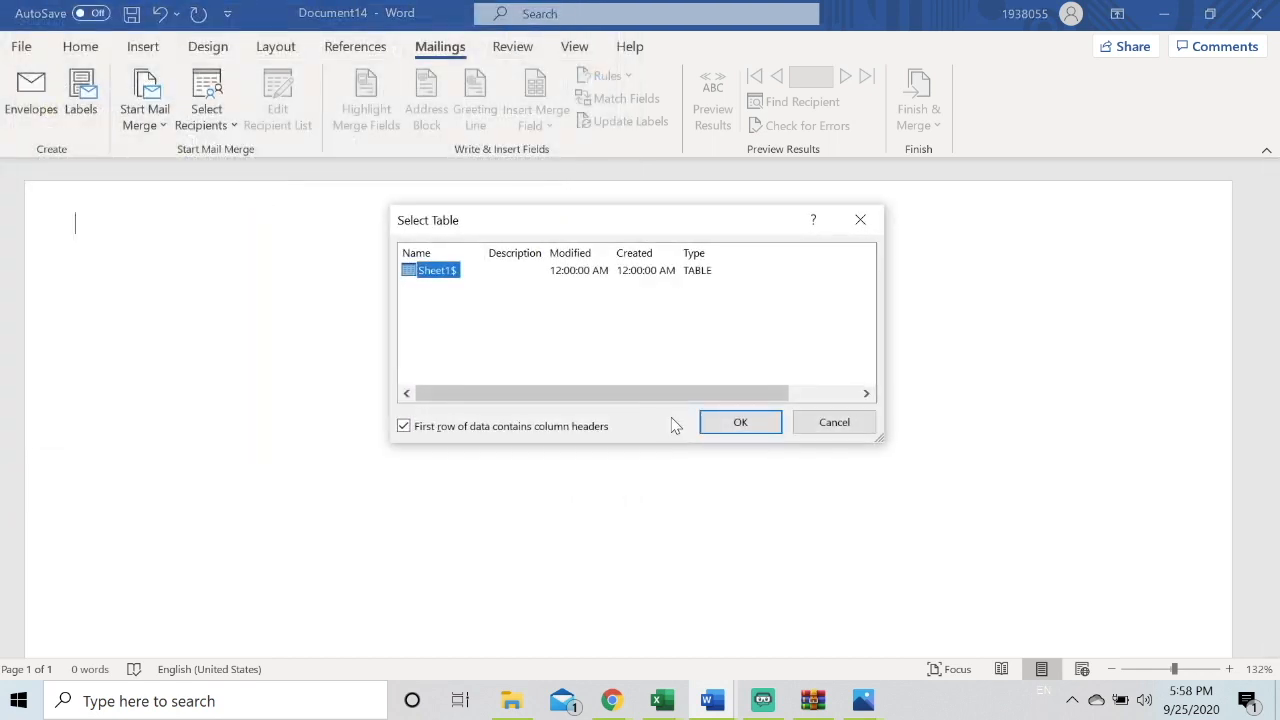
left_click(706, 422)
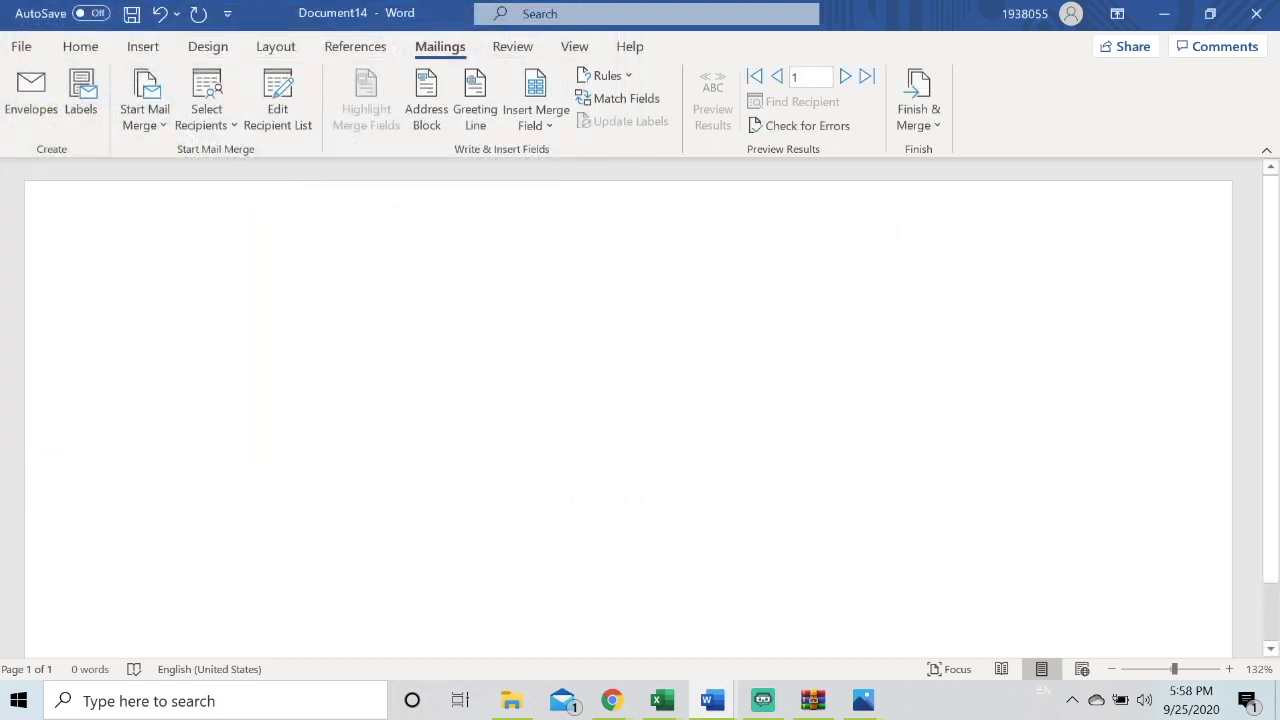
left_click(532, 132)
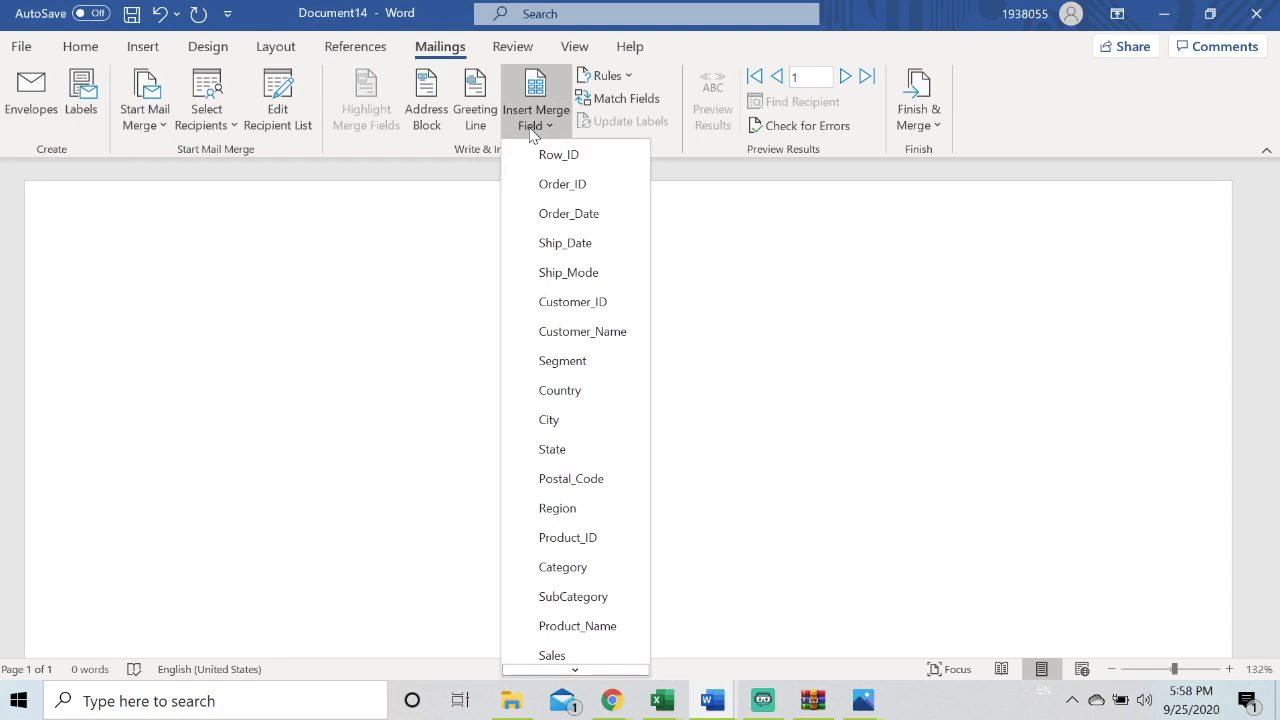
left_click(571, 334)
key("Return")
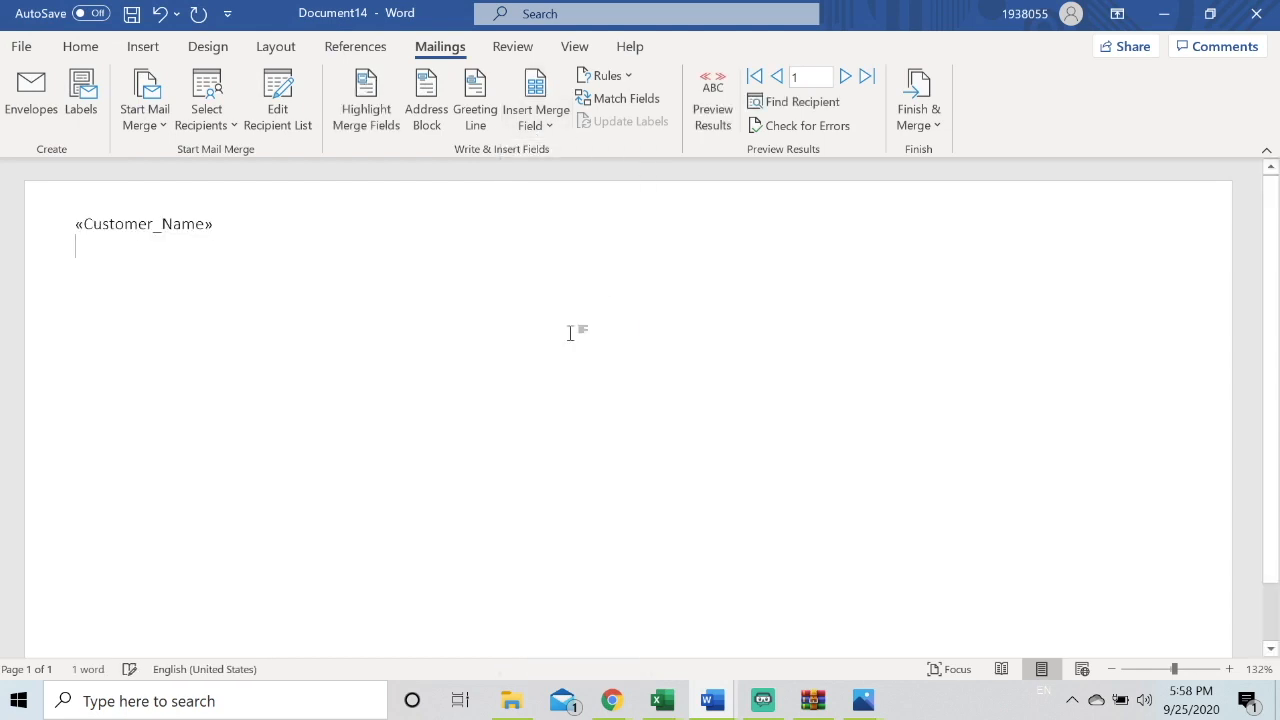
left_click_drag(214, 226, 78, 229)
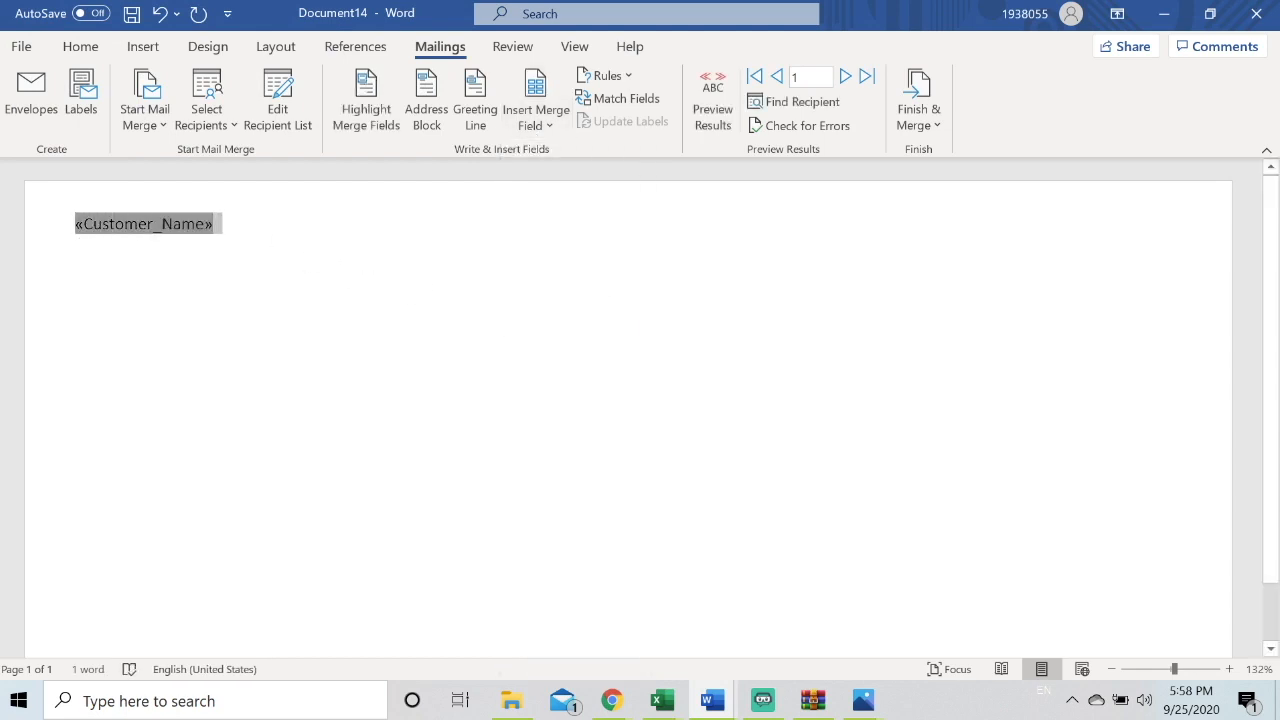
key("ctrl+x")
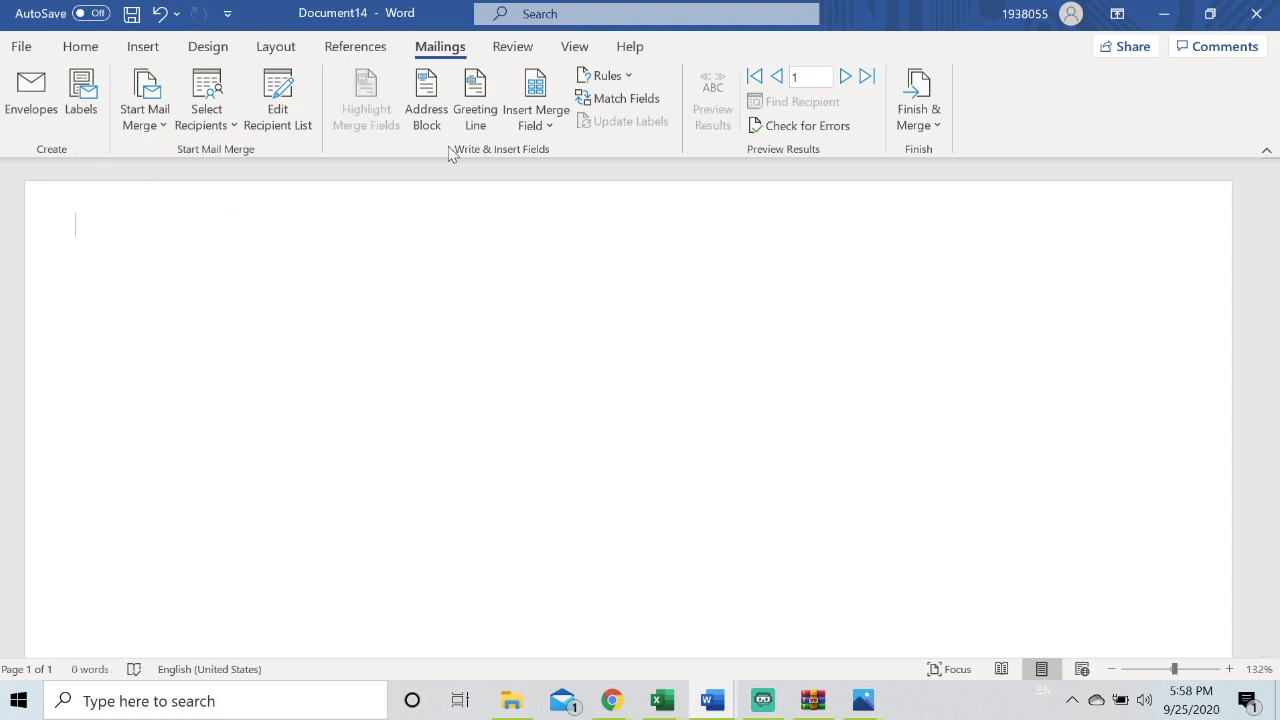
Insert the Customer_Name merge field on the first line and an Address Block with default settings on the next line
left_click(528, 124)
left_click(578, 340)
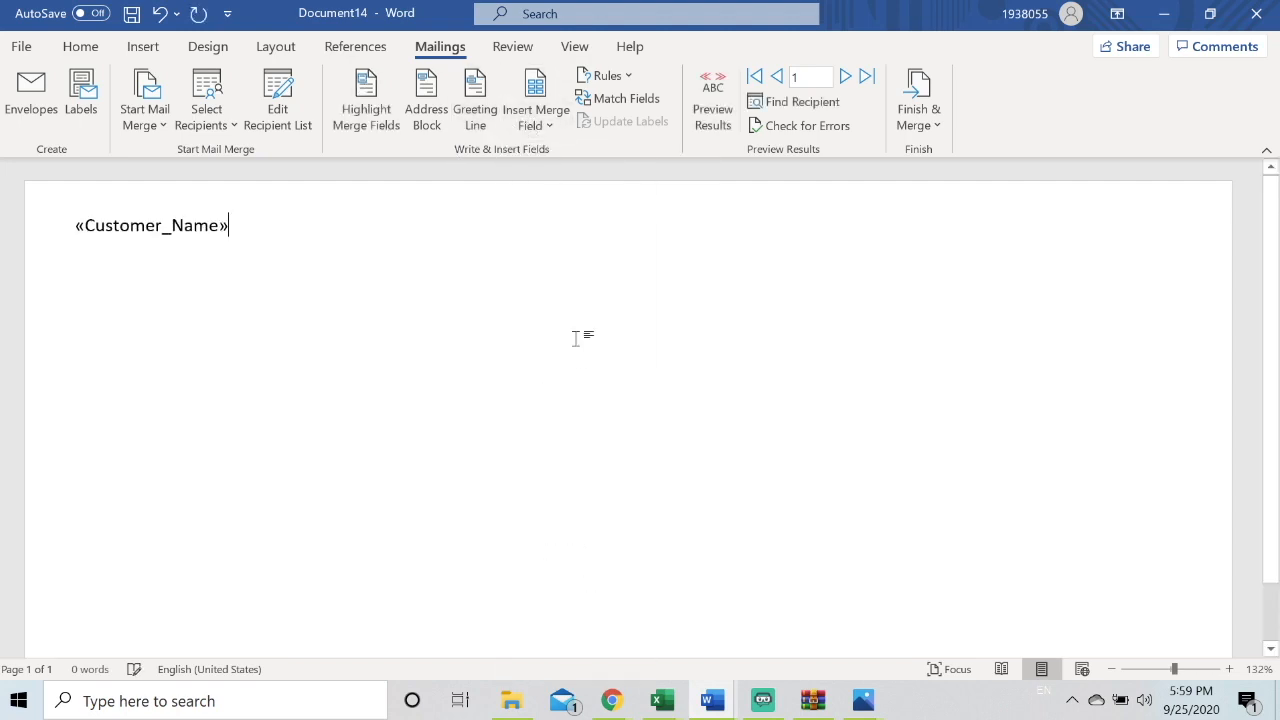
key("Return")
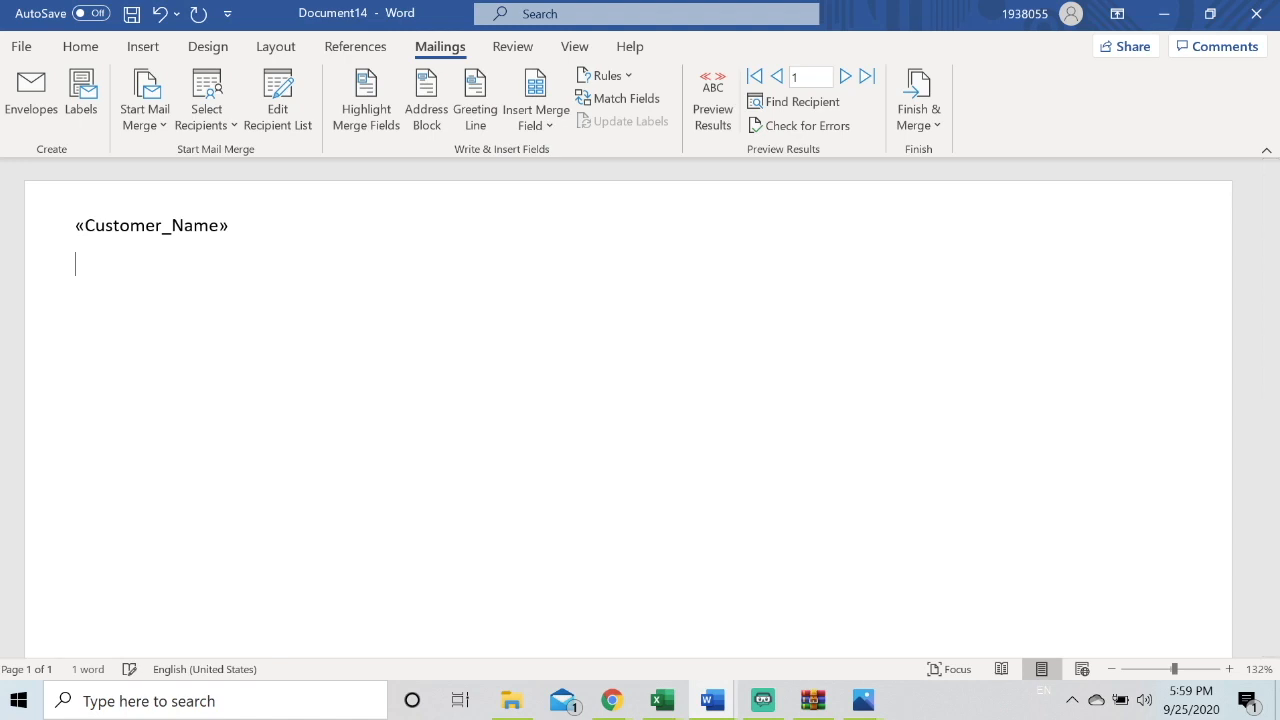
left_click(420, 125)
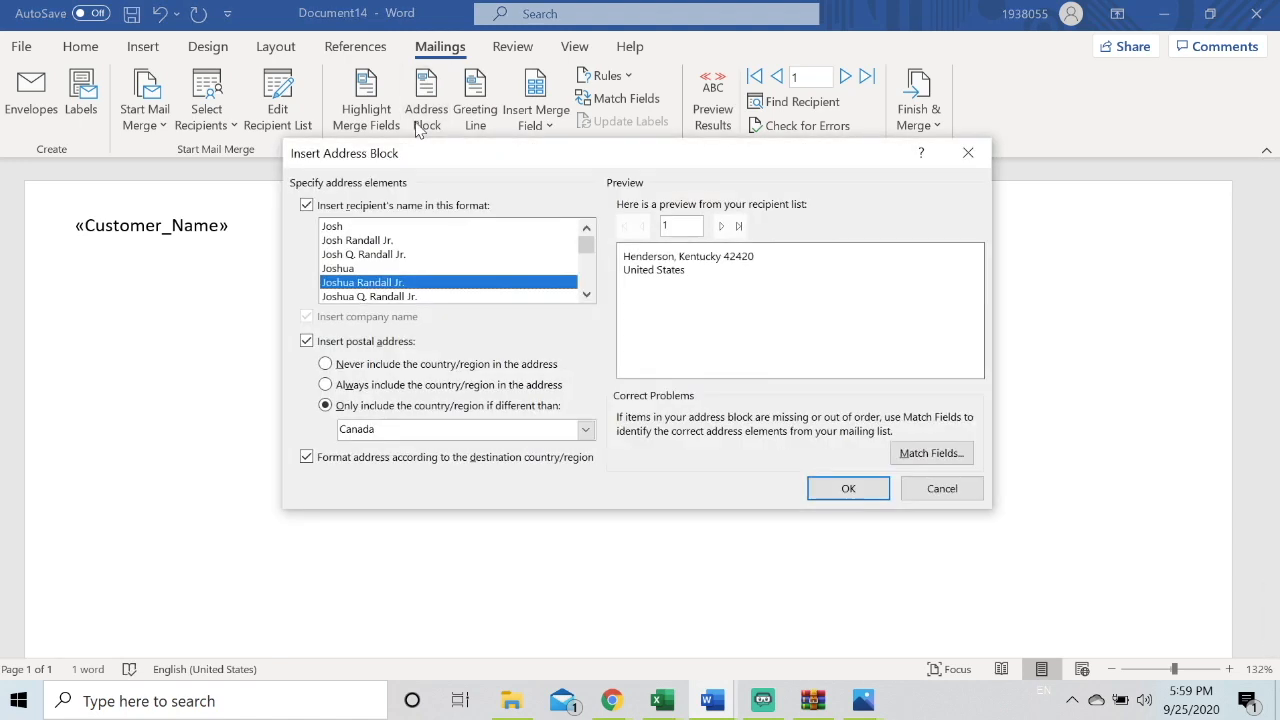
left_click(836, 485)
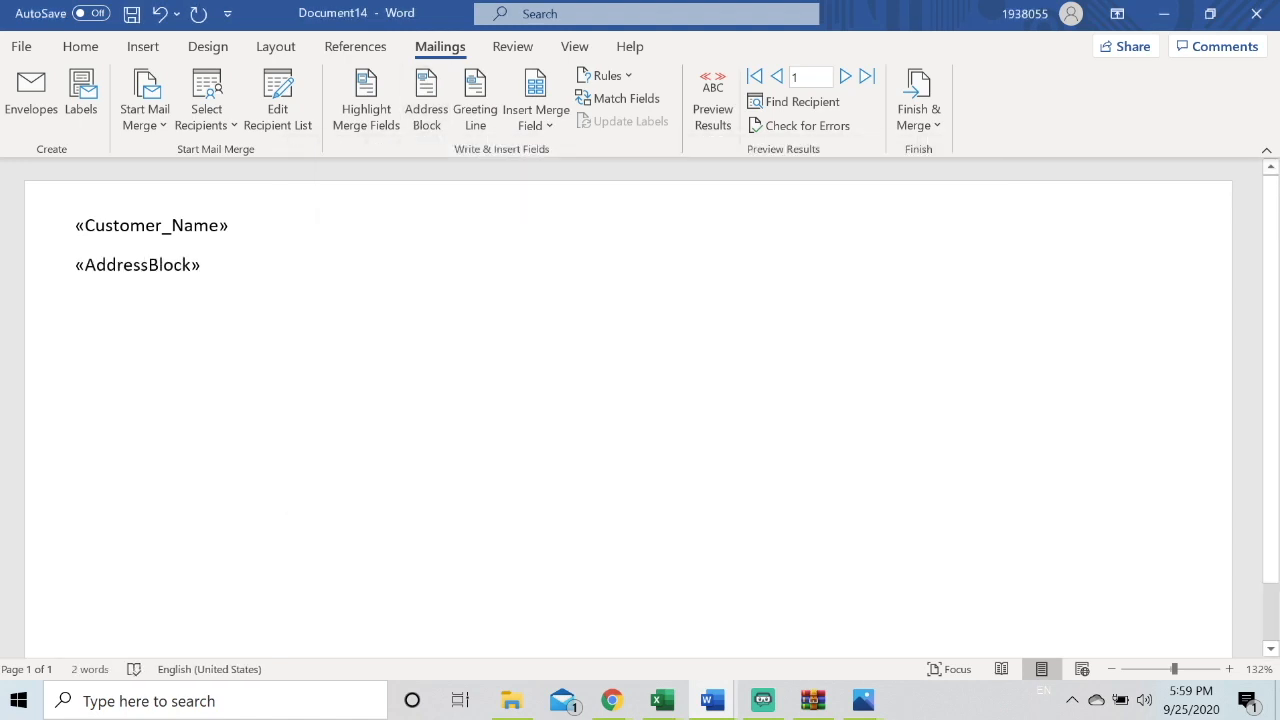
Finish the merge by merging all records into a new editable document
left_click(926, 120)
left_click(945, 157)
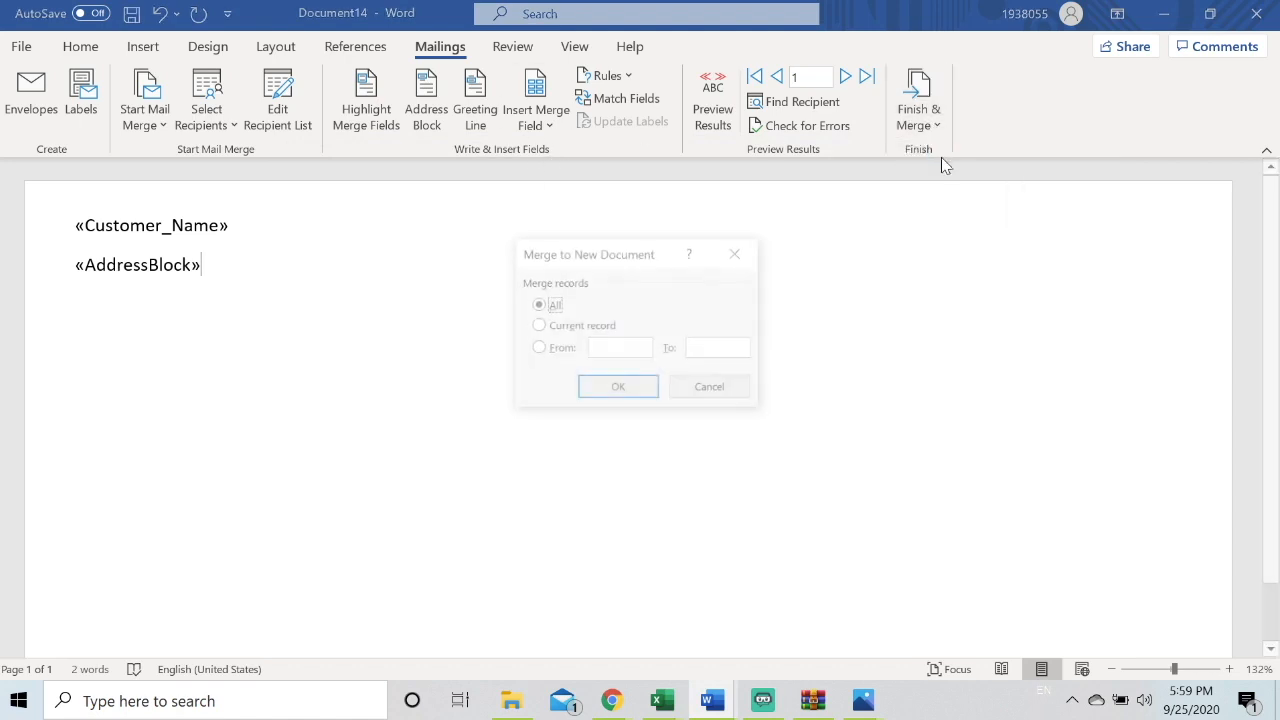
left_click(618, 389)
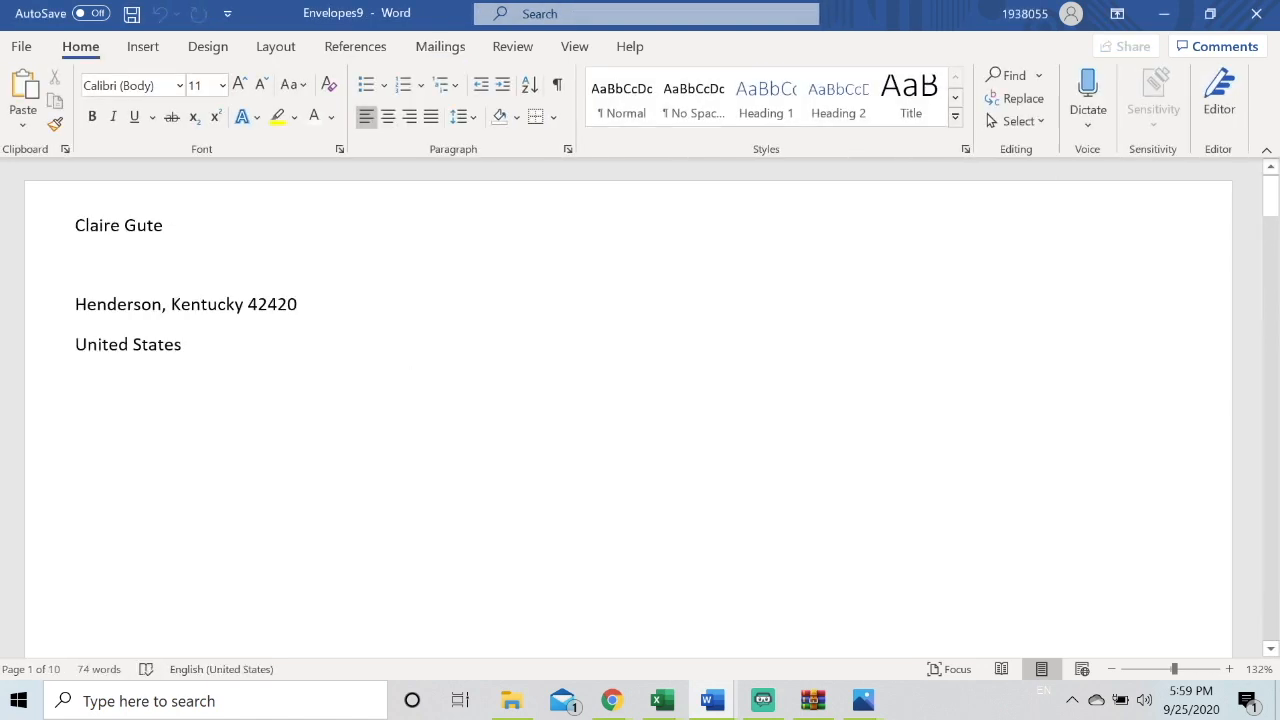
Delete the blank line between the name and the address in each merged record's page
left_click(76, 264)
key("BackSpace")
scroll(628, 408, "down", 3)
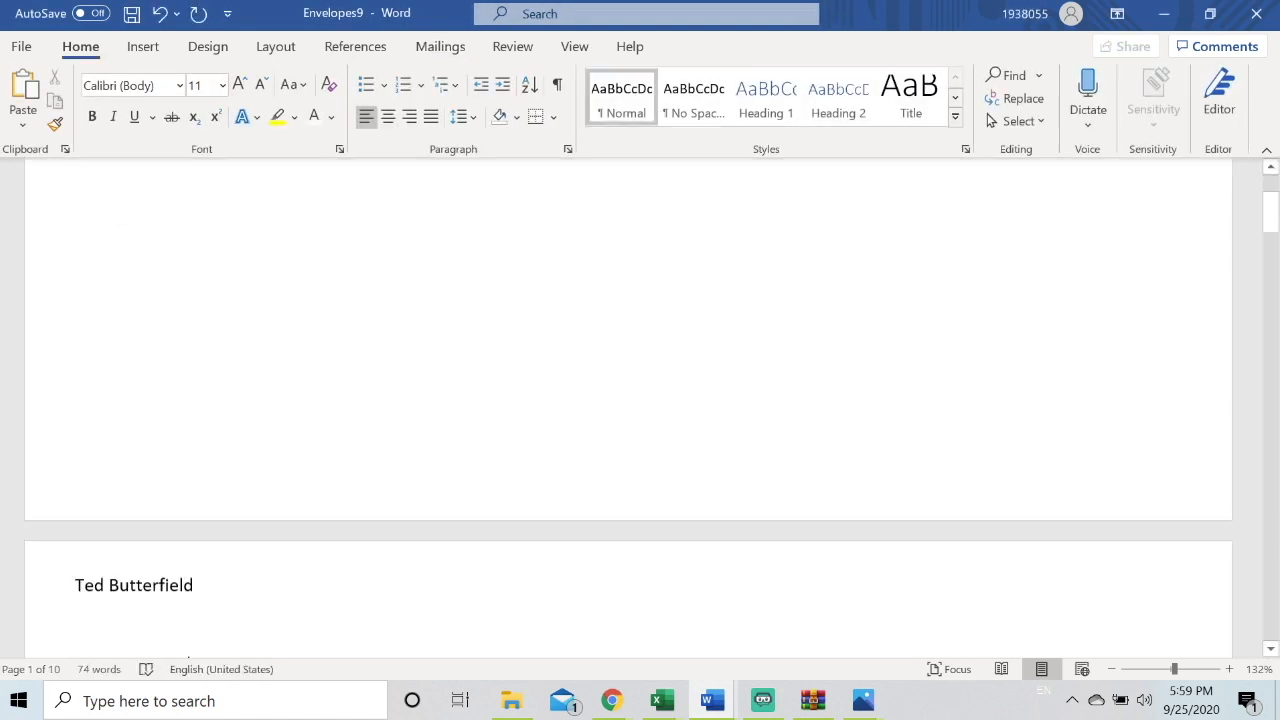
scroll(628, 408, "down", 3)
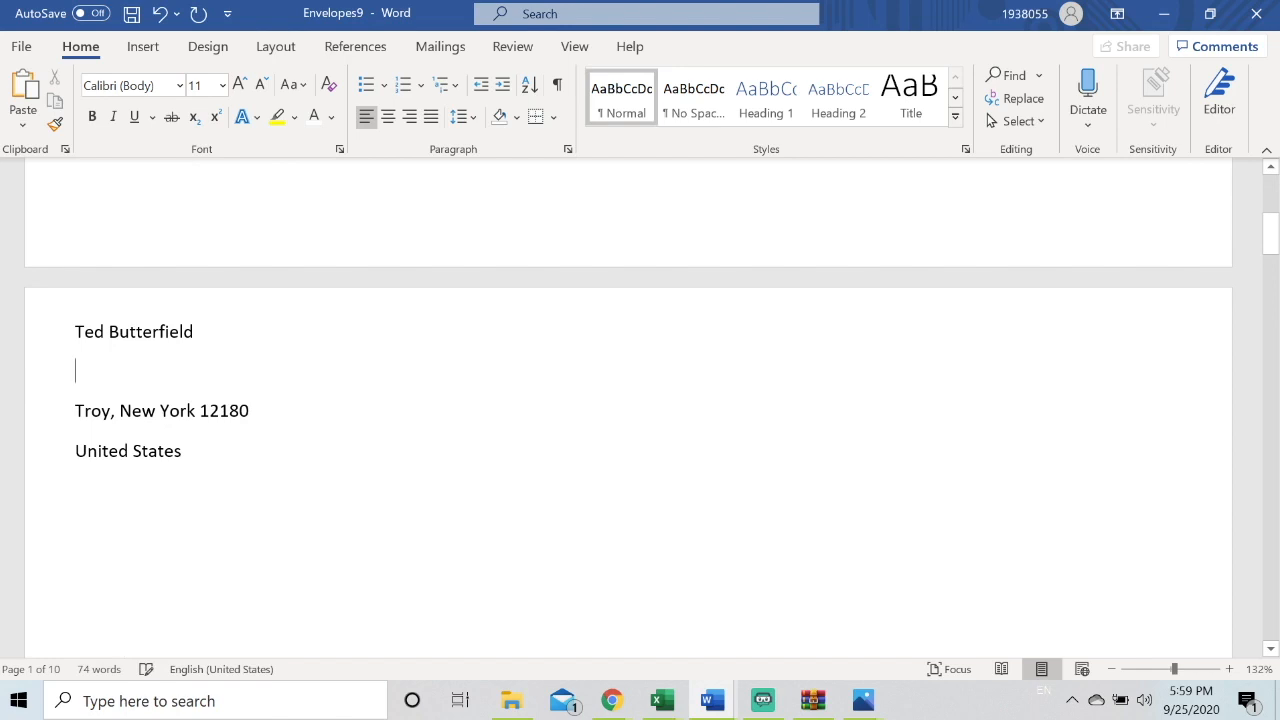
key("BackSpace")
scroll(628, 408, "down", 6)
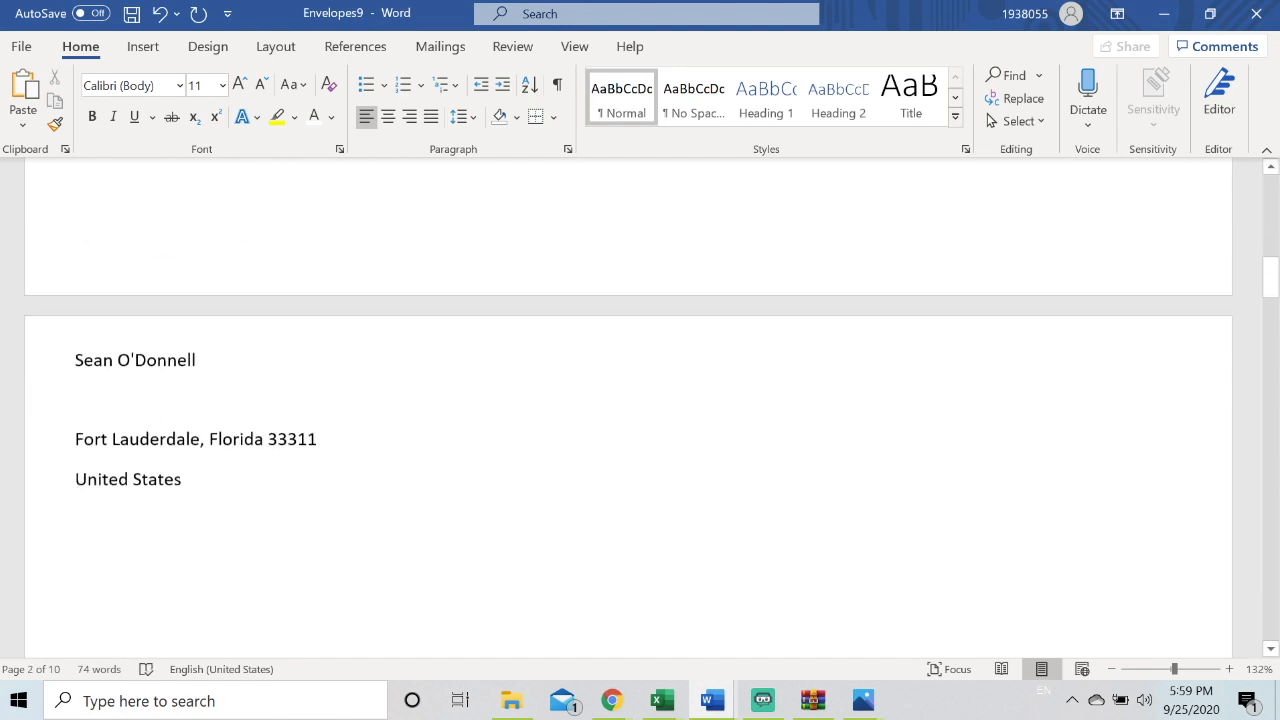
key("BackSpace")
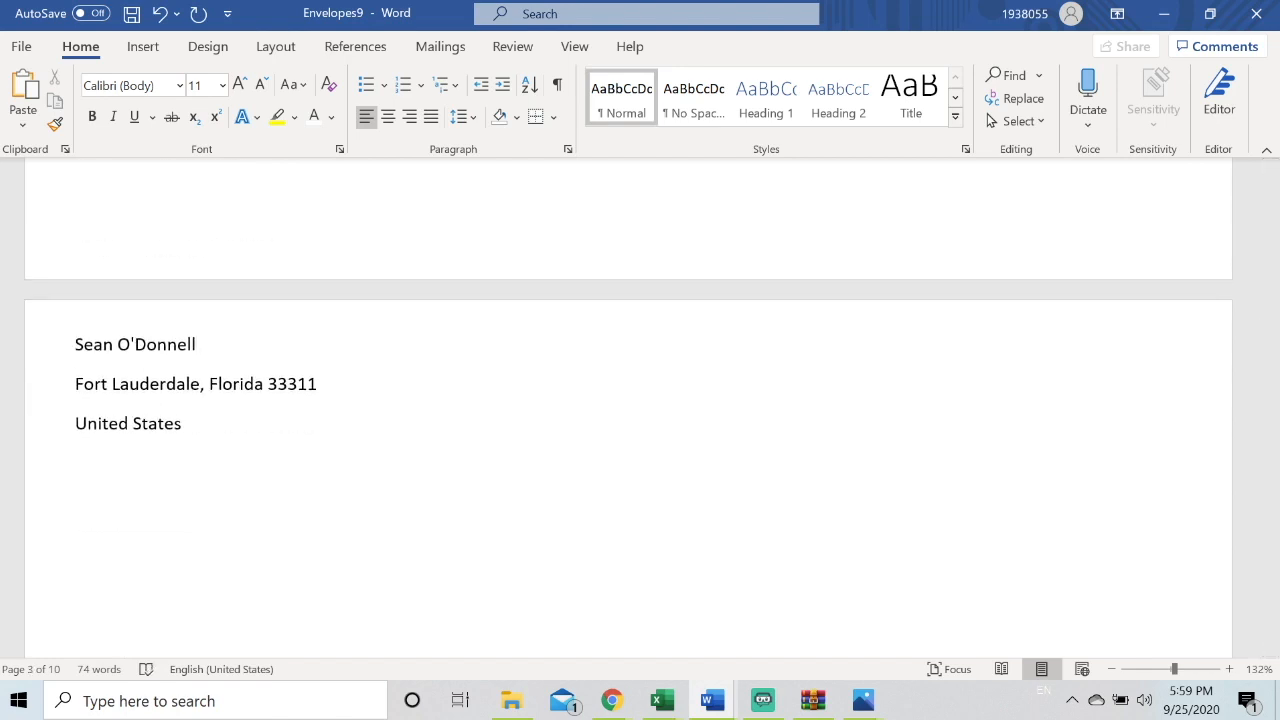
scroll(628, 408, "up", 12)
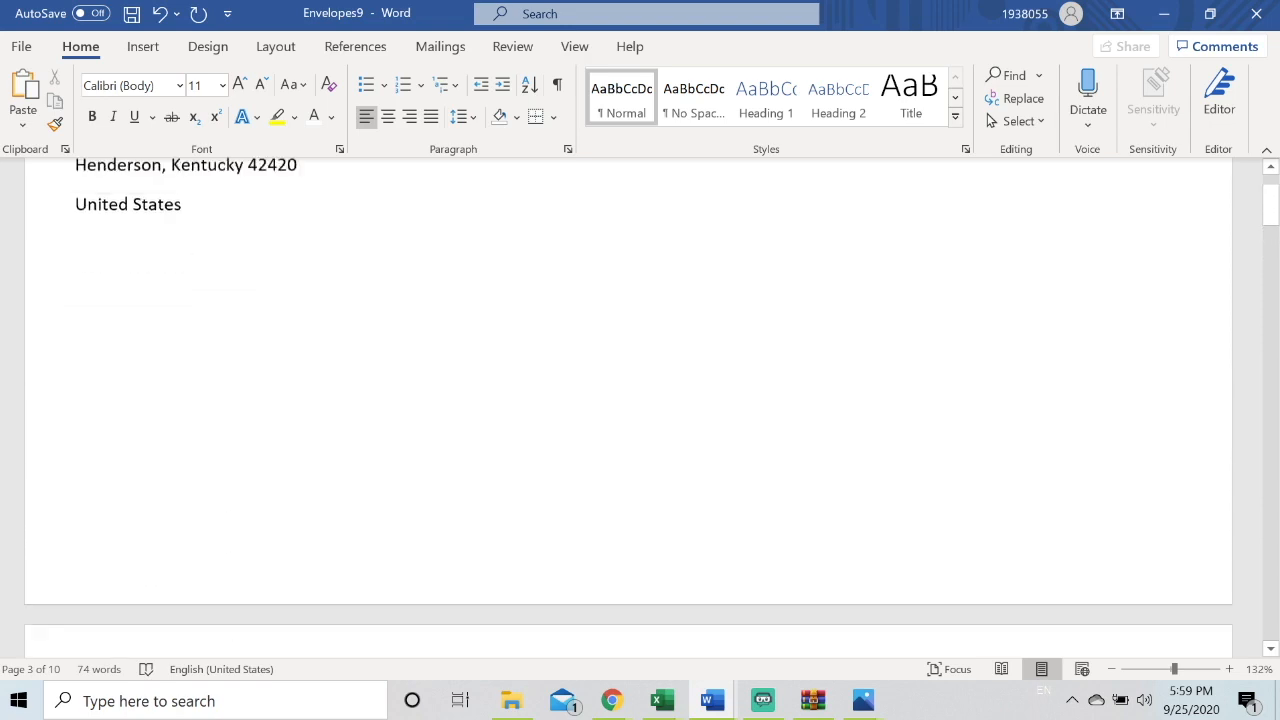
scroll(628, 408, "down", 4)
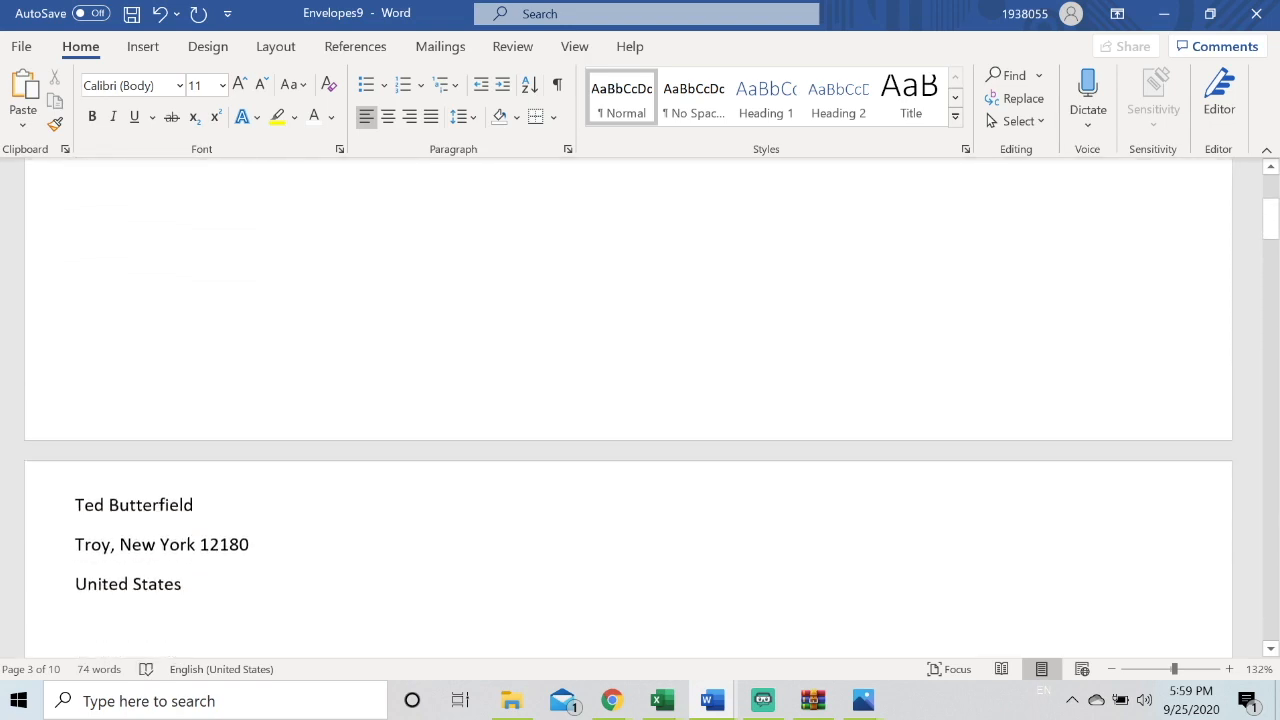
scroll(628, 408, "down", 2)
scroll(628, 408, "up", 10)
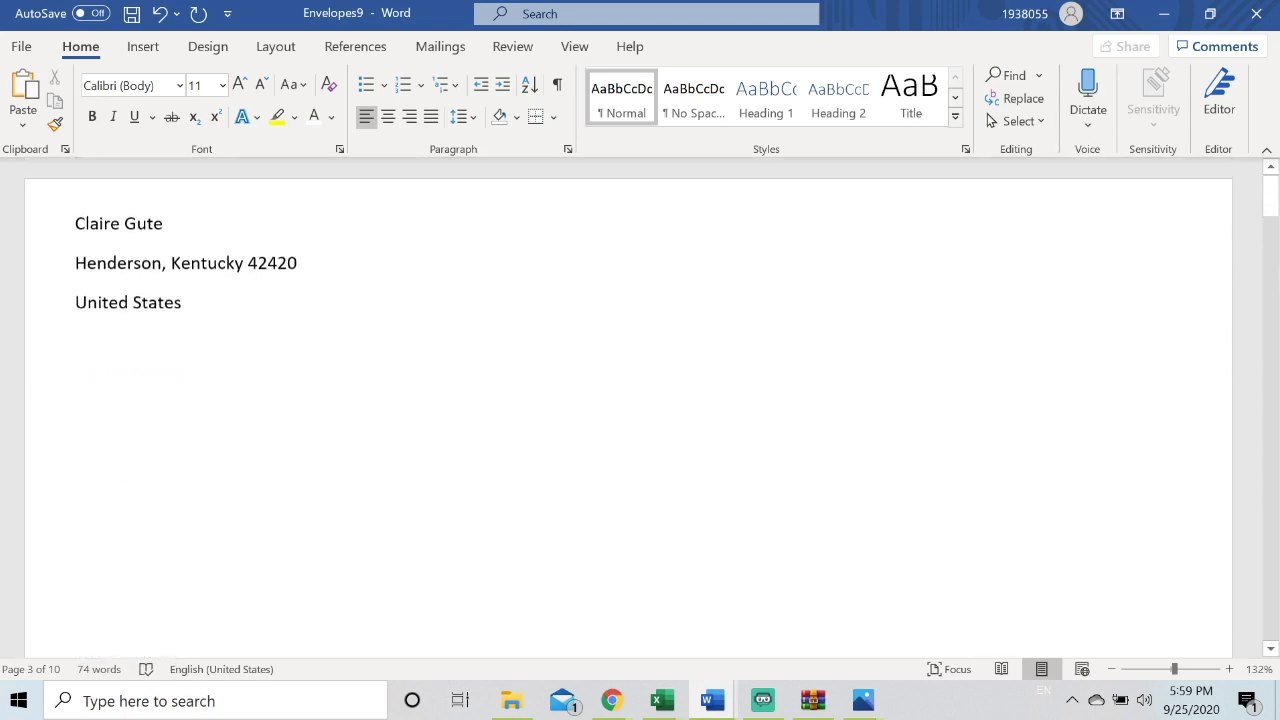